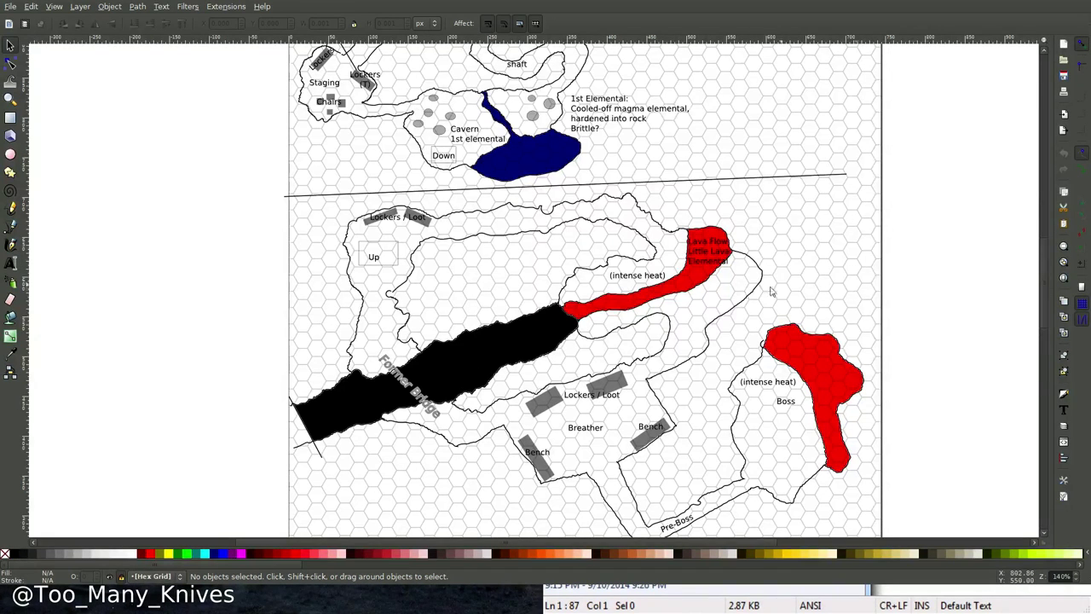
Look over the mine map's upper level, switch to the text editor, and read the adventure notes from the first adventure to the 2nd Adventure Hook.
scroll(531, 206, "up", 4)
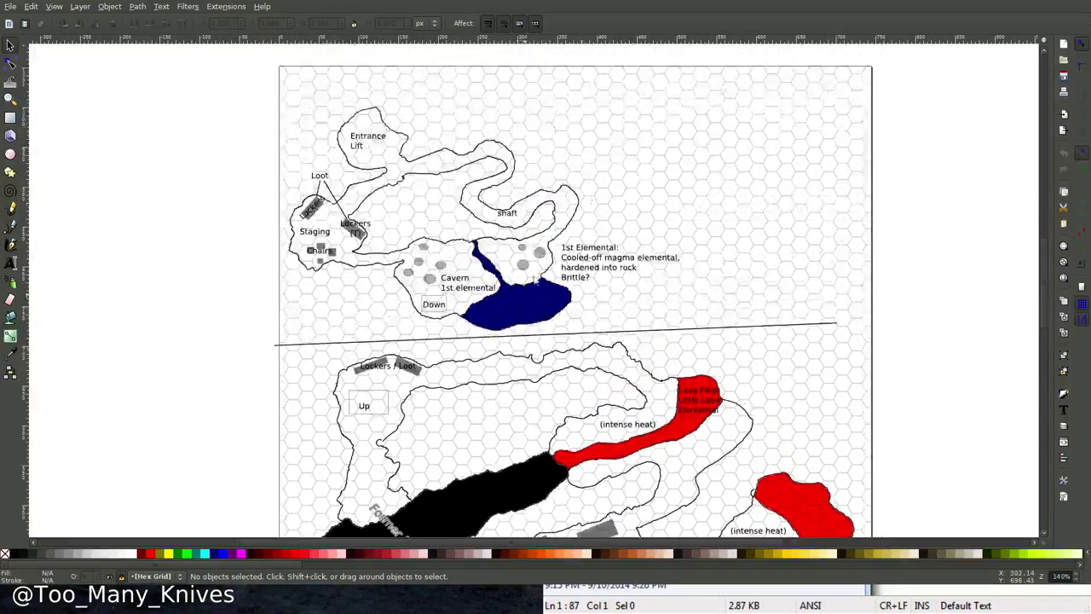
scroll(587, 197, "down", 1)
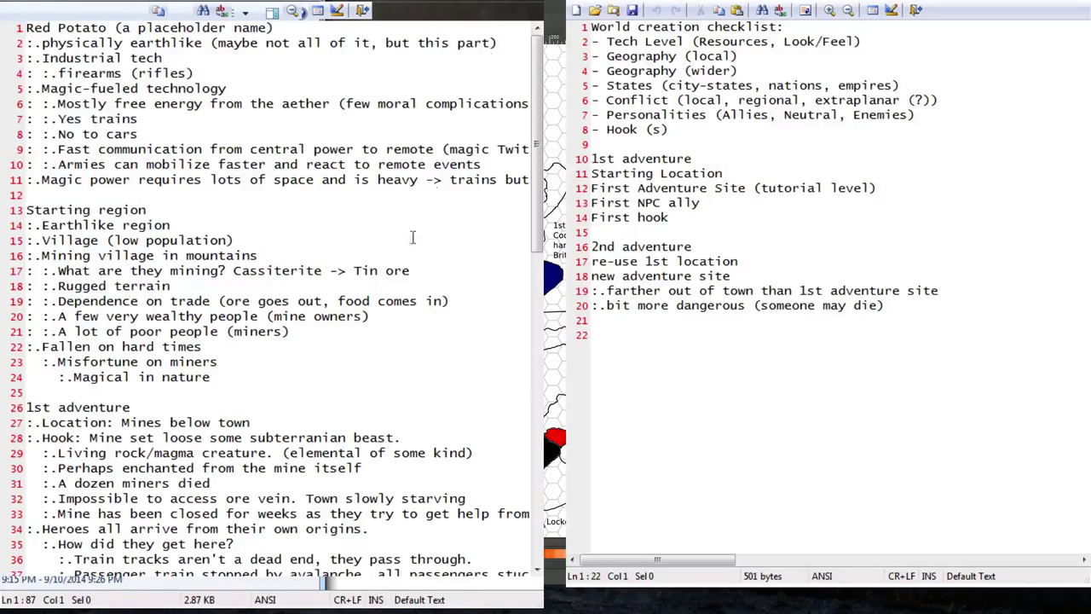
scroll(231, 452, "down", 7)
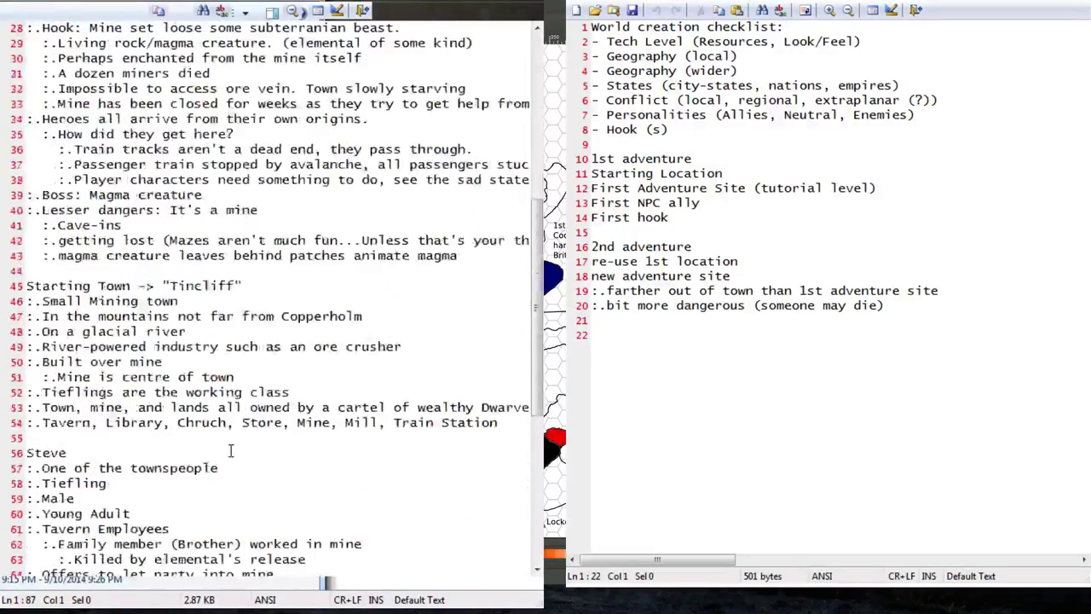
scroll(230, 450, "down", 8)
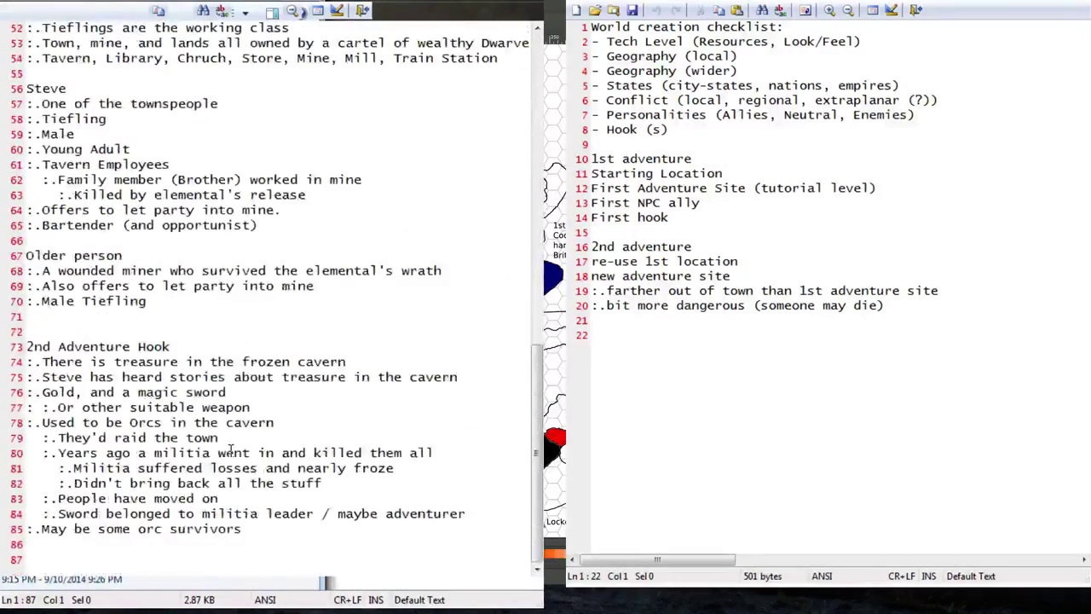
scroll(231, 450, "up", 9)
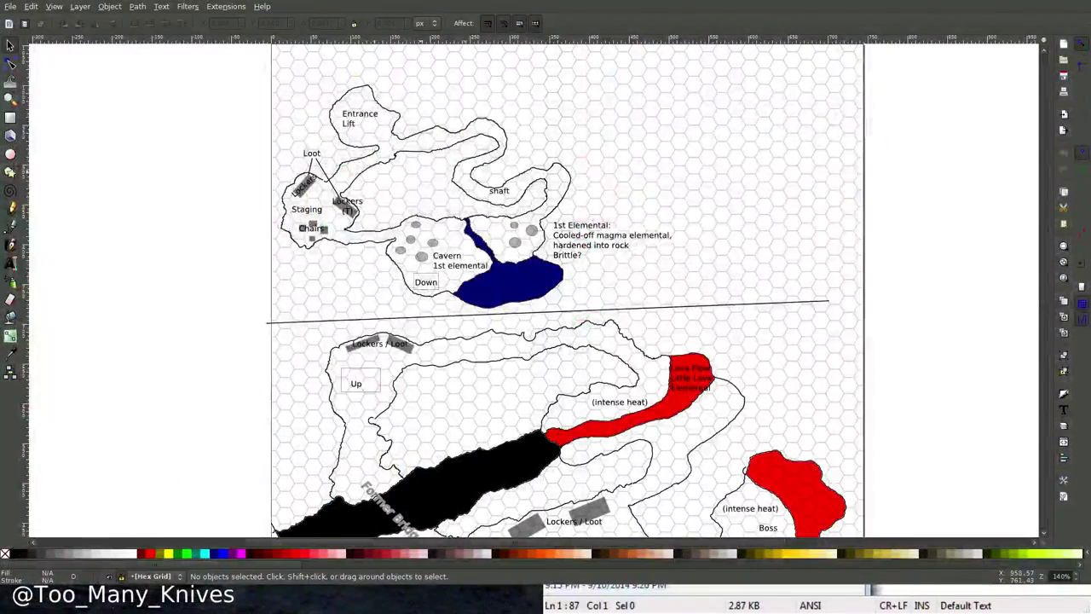
Show the map's layers and add a new layer above the Hex Grid layer, with the Ellipse tool active.
left_click_drag(639, 300, 635, 312)
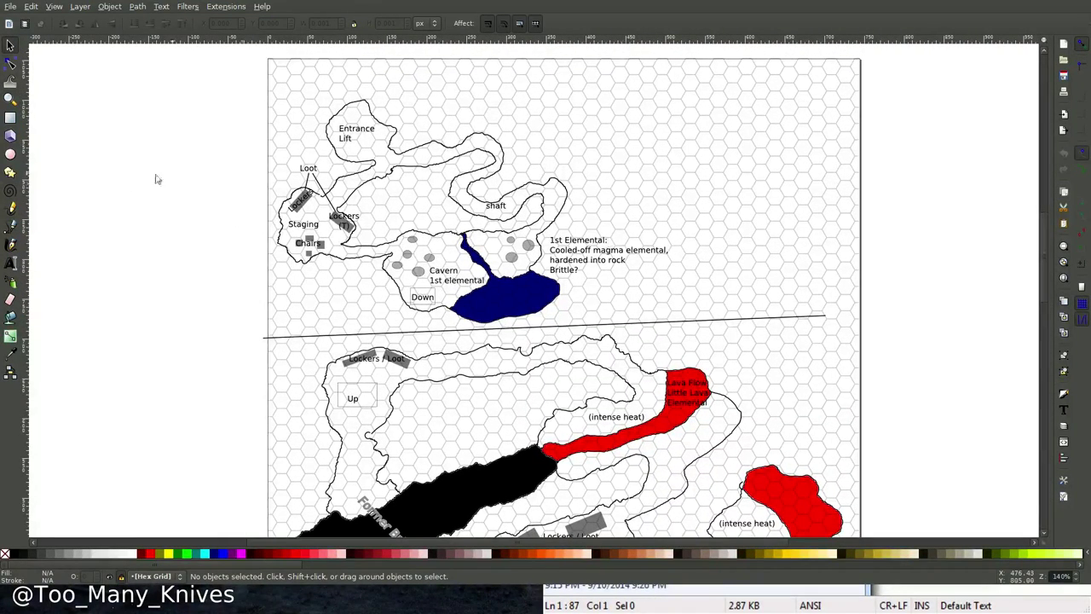
left_click(10, 154)
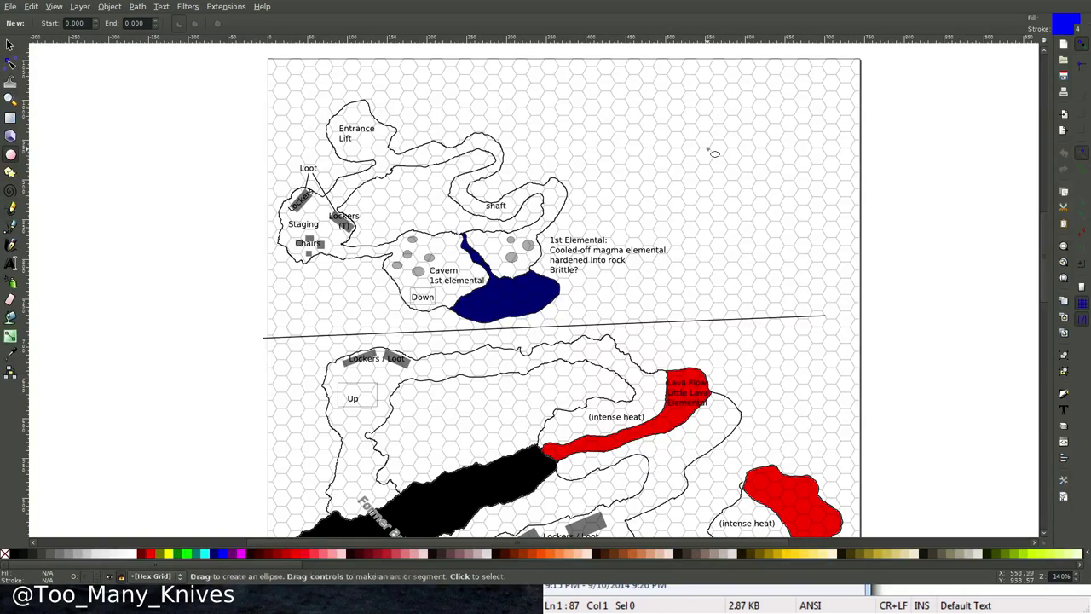
left_click(1064, 439)
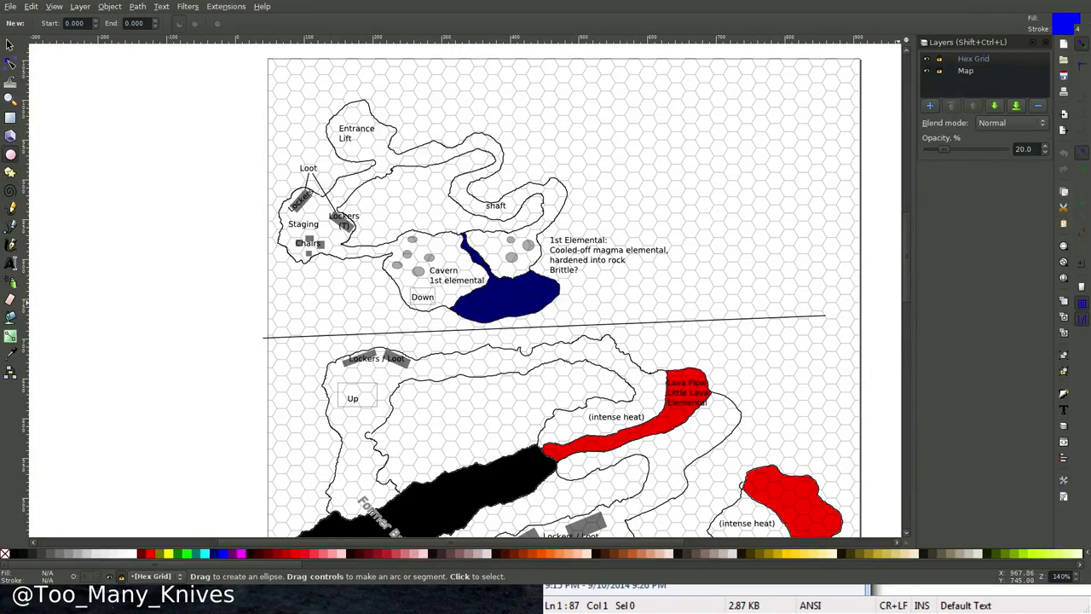
Draw four blue ellipses of increasing size in the empty area east of the shaft on the new layer.
left_click_drag(685, 125, 731, 146)
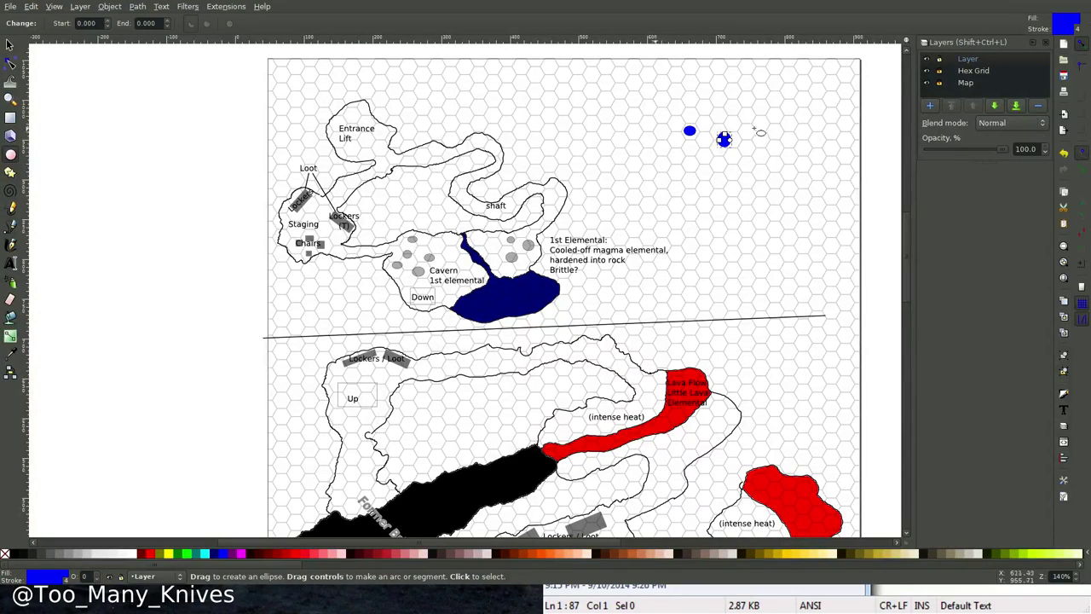
left_click_drag(748, 124, 777, 161)
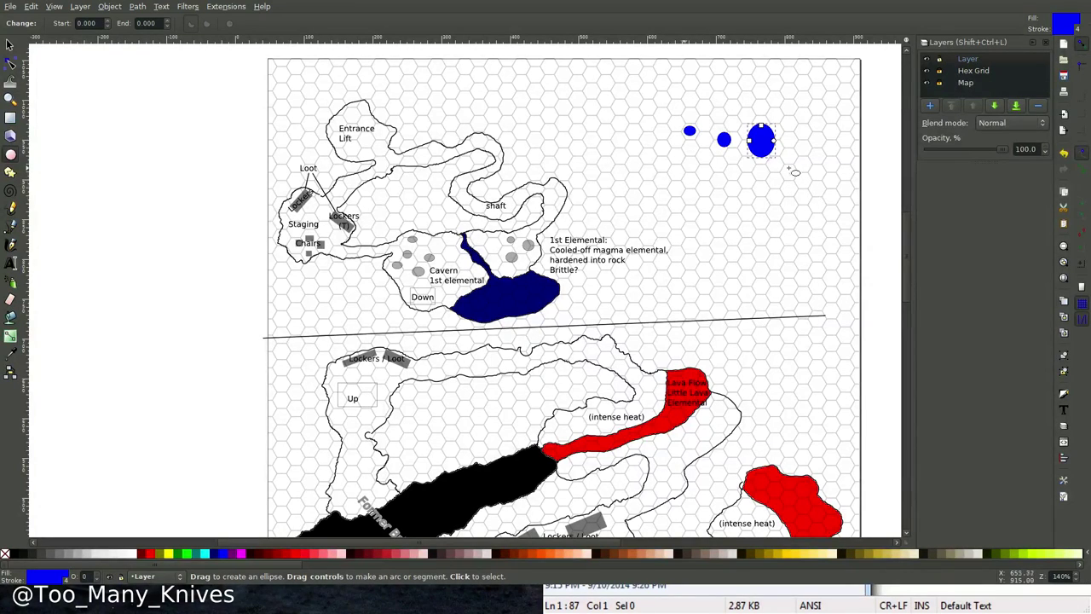
left_click_drag(785, 166, 842, 222)
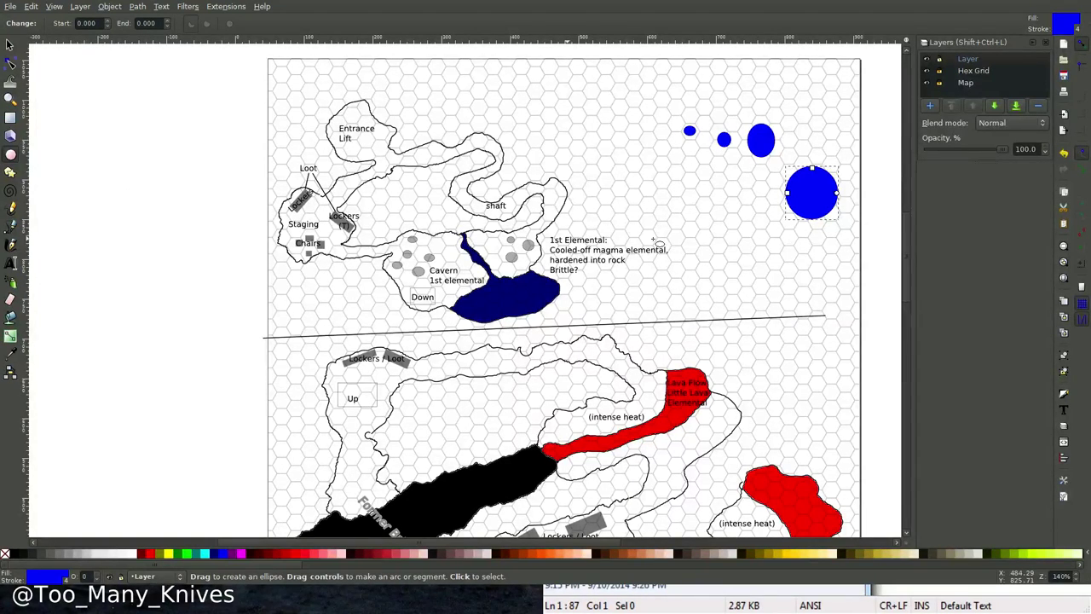
Try short freehand lines across the Entrance Lift's exit and beside the second blue ellipse, deleting the line at the lift.
left_click(11, 208)
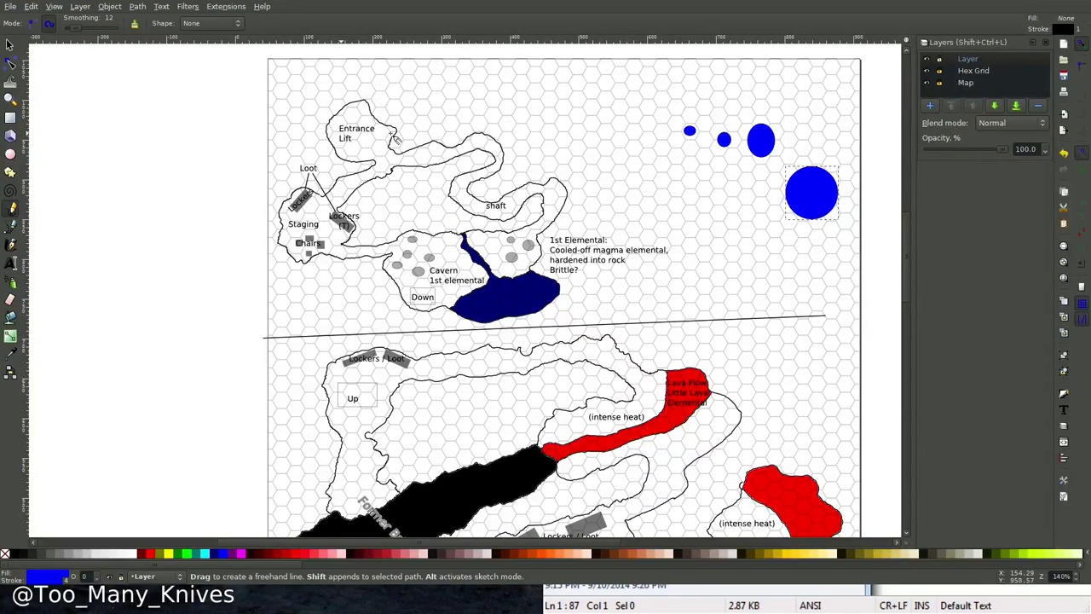
left_click_drag(392, 135, 392, 168)
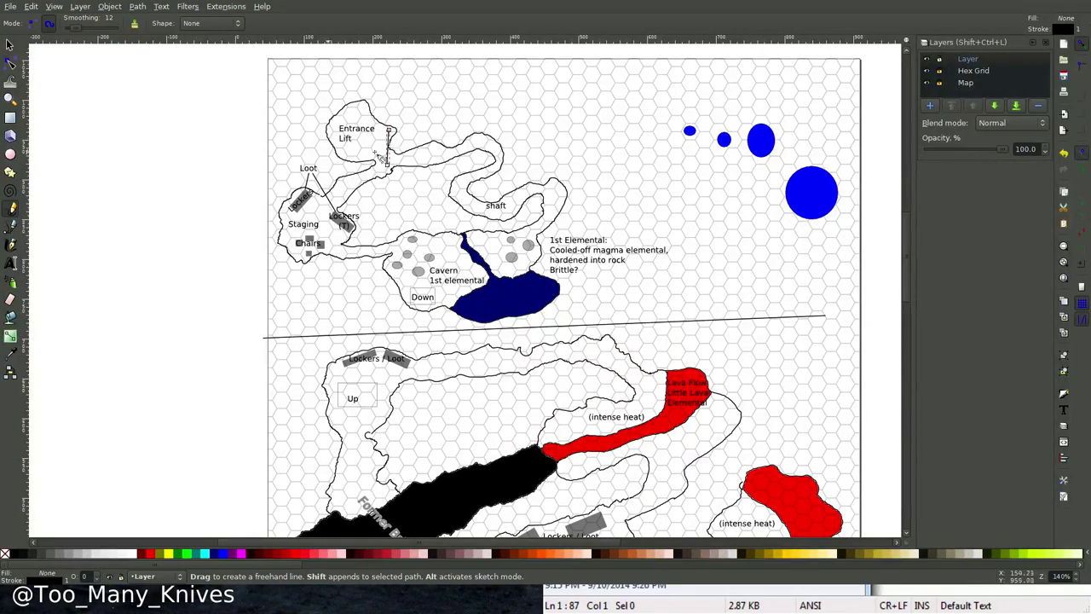
key("Delete")
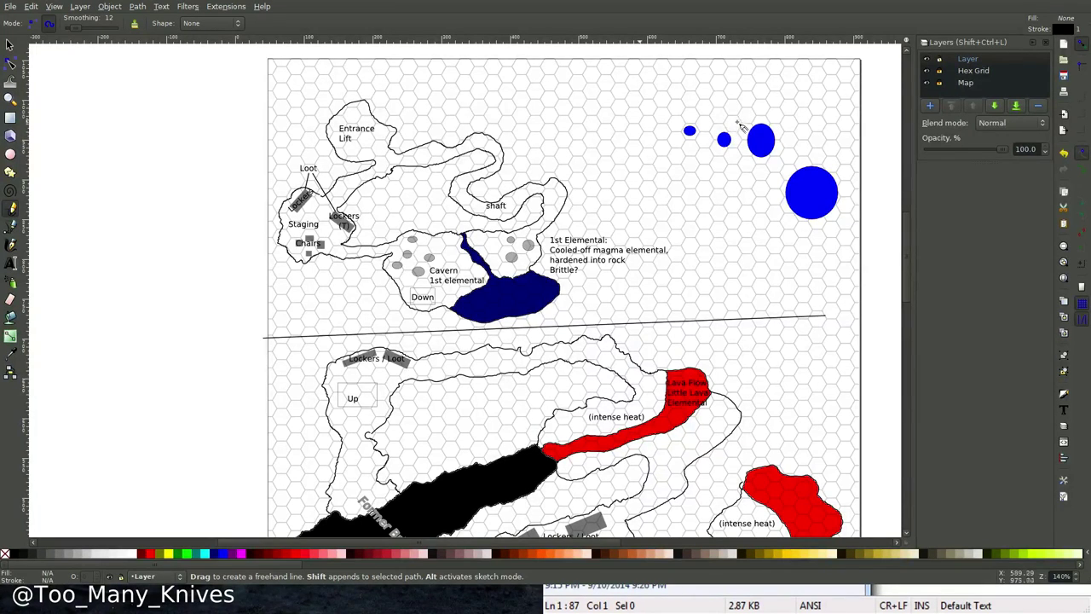
left_click(703, 143)
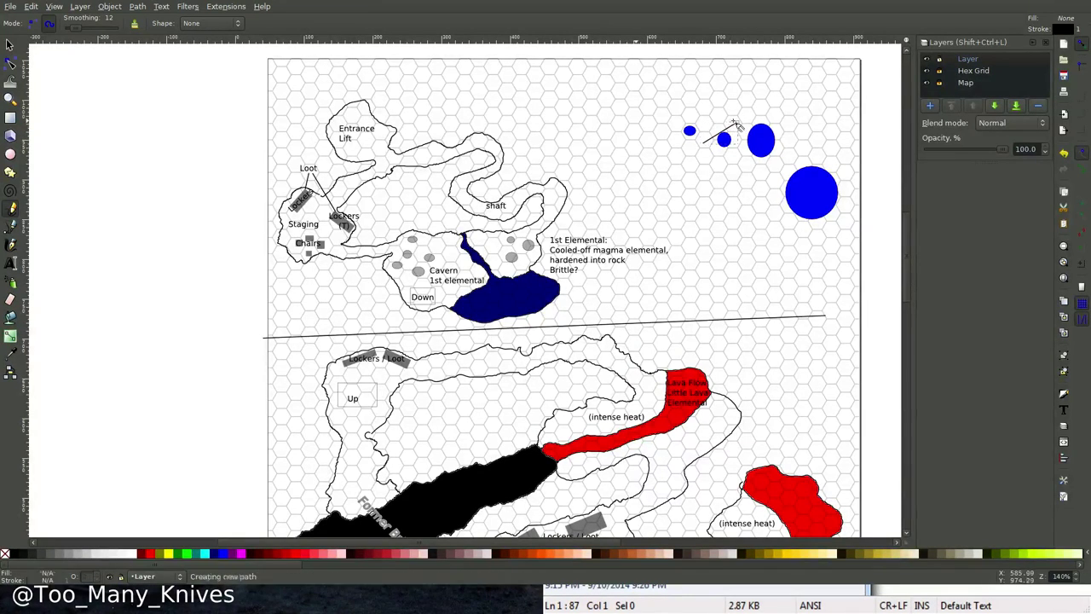
mouse_move(734, 124)
left_mouse_down()
mouse_move(738, 166)
mouse_move(732, 161)
left_mouse_up()
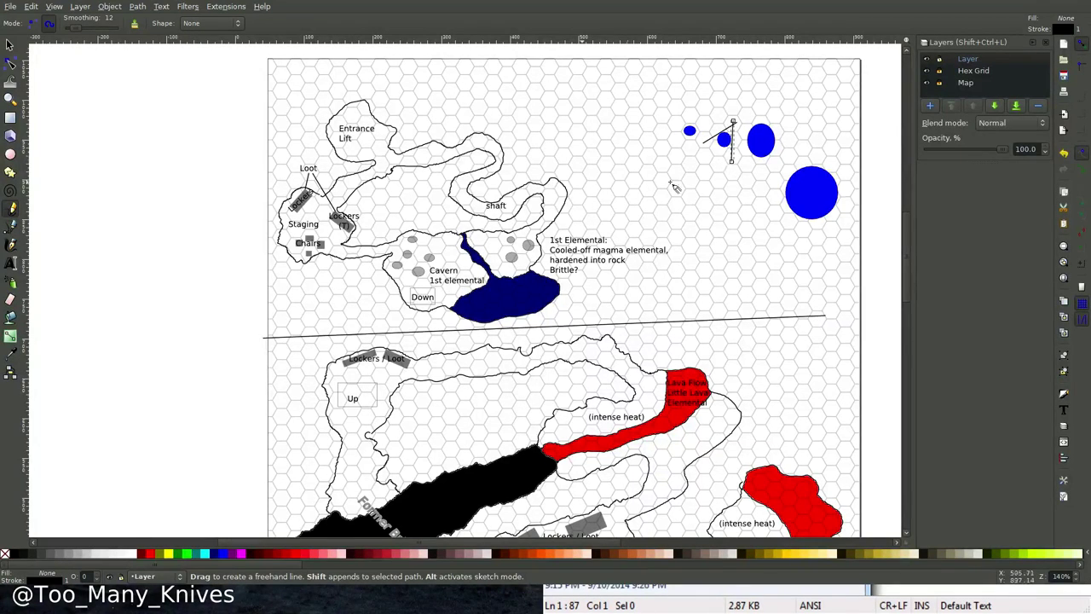
key("Escape")
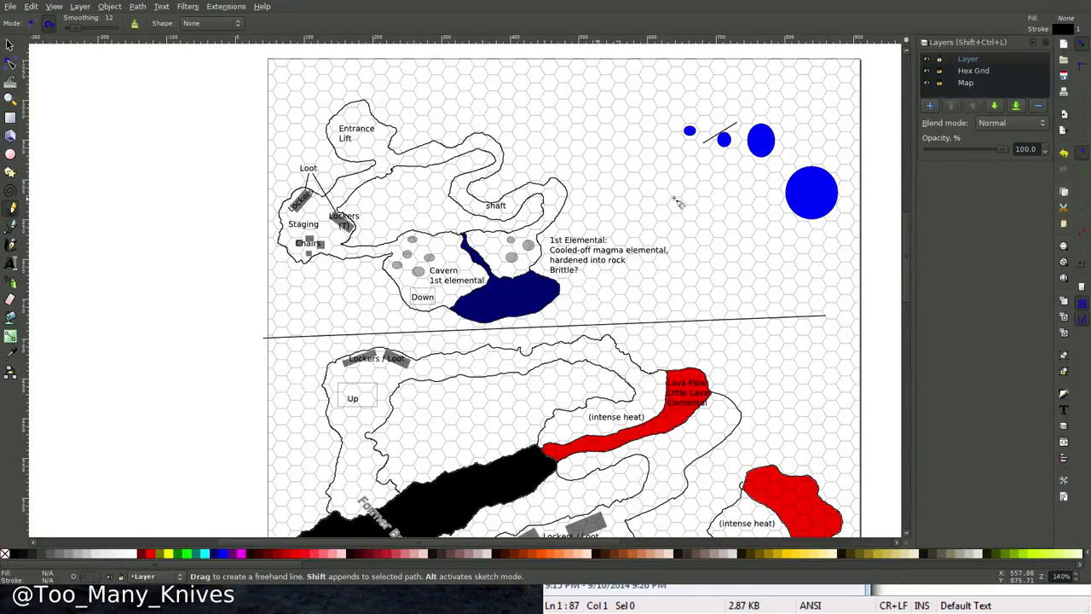
Delete the remaining freehand line and all four blue ellipses from the new layer.
left_click(11, 47)
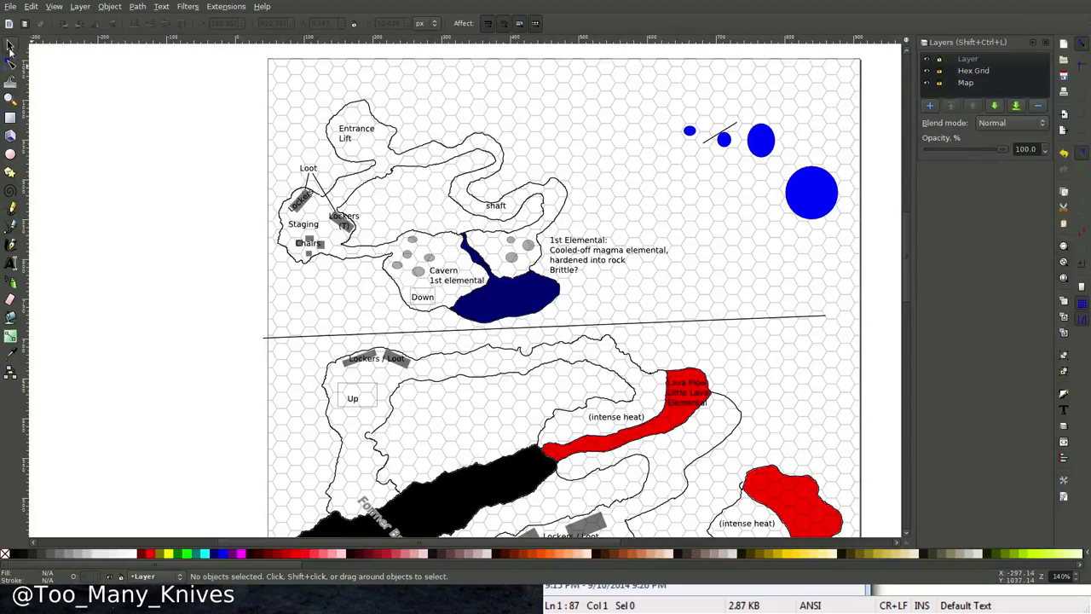
left_click(723, 132)
key("Delete")
left_click_drag(644, 90, 806, 242)
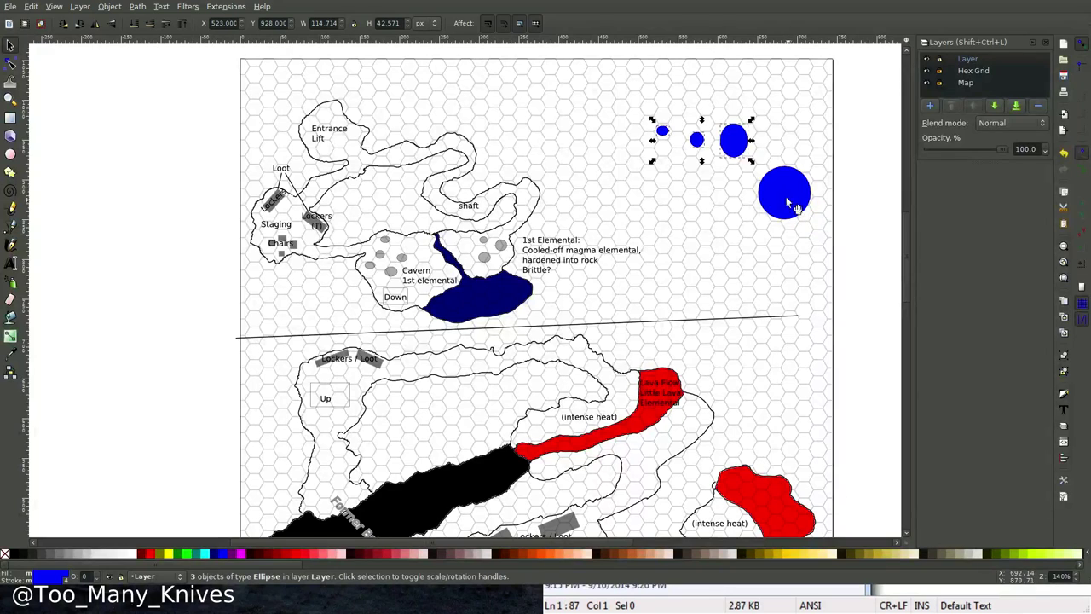
left_click(793, 209, "shift")
key("Delete")
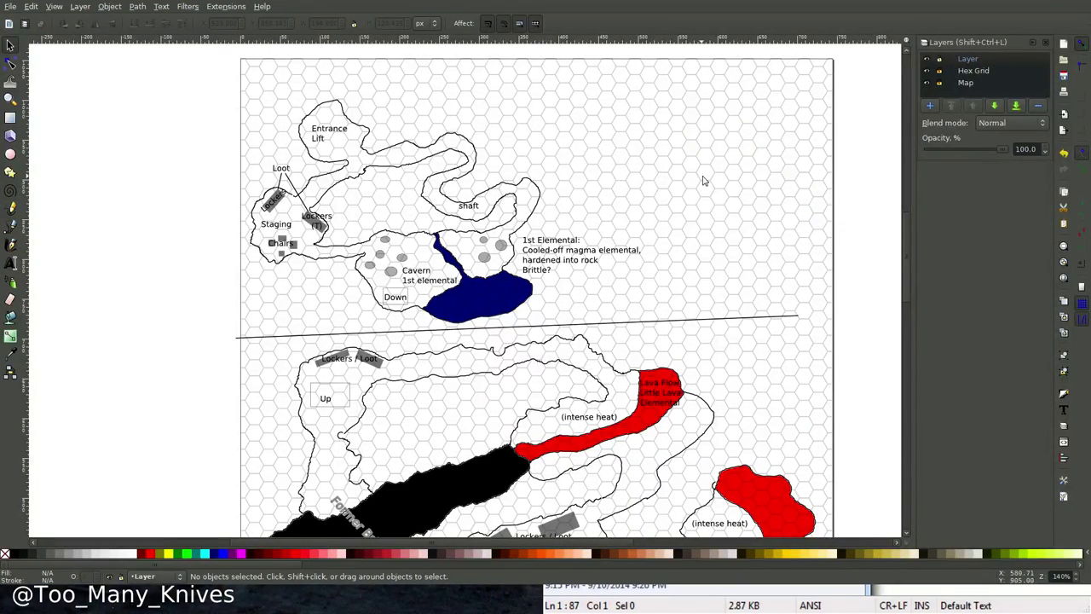
Examine the map's upper level at 280% zoom, from the Staging area and shaft to the 1st elemental cavern and its blue pool.
left_click_drag(533, 299, 548, 282)
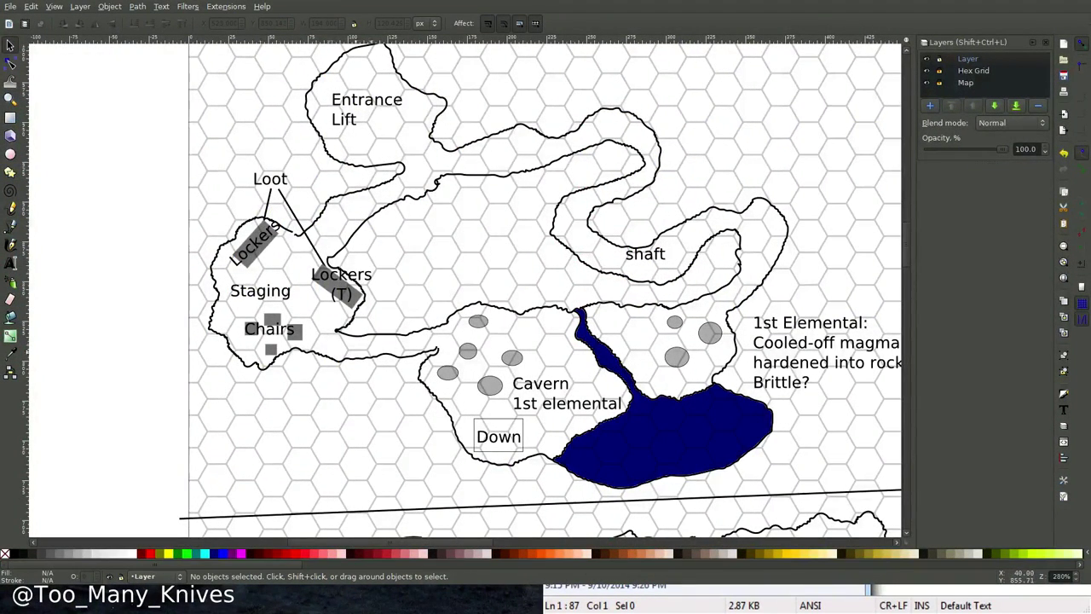
scroll(428, 359, "right", 4)
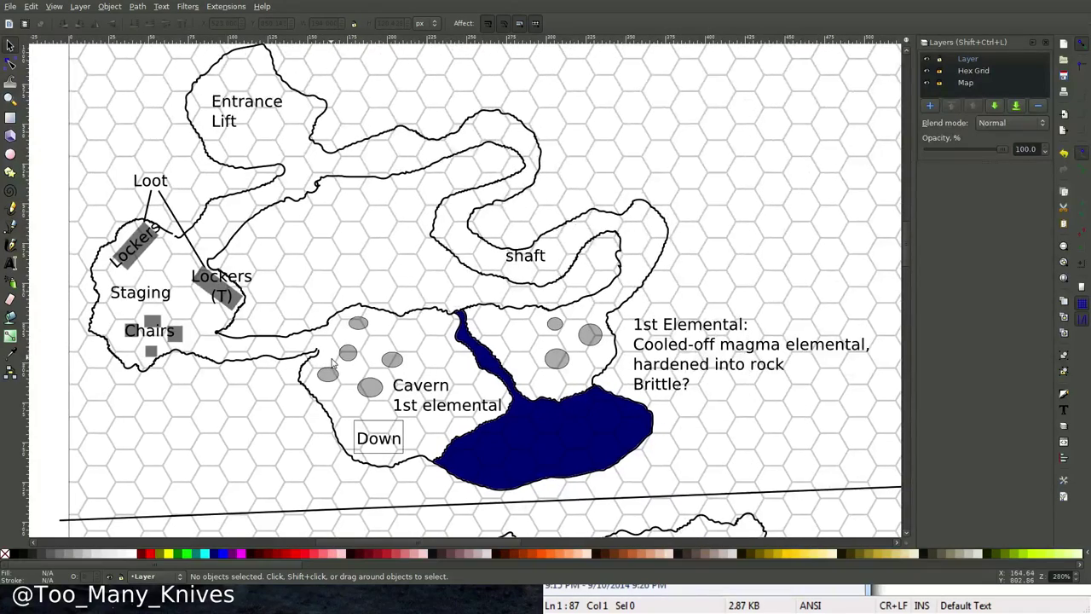
scroll(459, 429, "right", 1)
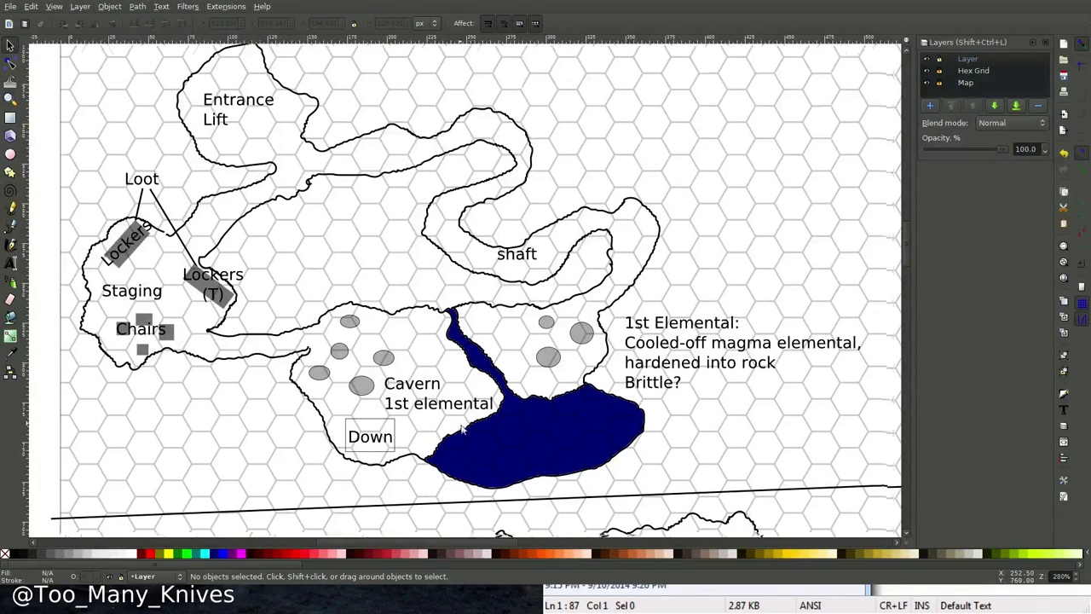
scroll(458, 429, "down", 1)
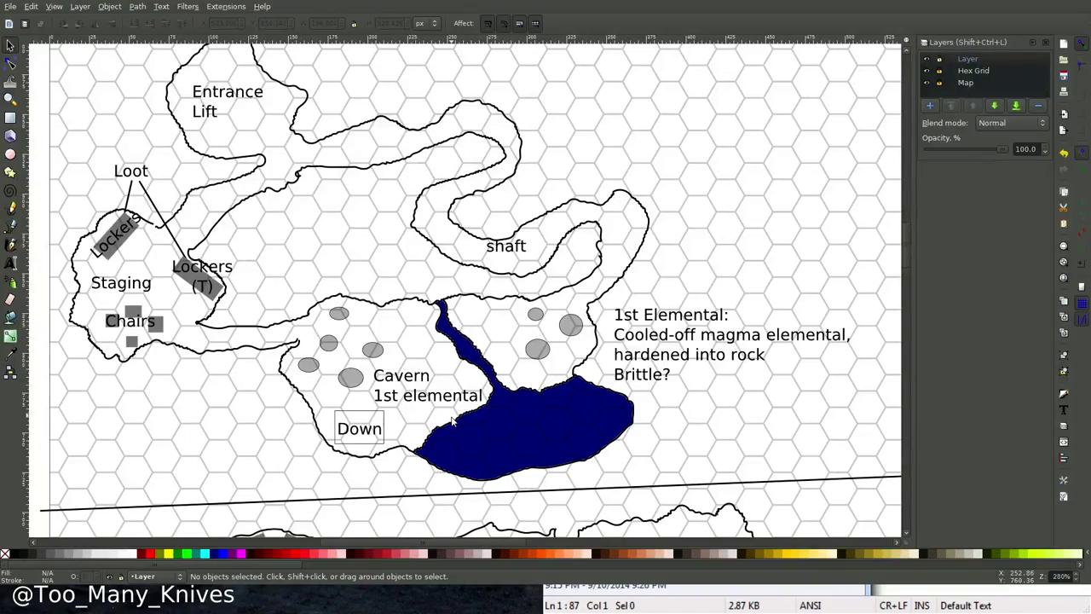
scroll(497, 426, "down", 3)
scroll(497, 426, "right", 1)
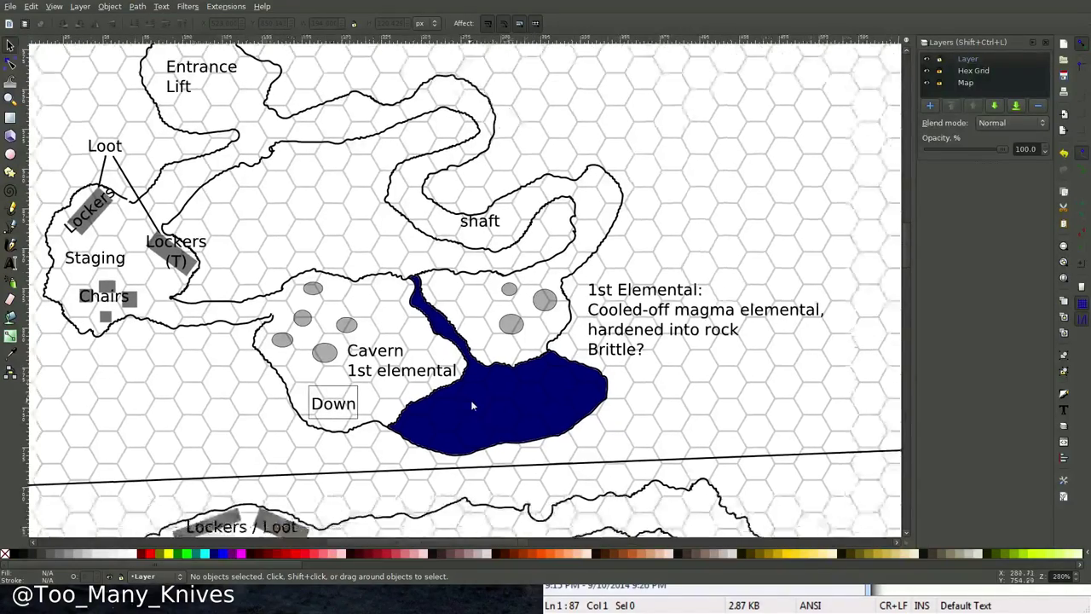
scroll(463, 358, "down", 3)
scroll(463, 358, "left", 1)
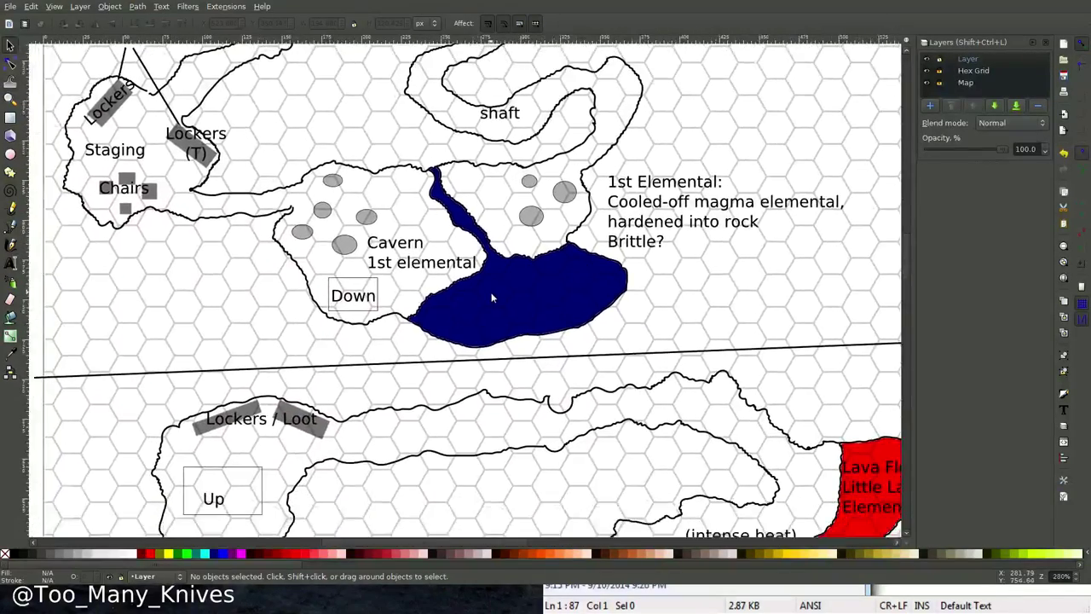
scroll(513, 384, "down", 3)
scroll(513, 383, "right", 1)
scroll(580, 375, "up", 3)
scroll(580, 375, "left", 2)
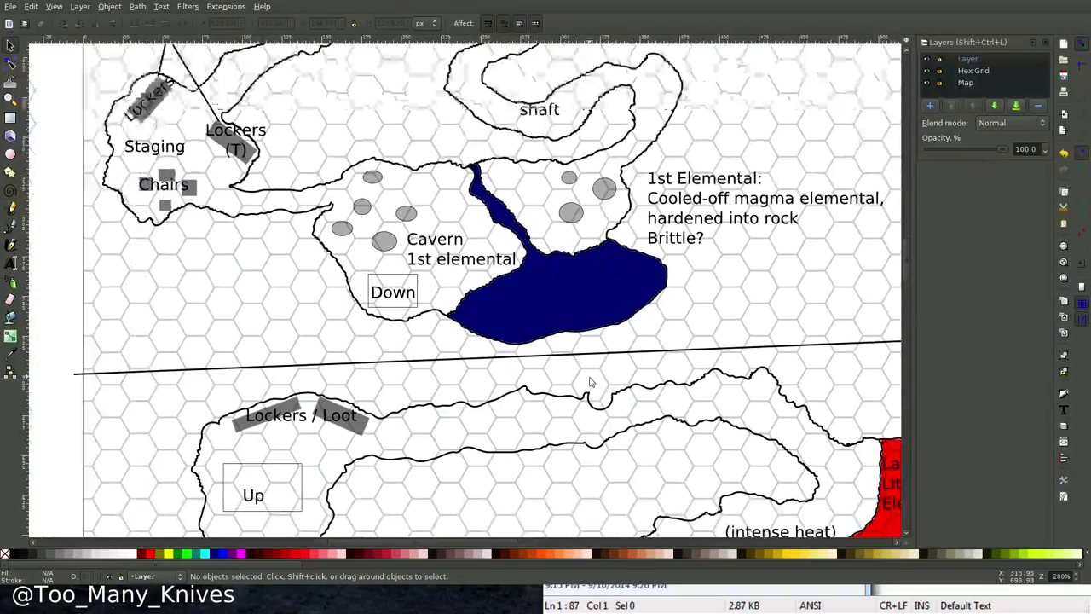
Examine the way from the cavern's Down point to the lower level's Up area and the black chasm at the Former Bridge.
scroll(641, 361, "down", 2)
scroll(641, 360, "left", 1)
scroll(641, 360, "down", 1)
scroll(641, 361, "left", 2)
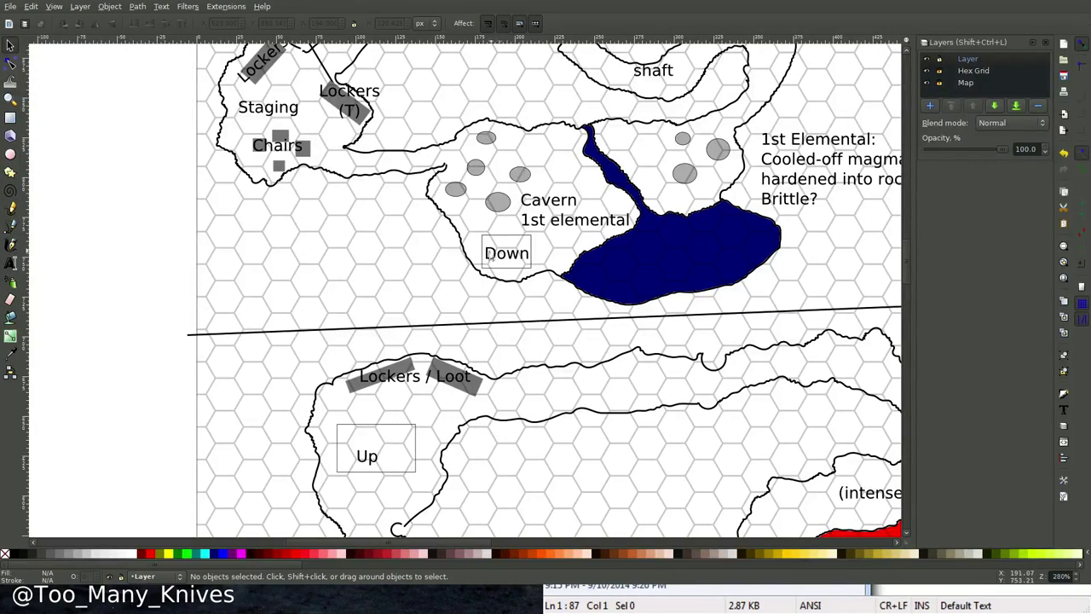
left_click_drag(472, 435, 386, 280)
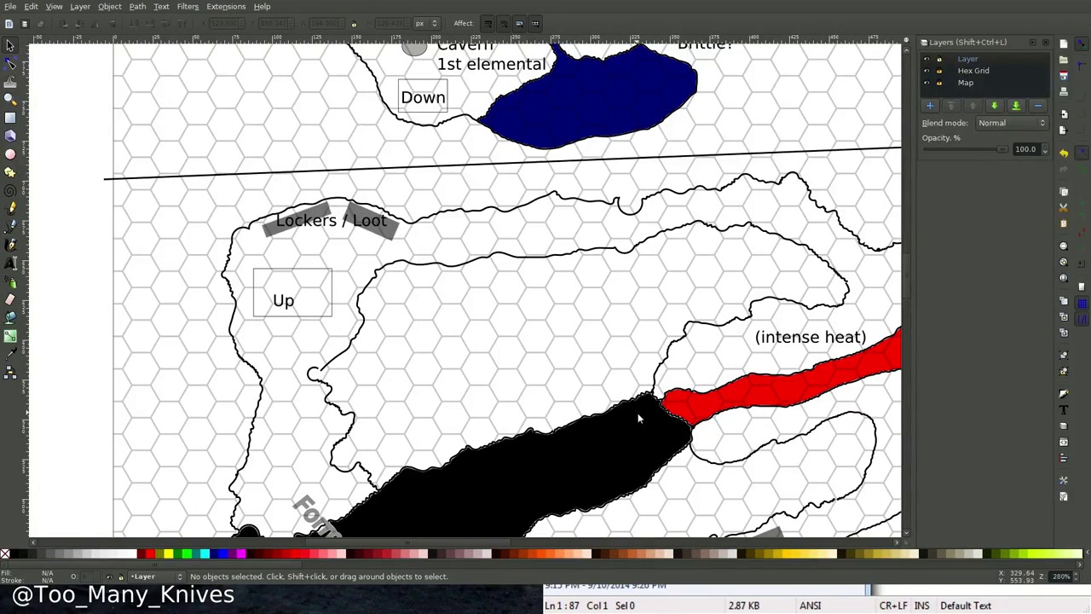
scroll(637, 413, "down", 6)
scroll(638, 413, "right", 3)
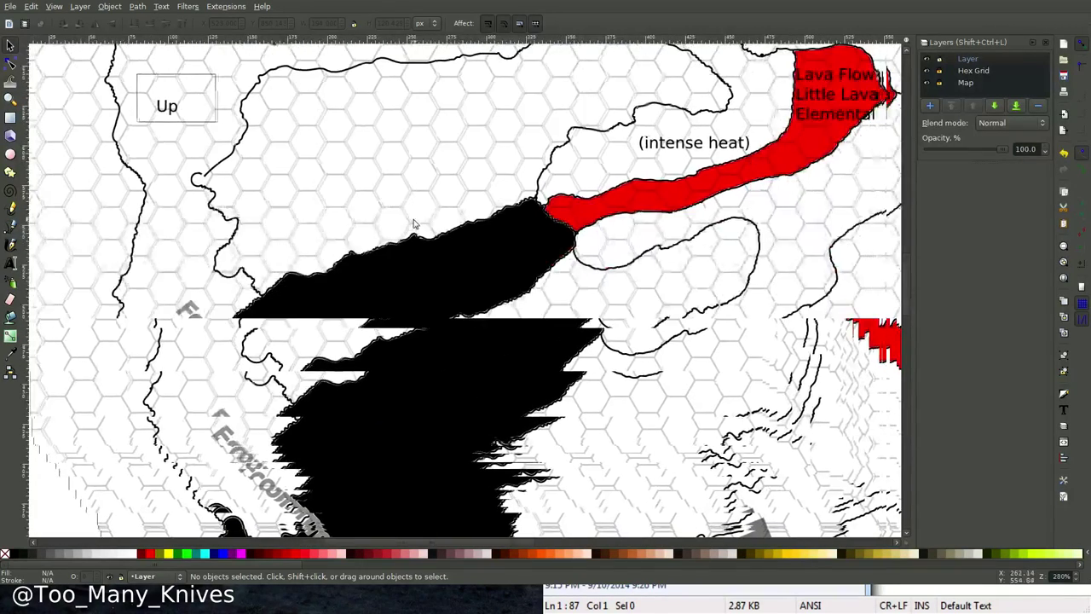
scroll(420, 223, "left", 2)
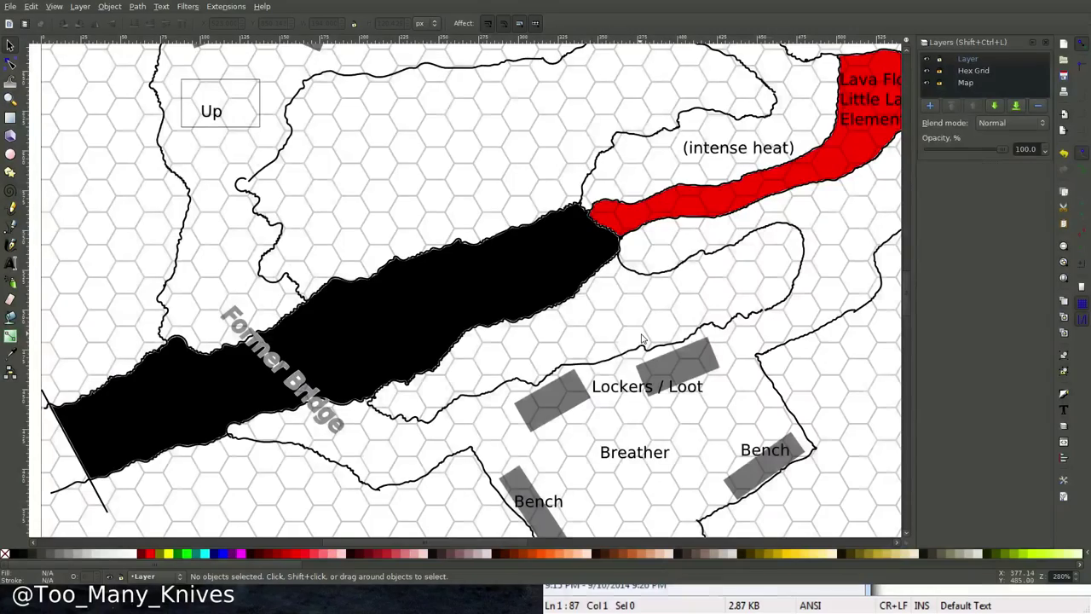
Examine the lower level's Lava Flow passage, its intense heat area and the Breather room with lockers and benches.
left_click_drag(643, 338, 550, 368)
scroll(545, 375, "up", 2)
scroll(545, 375, "right", 3)
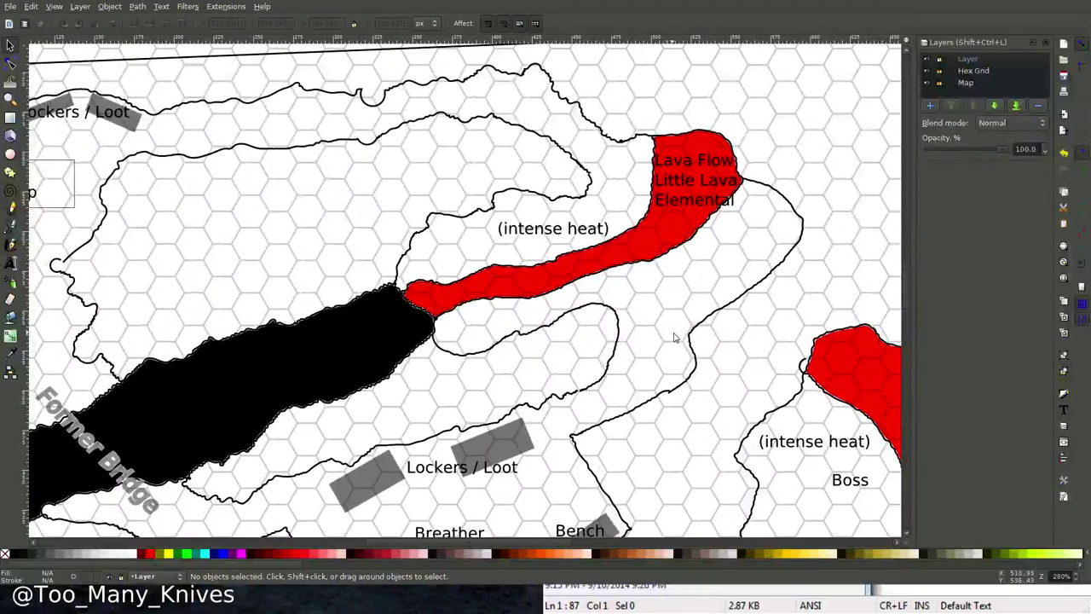
scroll(653, 349, "up", 1)
scroll(653, 349, "right", 1)
scroll(653, 352, "right", 1)
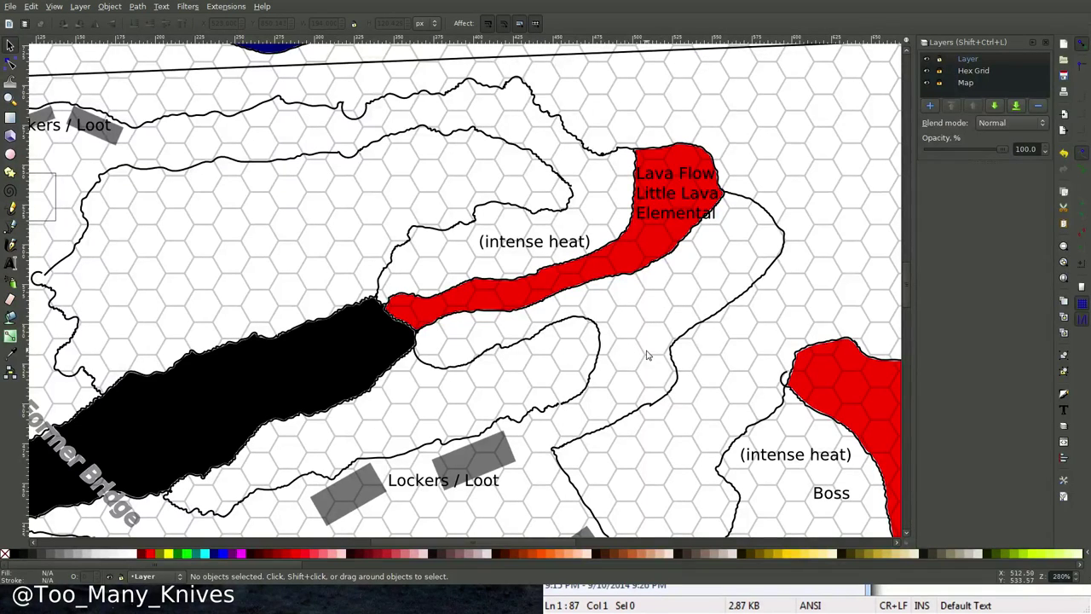
scroll(611, 342, "down", 1)
scroll(611, 343, "left", 1)
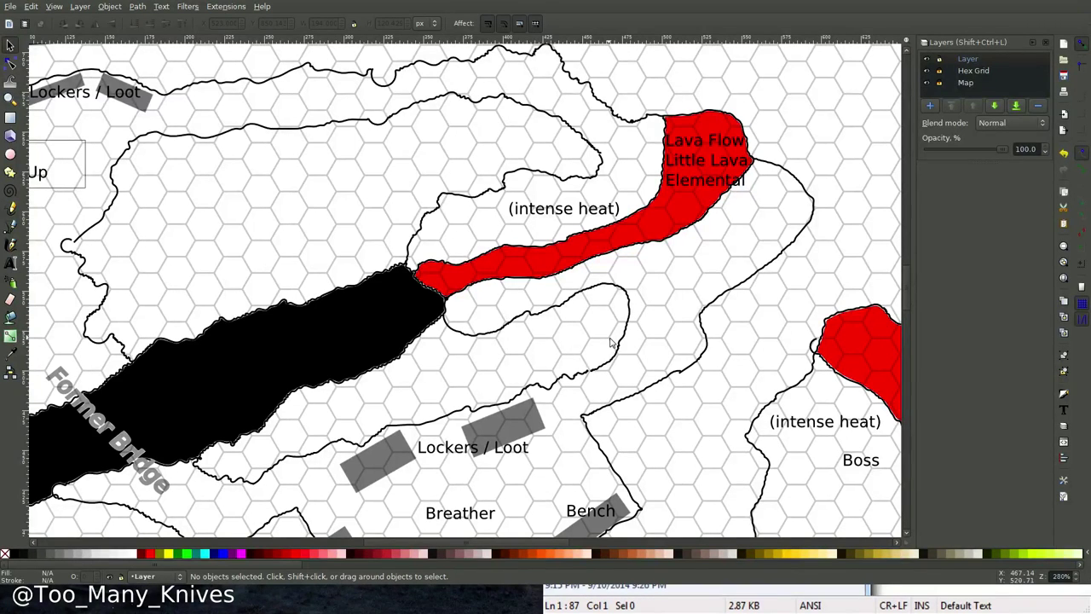
scroll(540, 496, "down", 1)
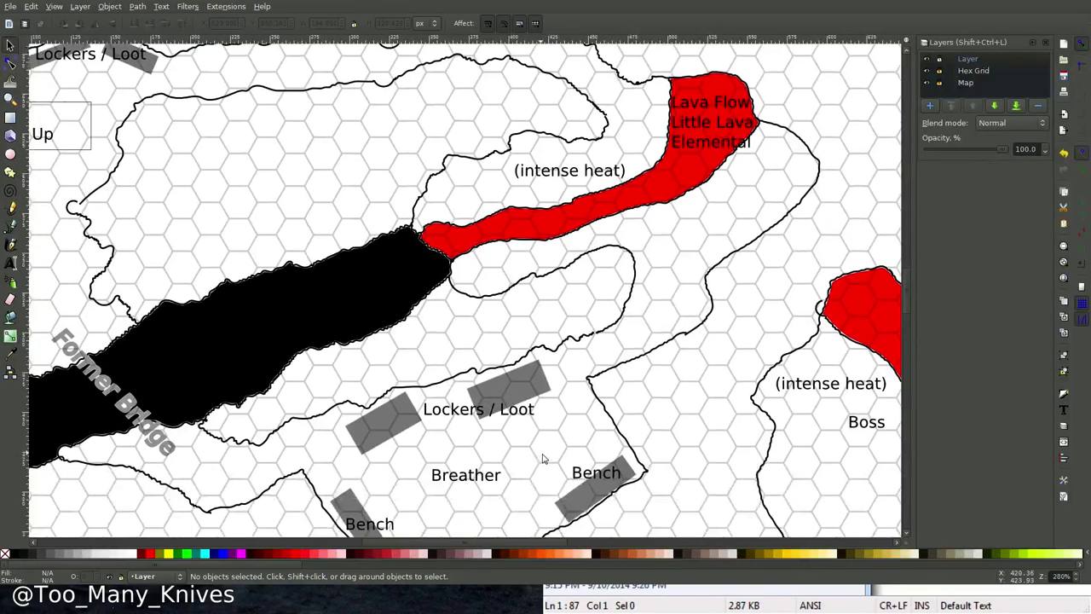
Examine the lower level from the Breather room through the Pre-Boss passage to the Boss chamber.
left_click_drag(542, 459, 475, 249)
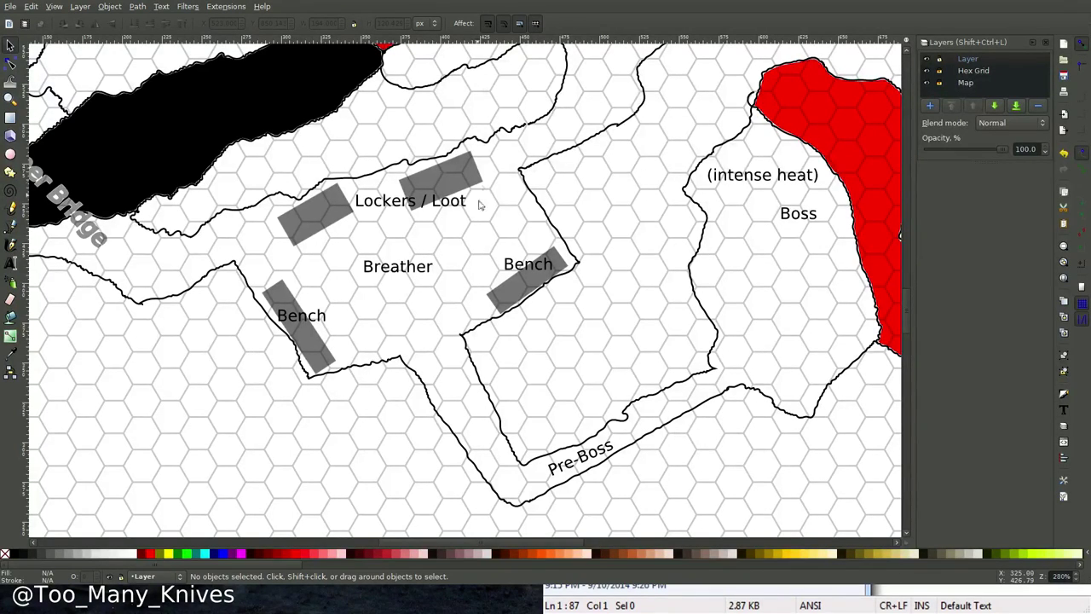
left_click_drag(755, 395, 619, 436)
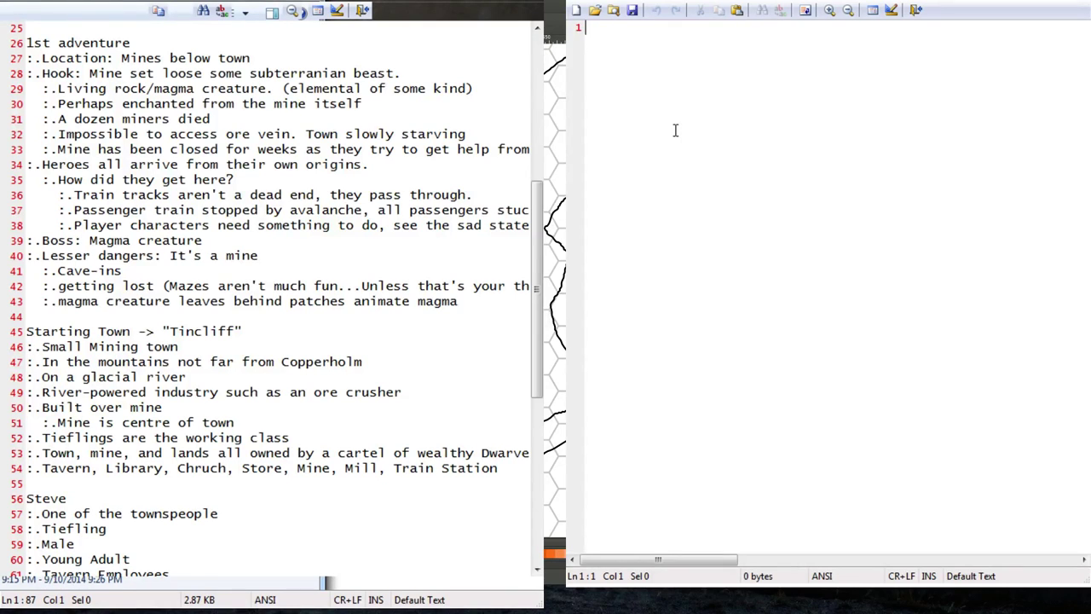
Switch to the blank text document beside the adventure notes and enter the heading "Encounter A".
type("Encounter 1")
key("Return")
key("BackSpace")
key("BackSpace")
type("A")
key("Return")
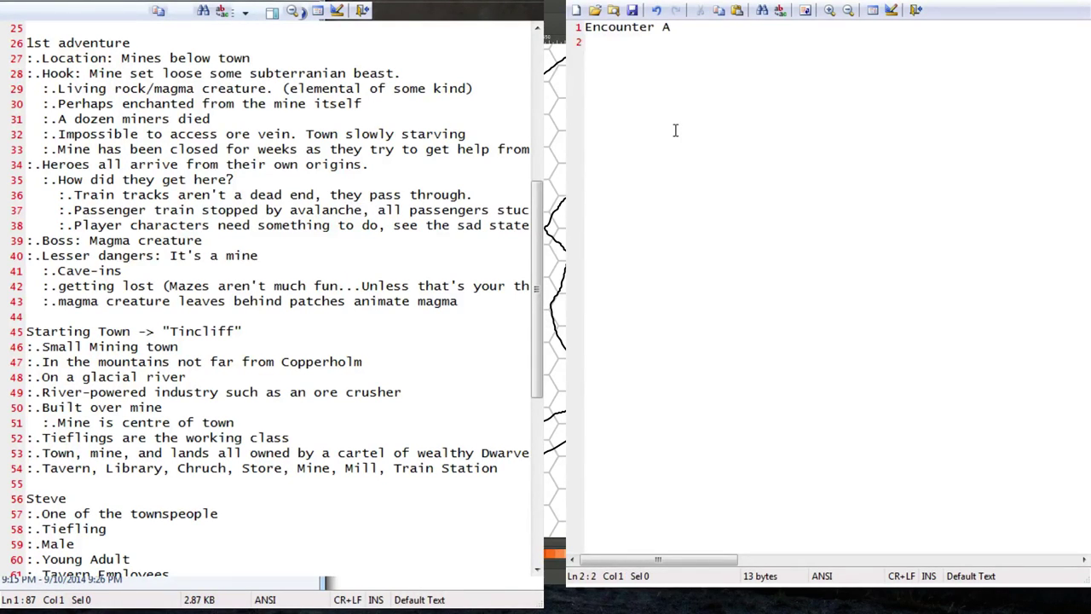
Under Encounter A, add the lines ":.Environenetal issues in staging room" and ":.Simple".
type(":.Environemtn")
key("BackSpace")
key("BackSpace")
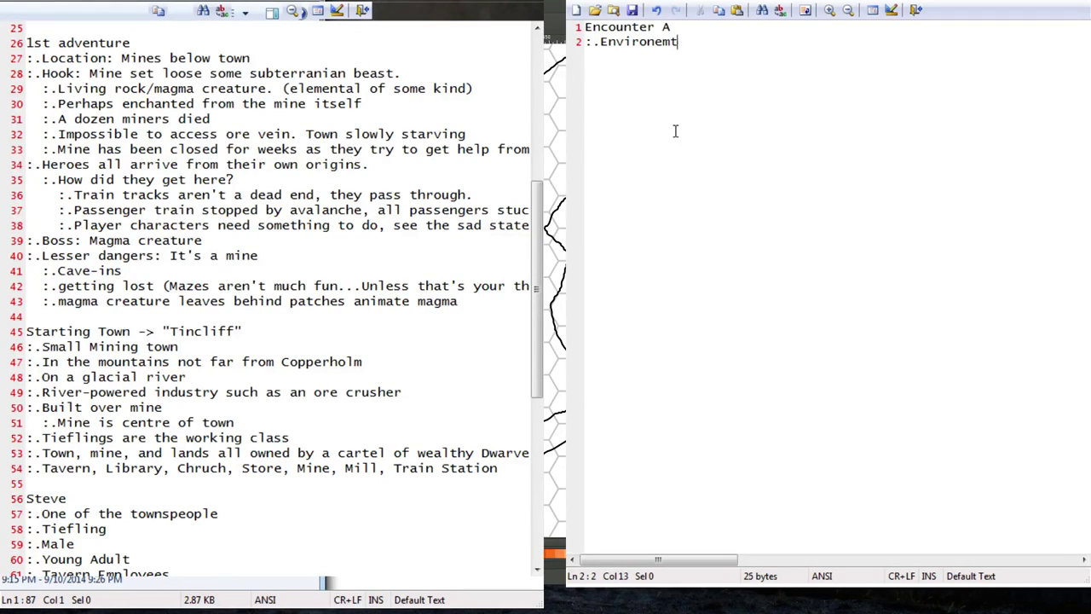
key("BackSpace")
type("netal issues in ")
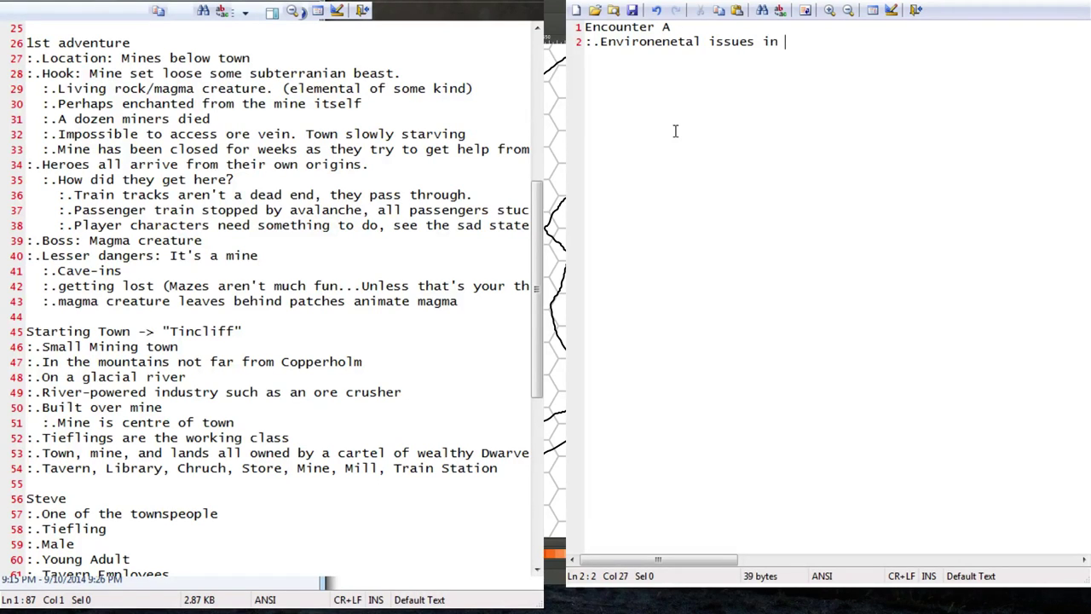
type("staging room")
key("Return")
key("Return")
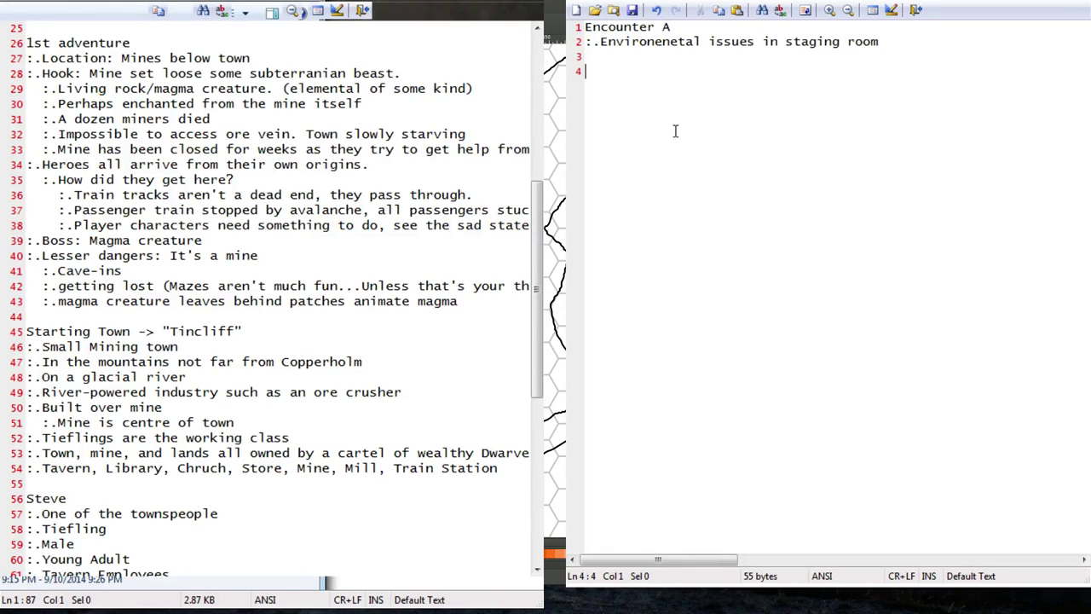
key("BackSpace")
type(":.Simple")
key("Return")
key("Return")
Start a separate block below with the lines "Cooled Magma elementa" and ":.Rocke elemental (CR5)".
type("Cooled ")
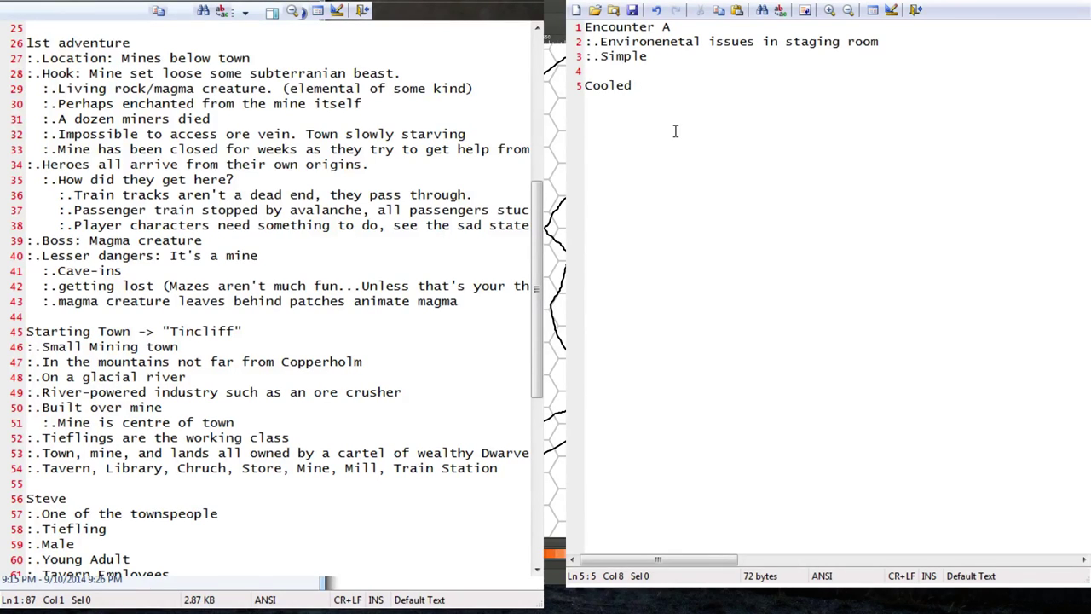
type("Magma elementa")
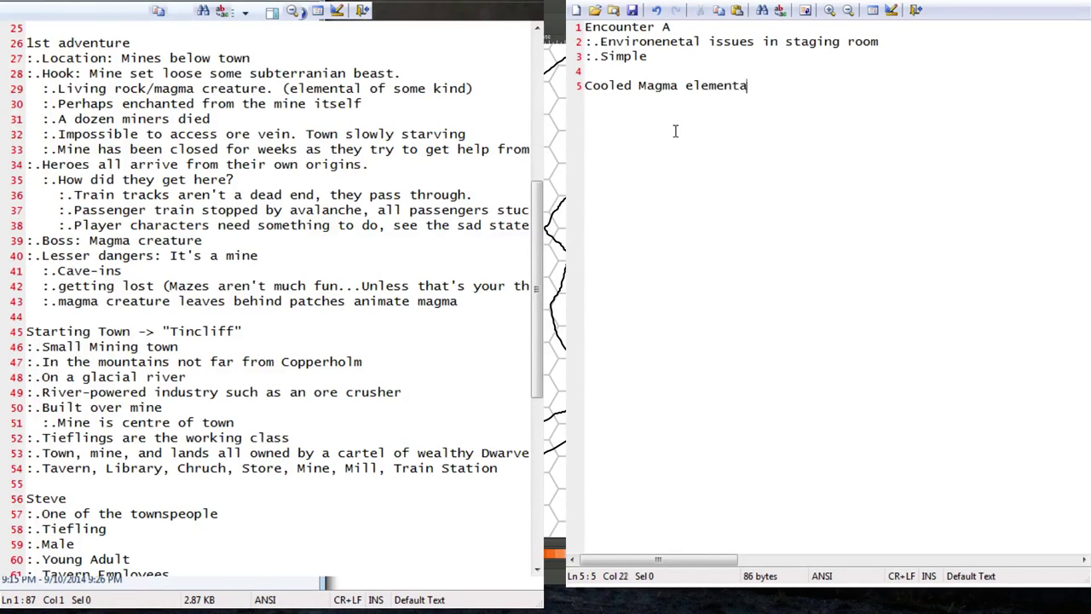
key("Return")
type(":.Rocke elemental (CR")
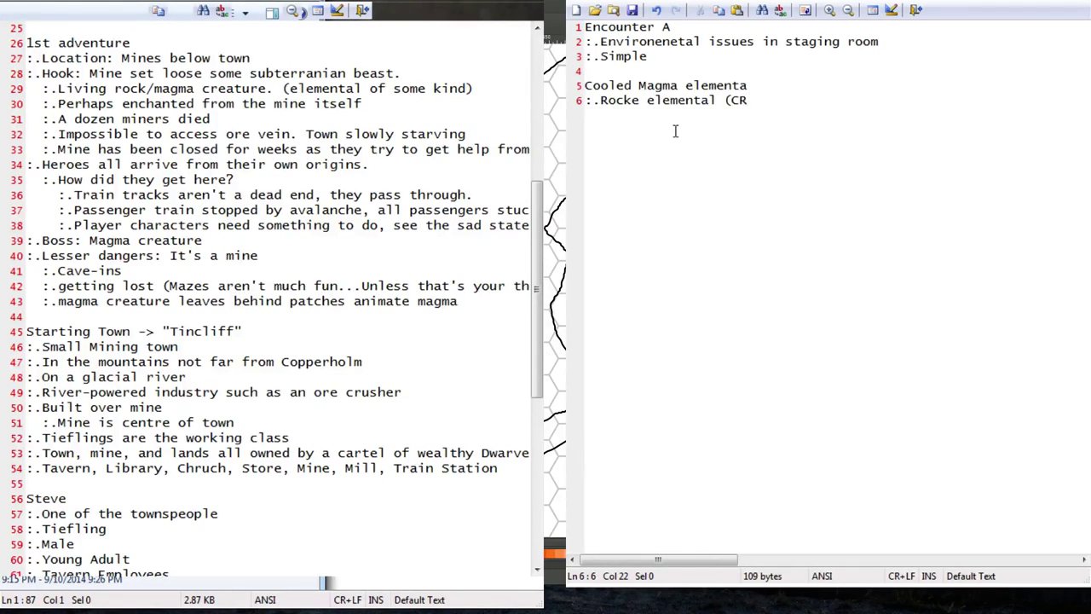
type("5)")
key("Return")
key("Return")
Put the heading "Encounter B" above the Cooled Magma line and prefix that line with ":.".
key("Up")
key("Return")
type(":")
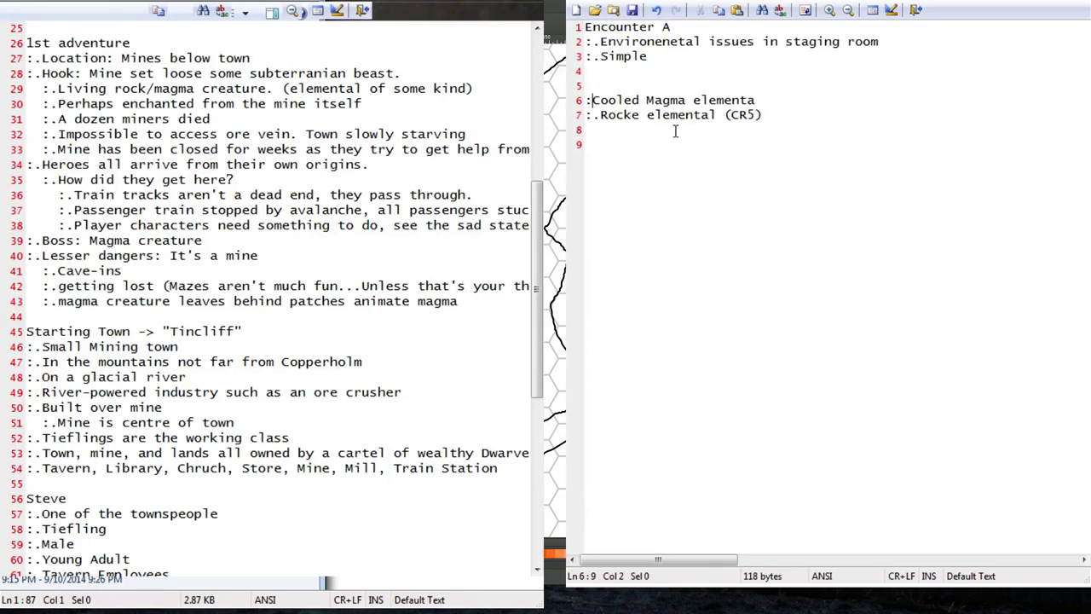
type(".")
key("Up")
type("Encou")
key("BackSpace")
key("BackSpace")
key("BackSpace")
type("counter B")
Add the heading "Encounter C" below Encounter B with the line ":.Magma elemental(CR5)".
key("Down")
key("Down")
key("Down")
key("Down")
type("Encounter C")
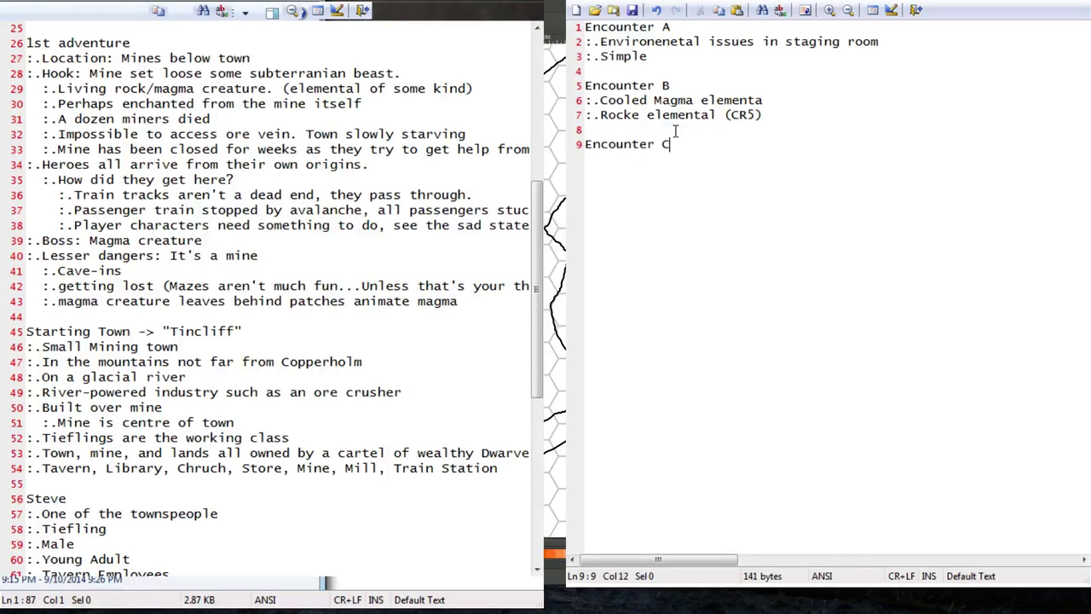
key("Return")
type(":.")
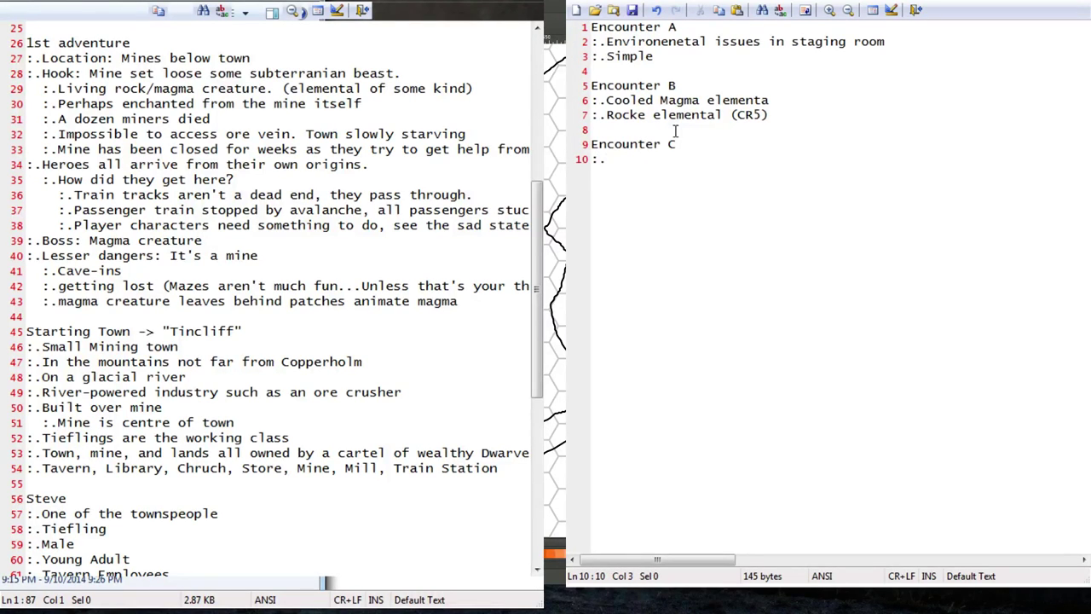
type("Magma elemental")
key("Return")
key("Return")
key("Up")
key("Up")
key("End")
type("(CR5)")
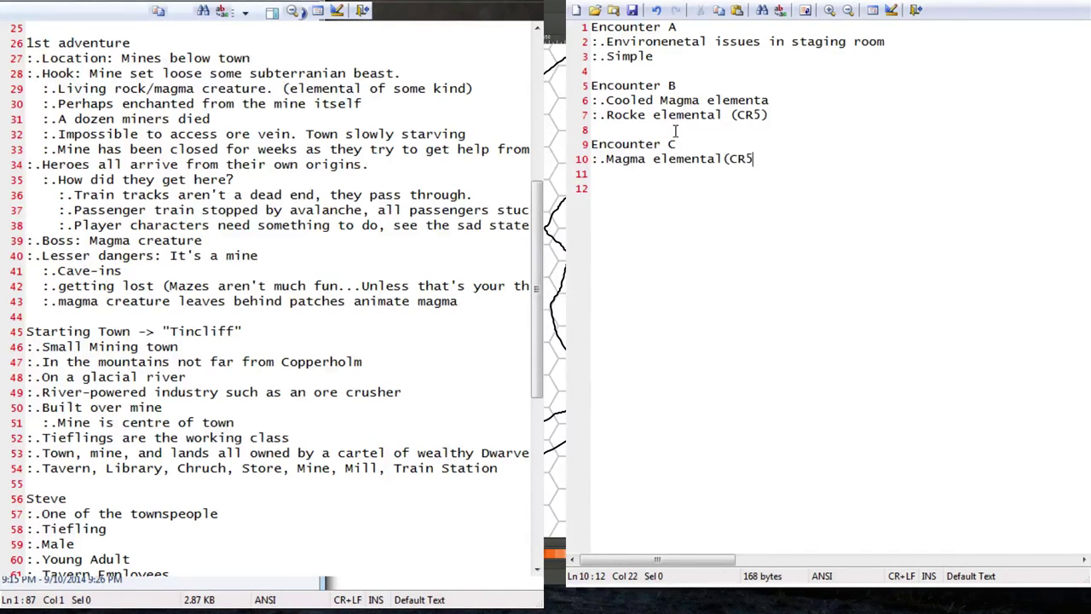
Add the heading "Boss" after Encounter C with the line ":.Big Magma elemental(CR7)".
key("Return")
key("Return")
type("Boss")
key("Return")
type(":.Big Mag")
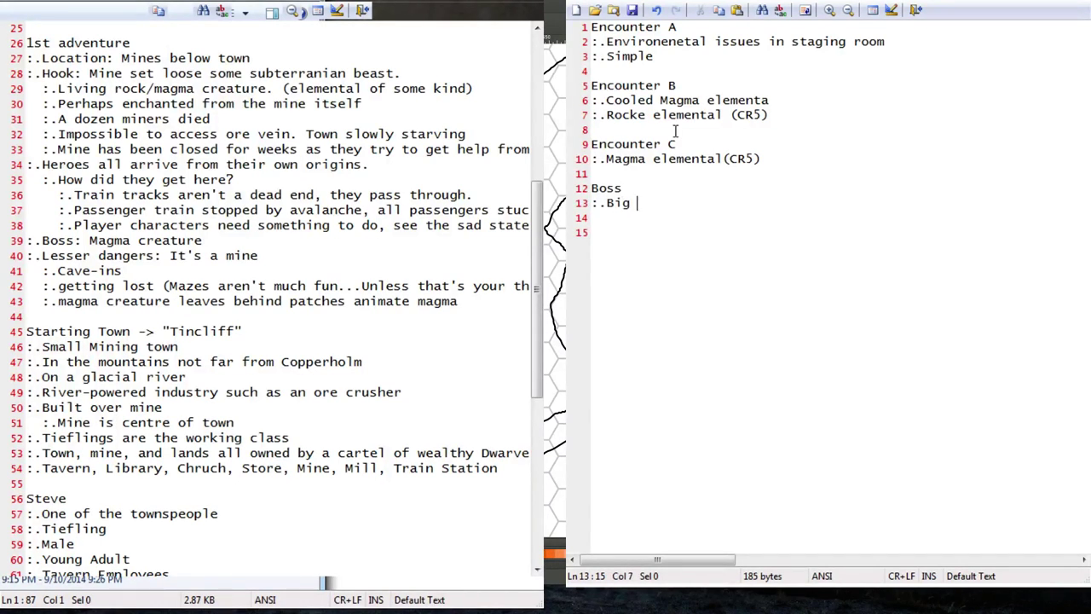
type("ma elemental (")
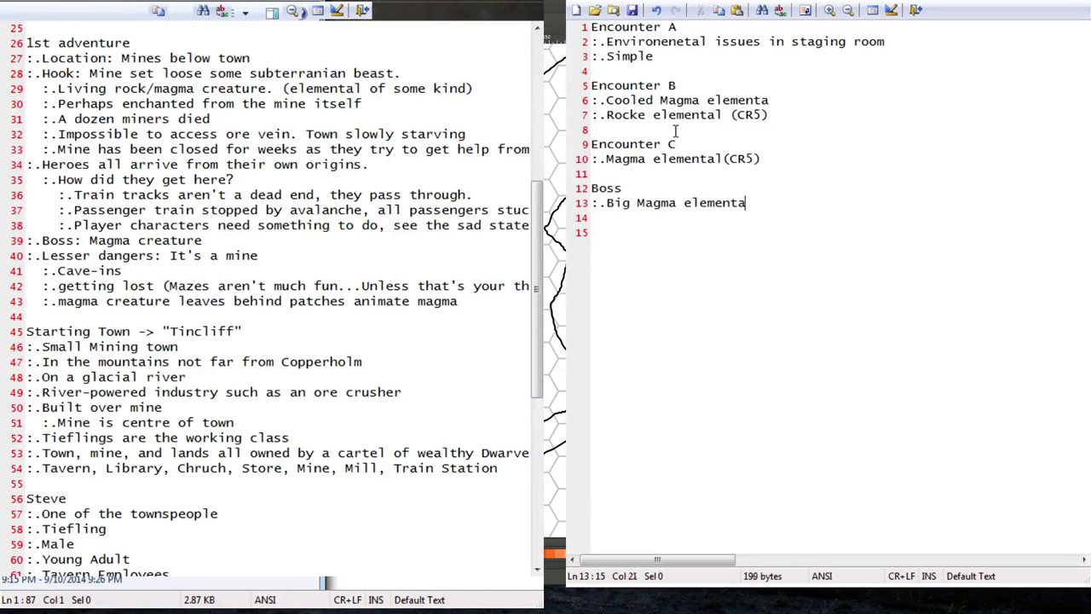
key("BackSpace")
key("BackSpace")
type("(CR7)")
key("Return")
key("Return")
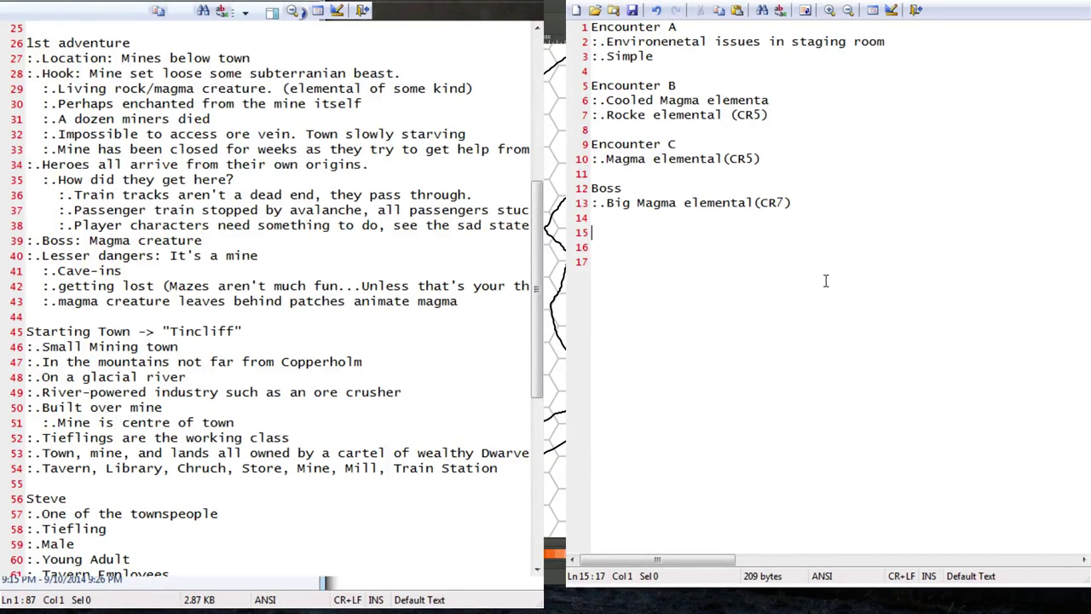
Below the Boss block, add the creature heading "Cooled magma dude" in quotation marks with the line ":.earth Elemental".
type("\"Cooled magma due")
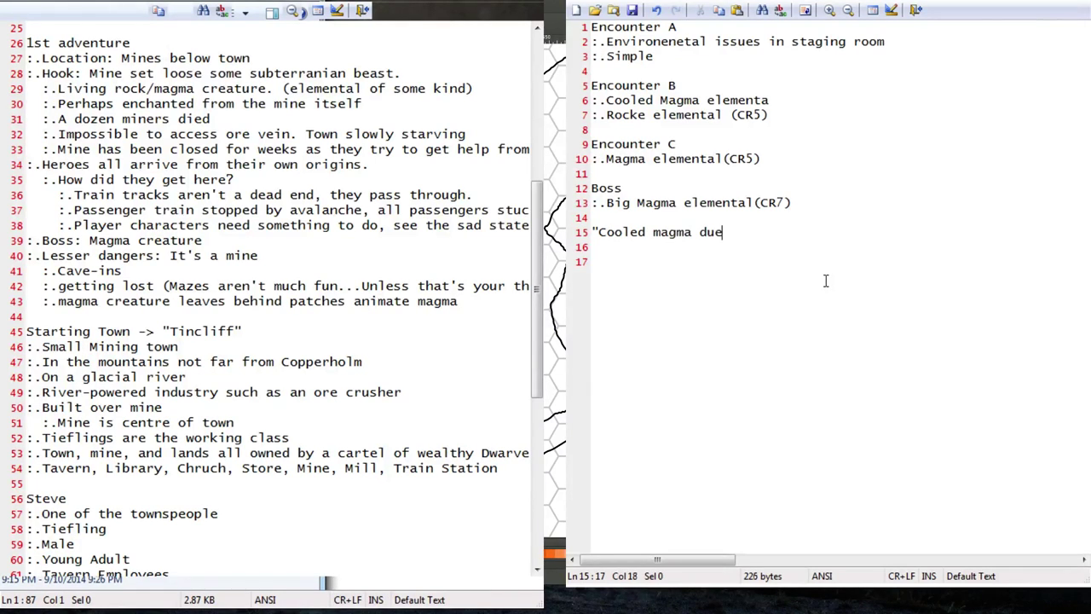
key("BackSpace")
type("de\"")
key("Return")
type(":.earth Eleme")
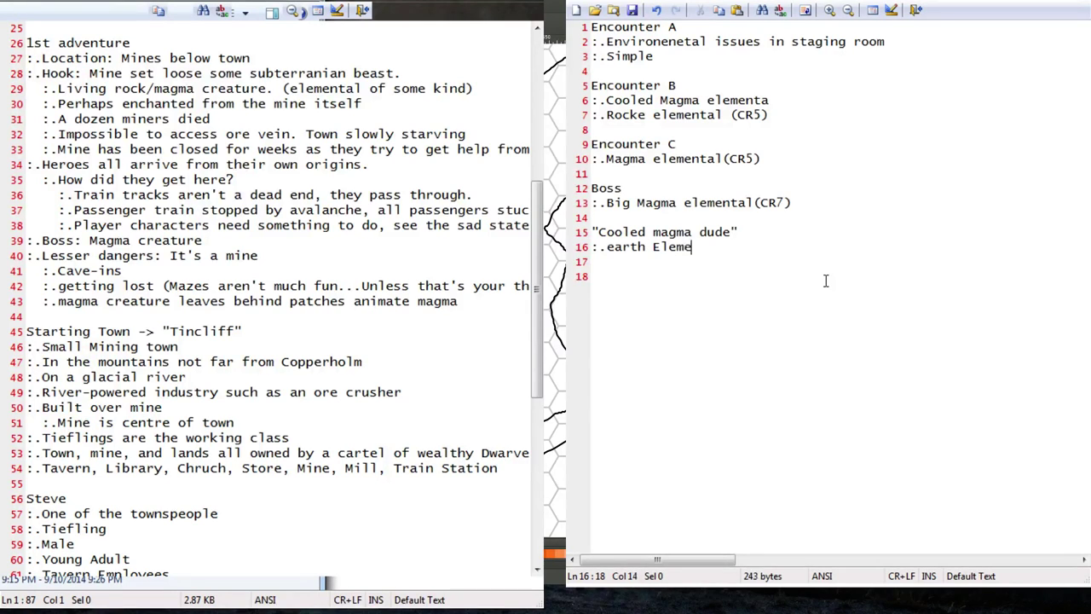
type("ntal")
Under earth Elemental, add the indented line ":.Burrow -> Tunnel through natural stone with no trail or resistnace".
key("Return")
type(":.")
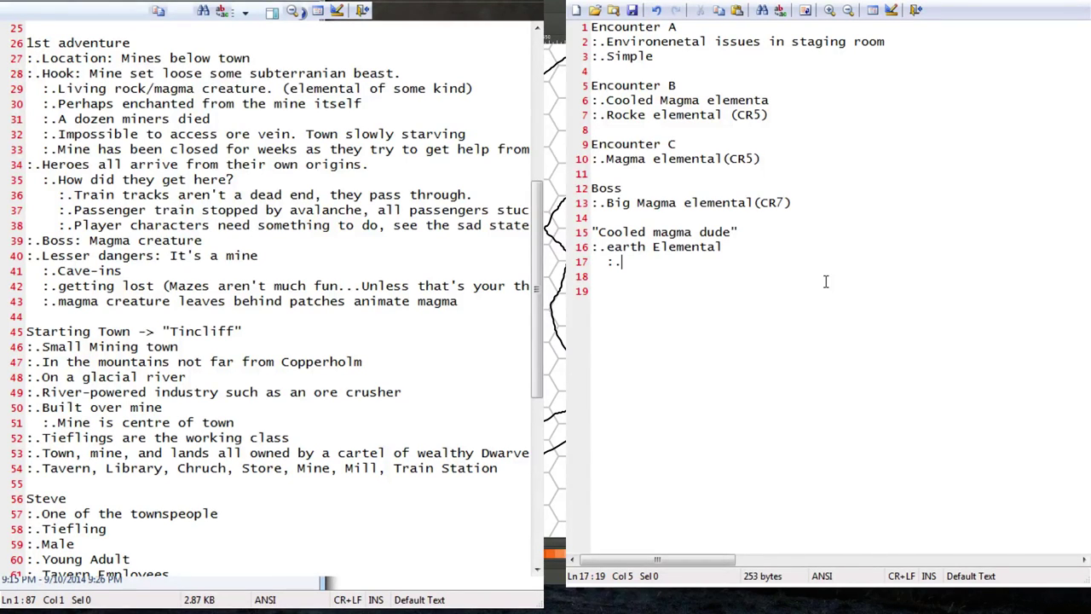
type("Burrow")
type("->")
type("Tunn")
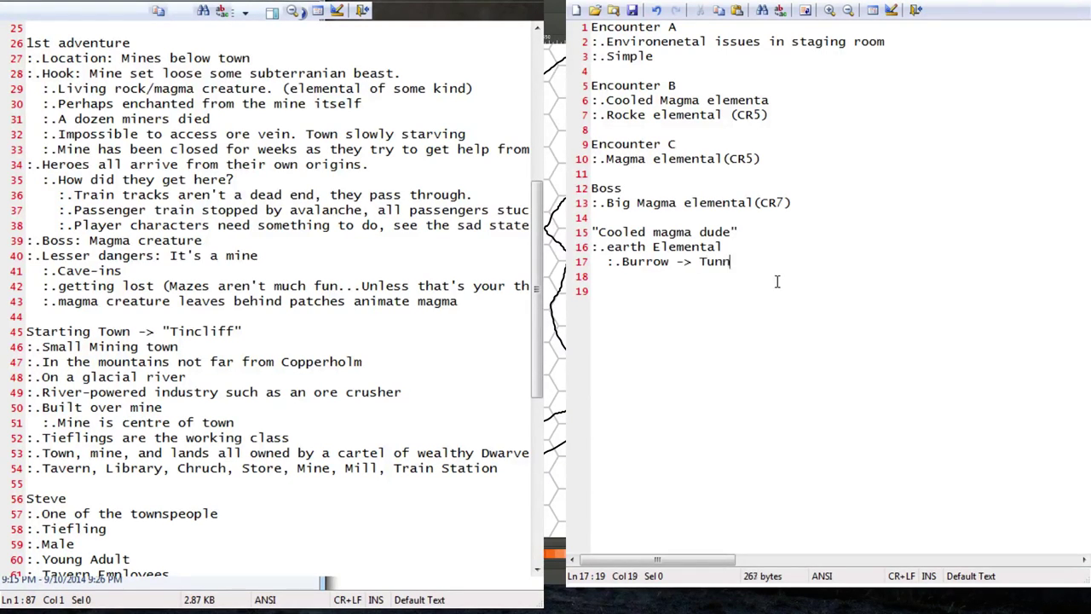
type("el through natueal")
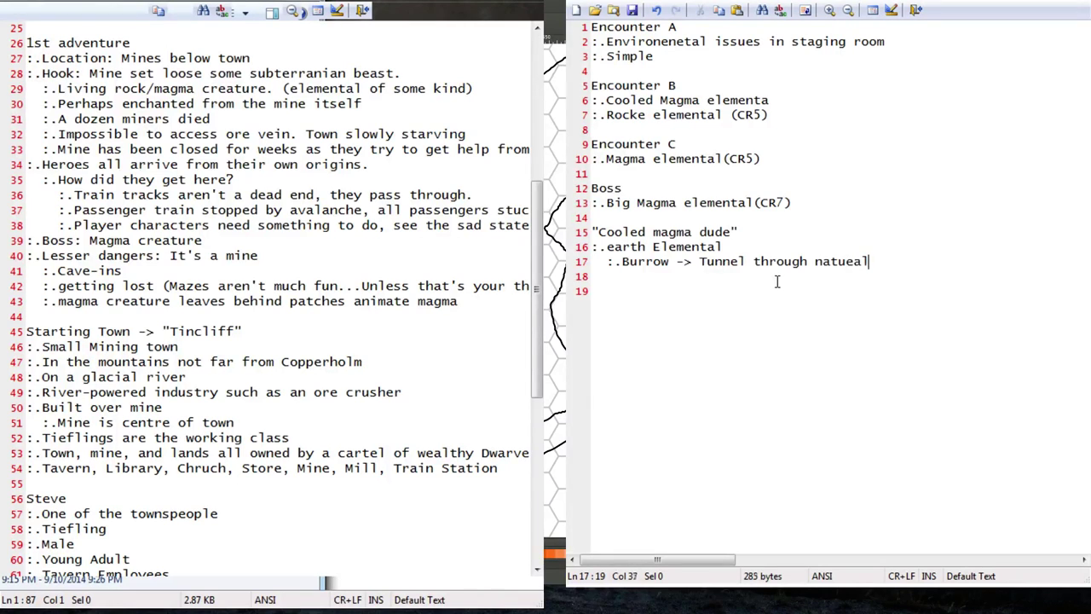
key("BackSpace")
key("BackSpace")
key("BackSpace")
type("ral stone with no trail")
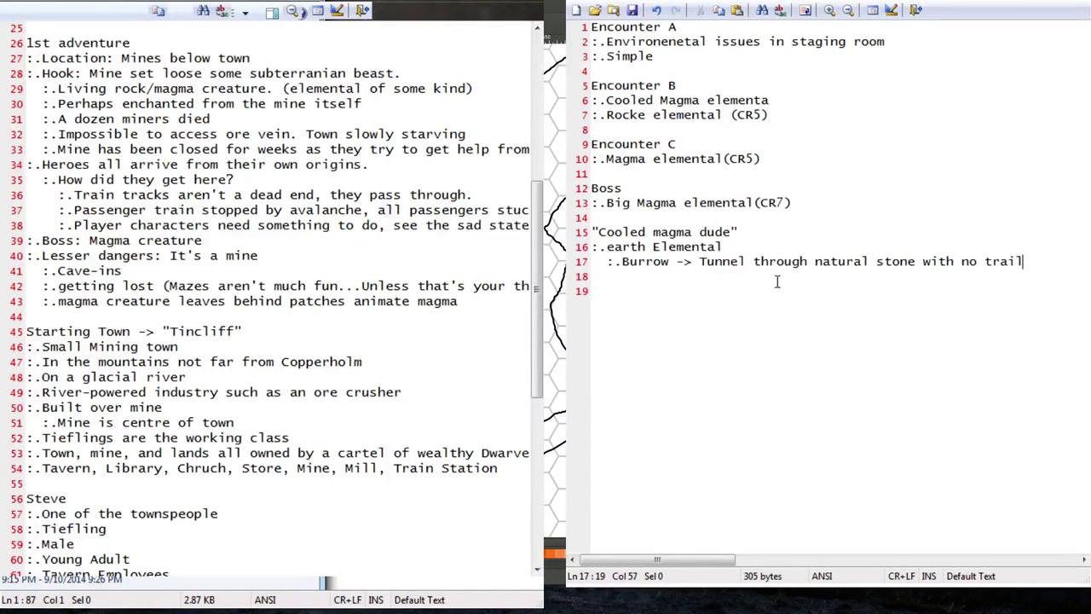
type(" or resistnace")
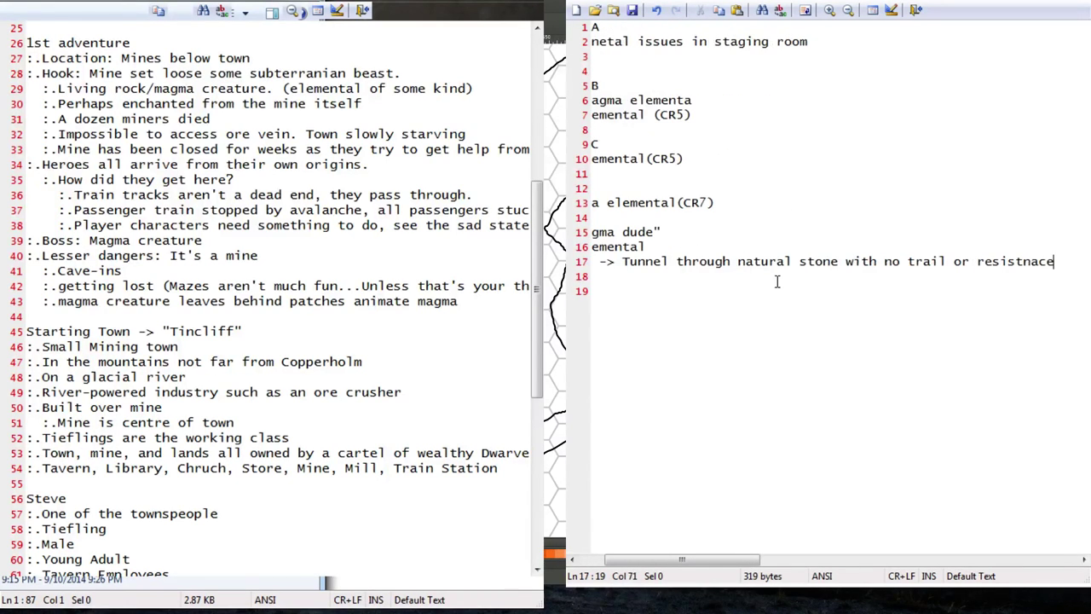
key("Home")
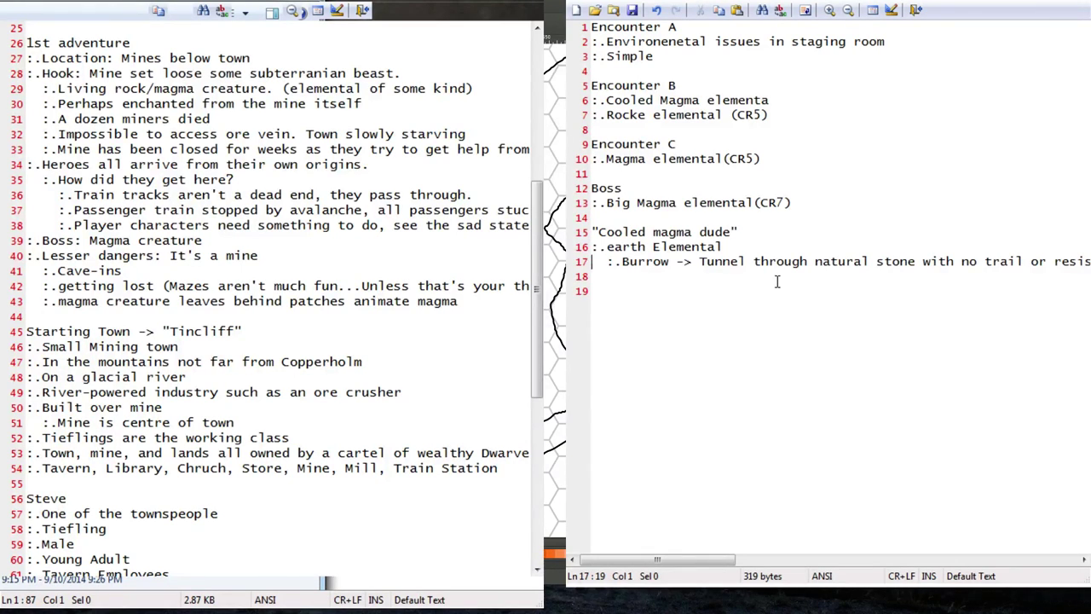
Add the indented line ":.Siege monster -> Nope" below the Burrow line.
key("Down")
key("Down")
key("Up")
type(":.Siege monster -> Nope")
key("Return")
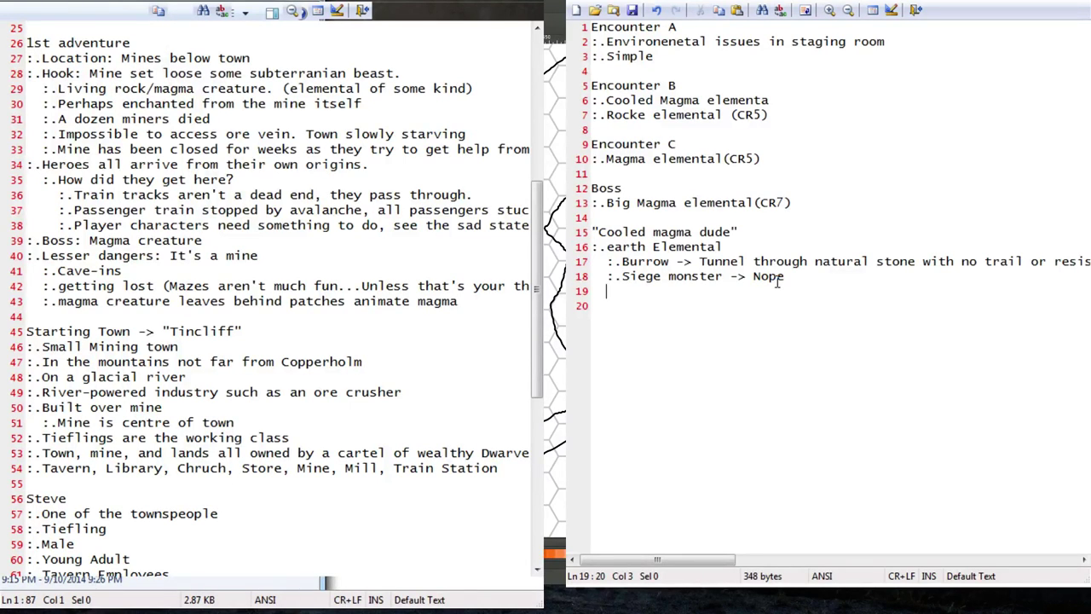
Insert the indented line ":.Large" directly below earth Elemental, above the Burrow line.
left_click(753, 247)
key("Return")
type(":.")
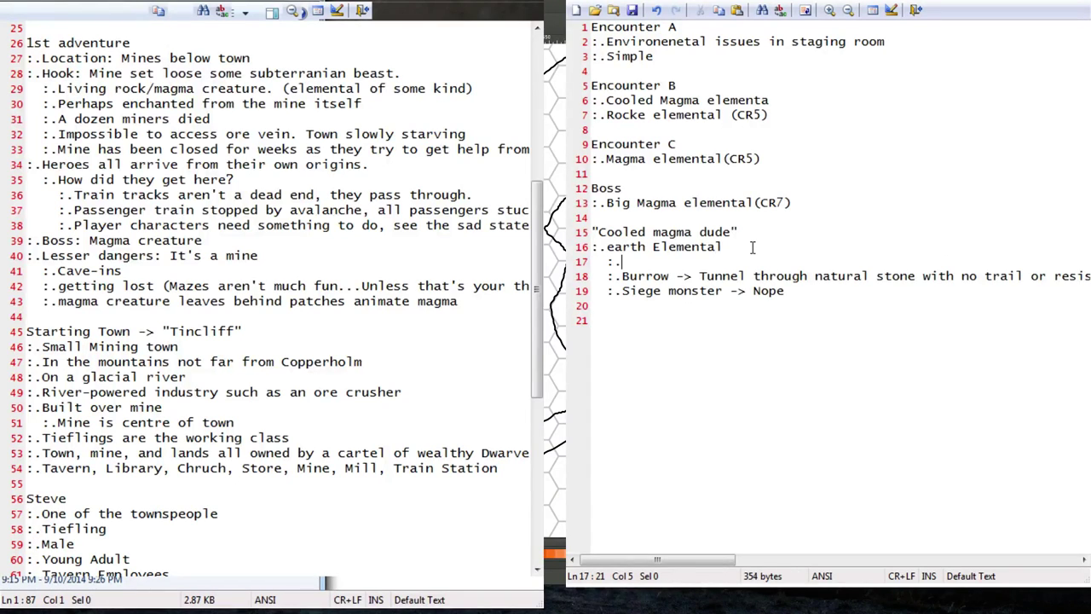
type("Large")
Add the indented line ":.bluegeoning damage" below the Siege monster line.
key("Down")
key("Down")
key("Down")
type(":.Bu")
key("BackSpace")
key("BackSpace")
type("Bu")
key("BackSpace")
key("BackSpace")
type("bluegeoning damage")
key("Return")
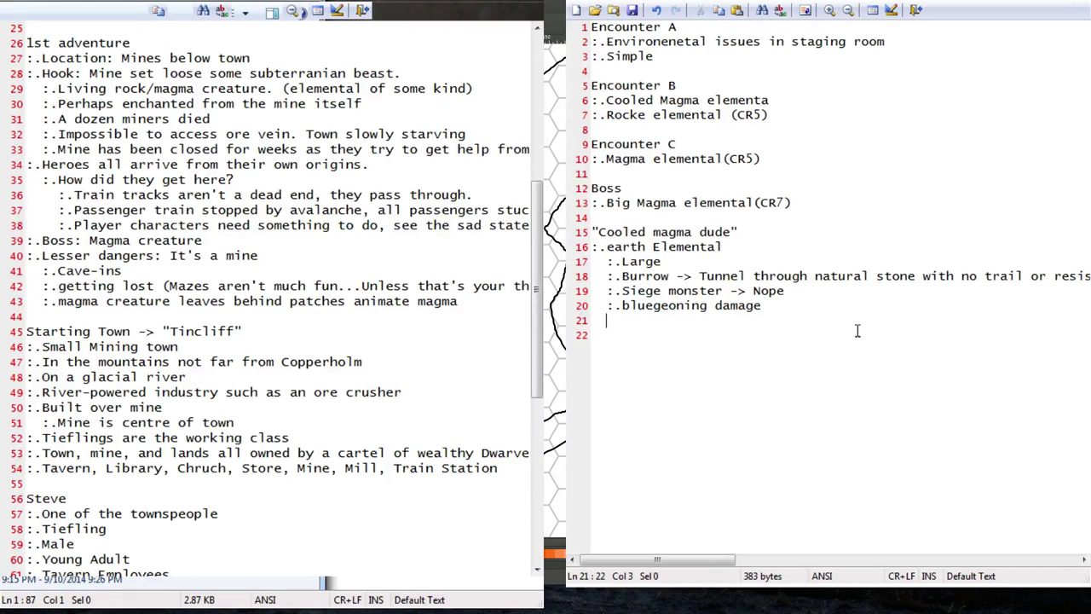
Start an unindented block headed "Magma elemental" with the line ":.Fusion of earth and fire".
key("BackSpace")
key("BackSpace")
key("Return")
type("Magma elemental")
key("Return")
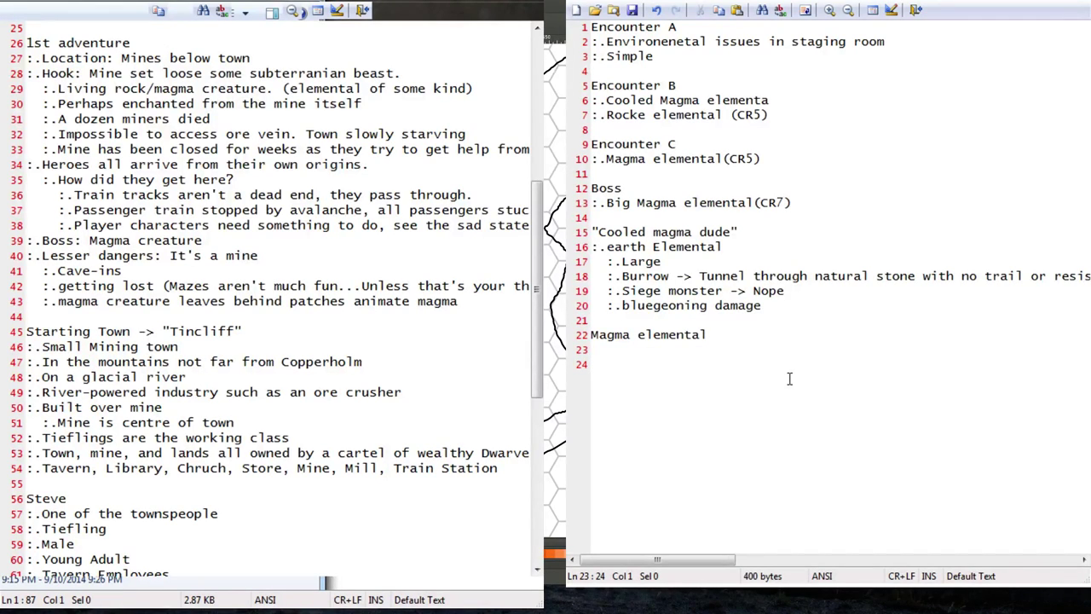
type(":.Fusion of earth and fire")
key("Return")
Add the lines ":.Not as strong as Earth elemental" and ":.Not as fast as fire elemental" under Magma elemental.
type(":.")
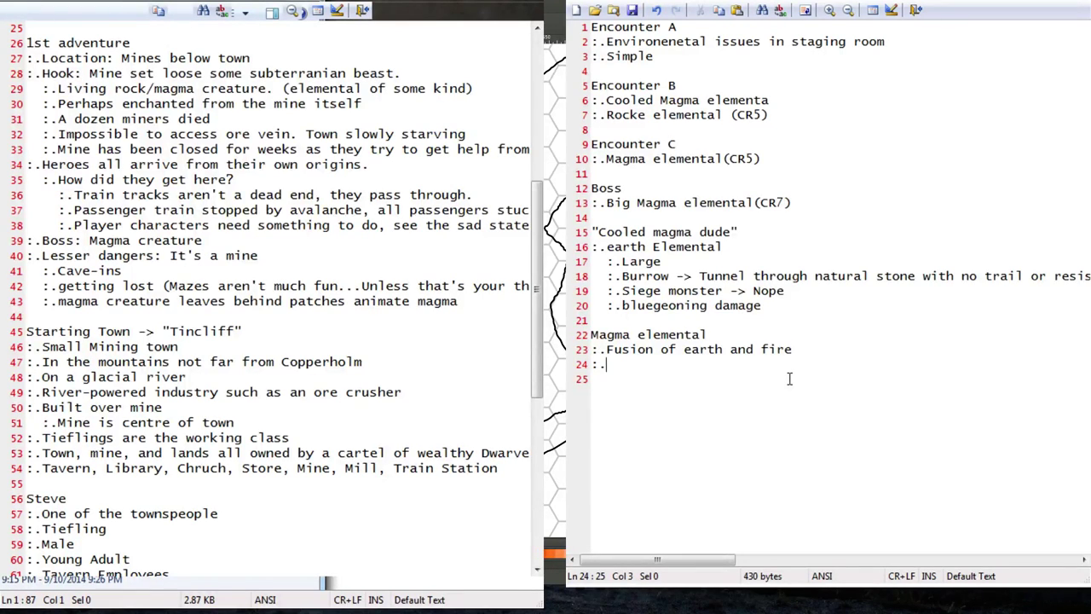
type("Not as strong as")
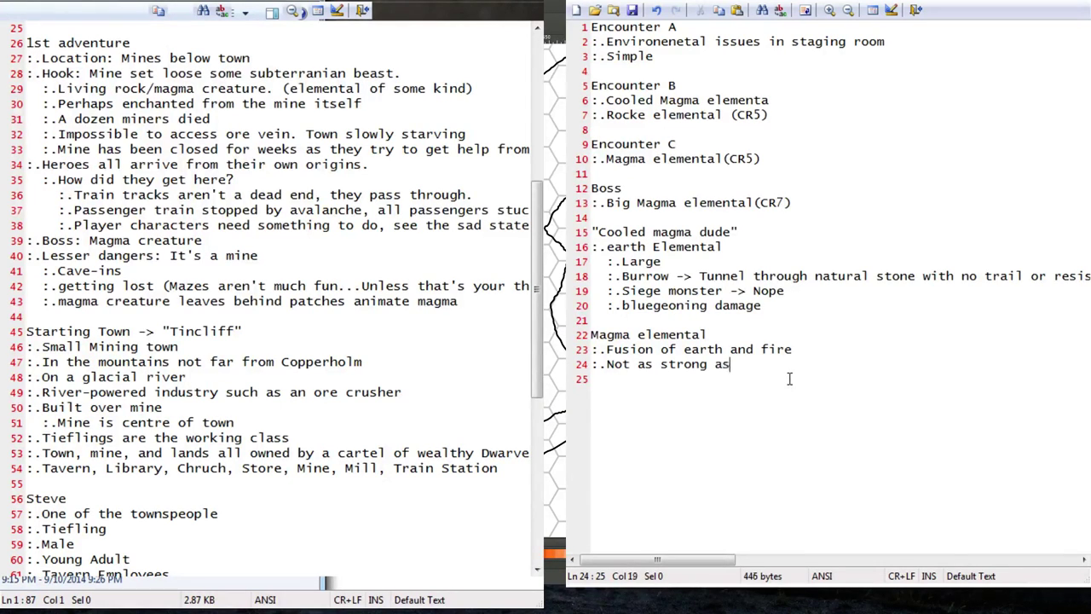
type(" Earth elemental")
key("Return")
type(":.")
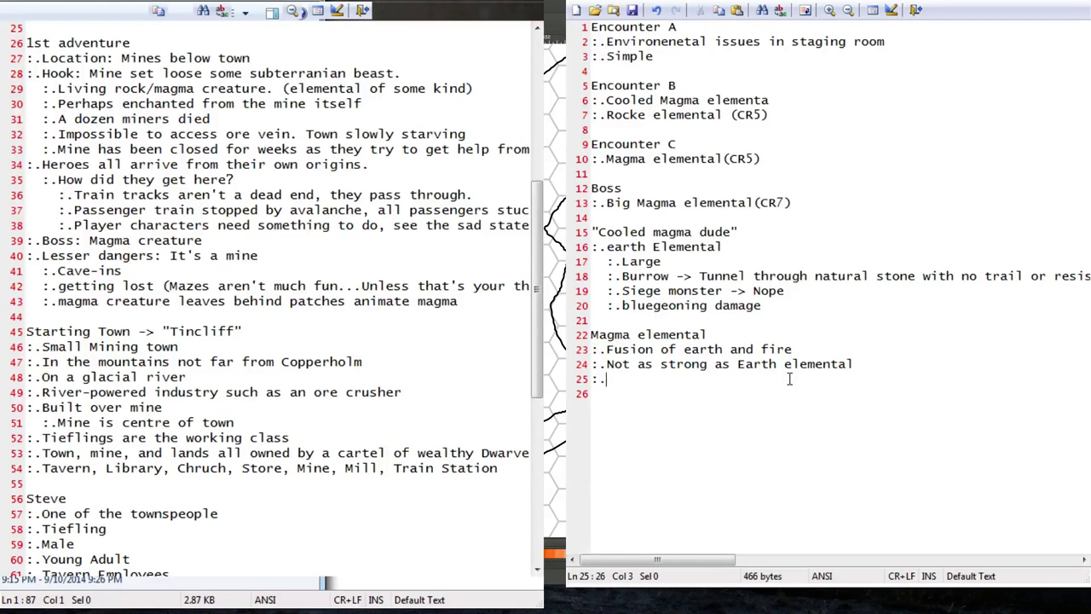
type("Not as fast as")
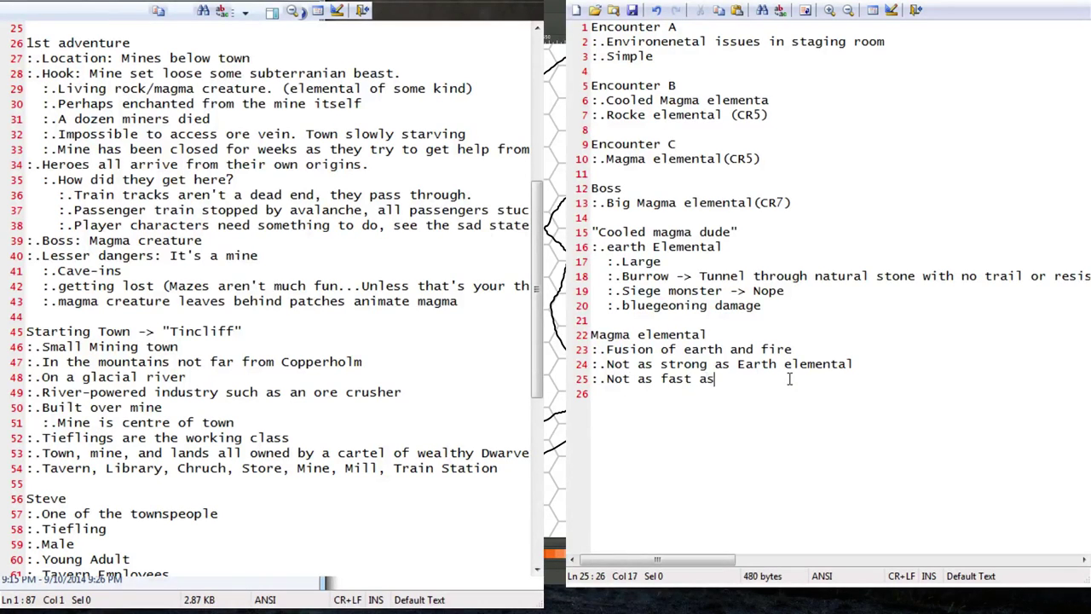
type(" fire elemental")
key("Return")
Add the line ":.As dangerous as both" at the end of the Magma elemental block.
type(":.")
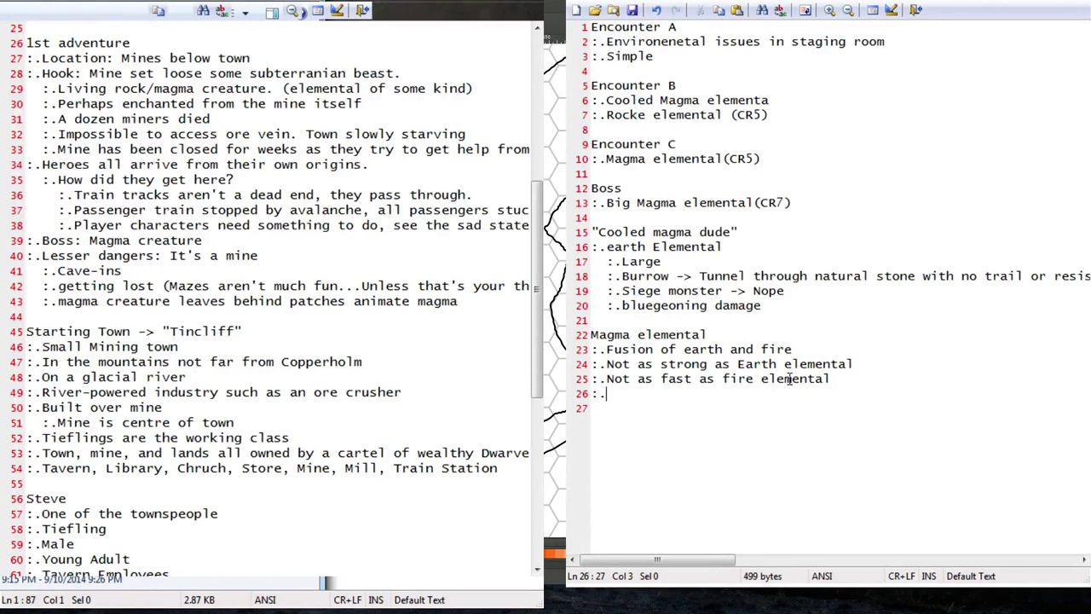
type("As danger")
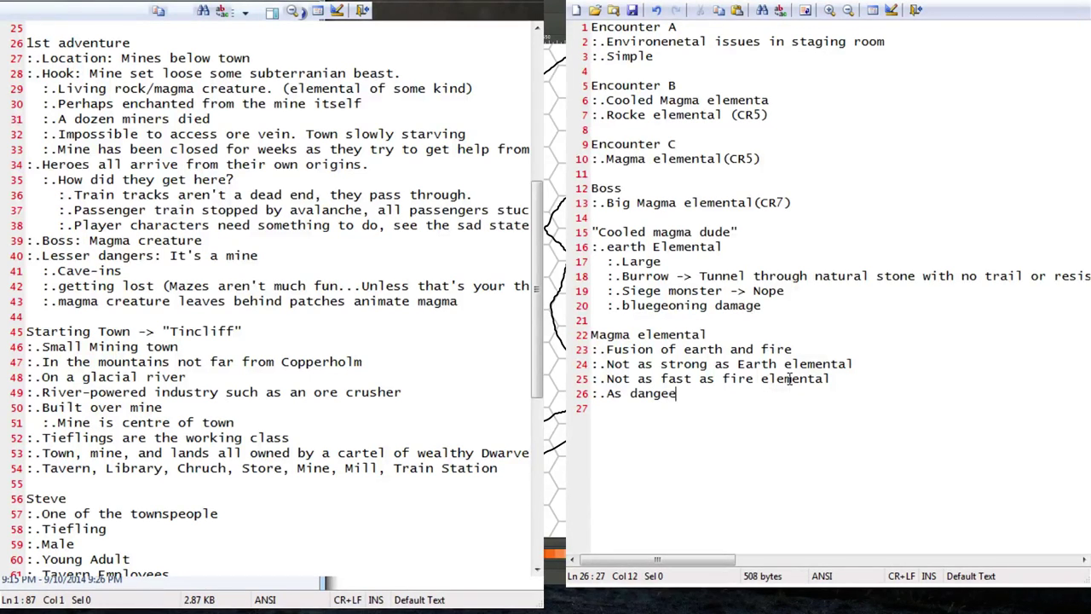
type("ous as both")
key("Return")
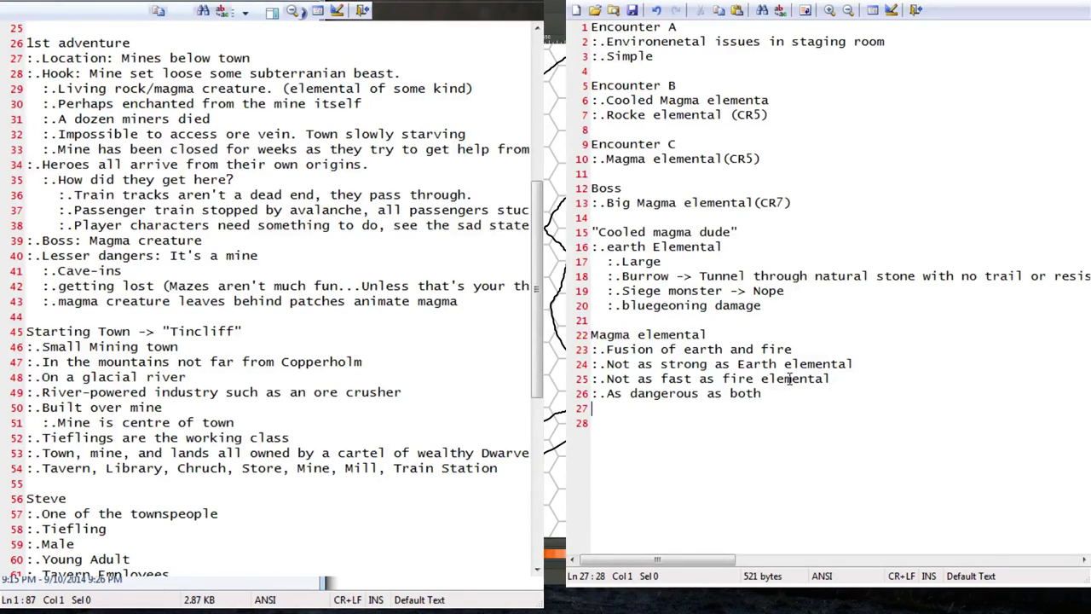
Add the lines ":.Darkvision -> Nope" and ":.Glows" to the end of the Magma elemental block.
type(":.Darkvision")
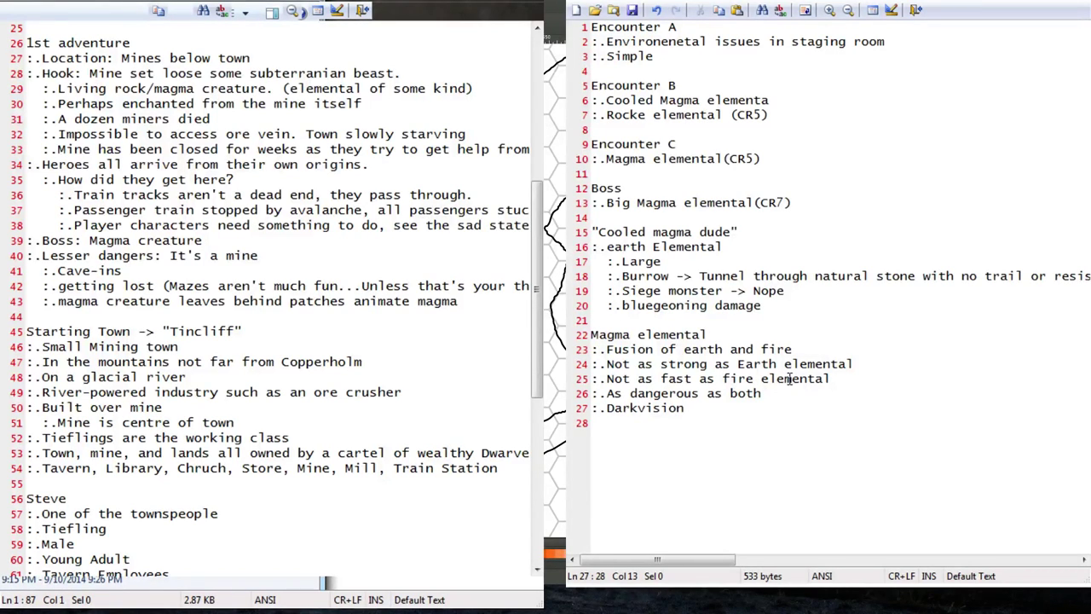
left_click(607, 413, "shift")
key("Delete")
type("Darkvision -> Nope")
key("Return")
type(":.Glows")
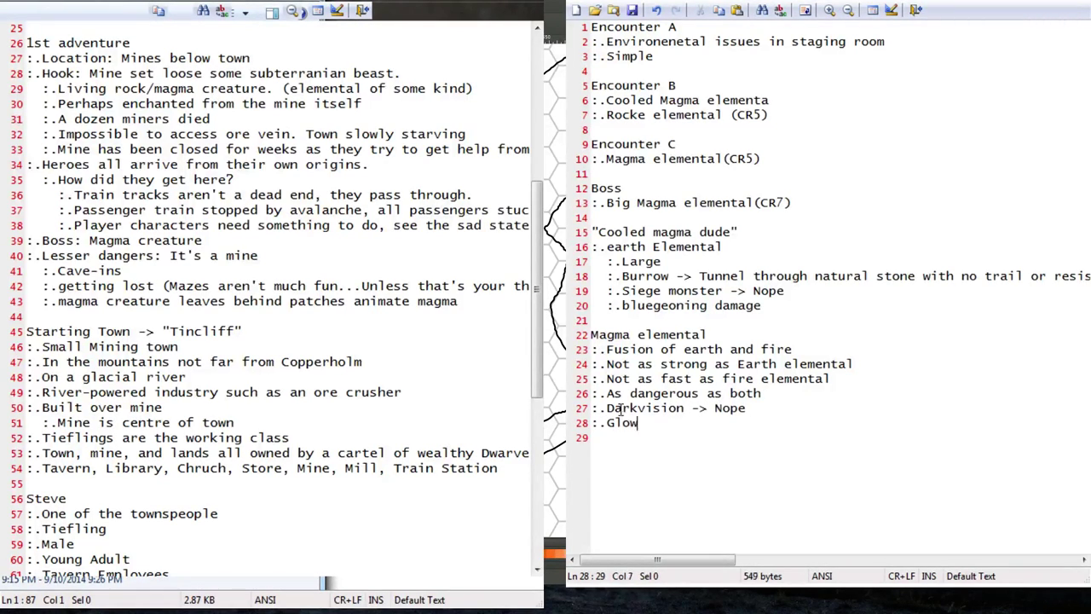
Add the lines ":.Fire form" and ":.Weakness to water" below the Glows line.
key("Return")
type(":.Fire form")
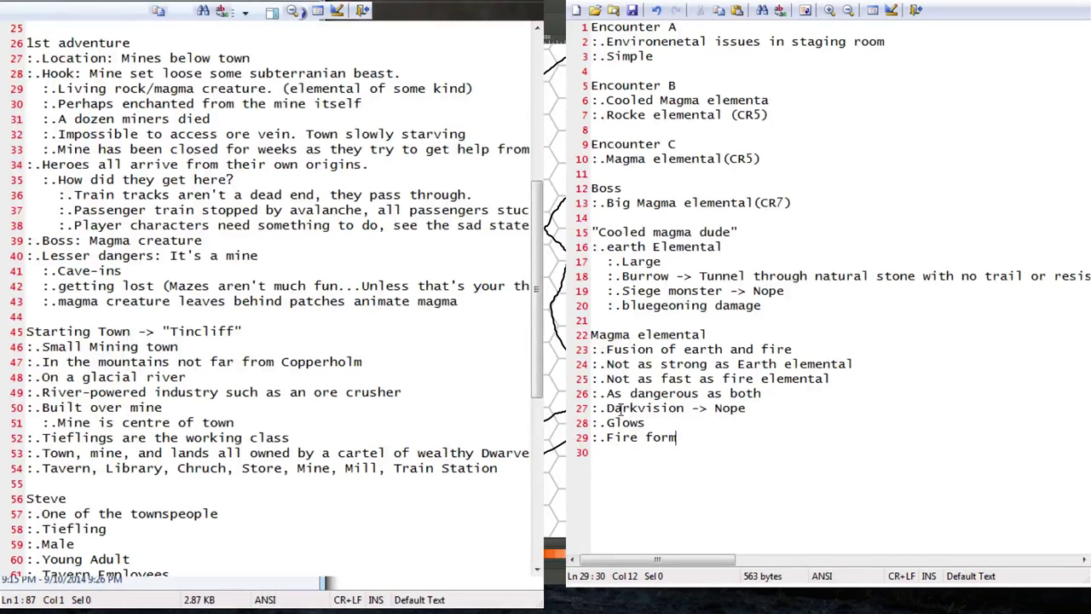
key("Return")
type(":.Weakness to water")
key("Return")
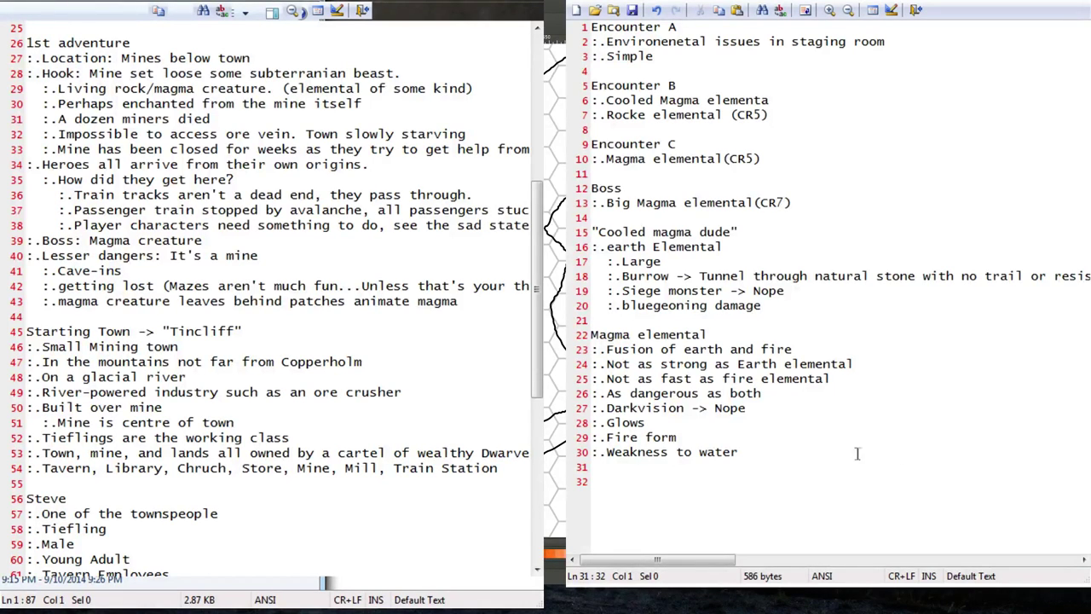
Extend the "Weakness to water" line with "-> cools, hardens, takes damage".
left_click(812, 452)
type("-> cools, hardens, ")
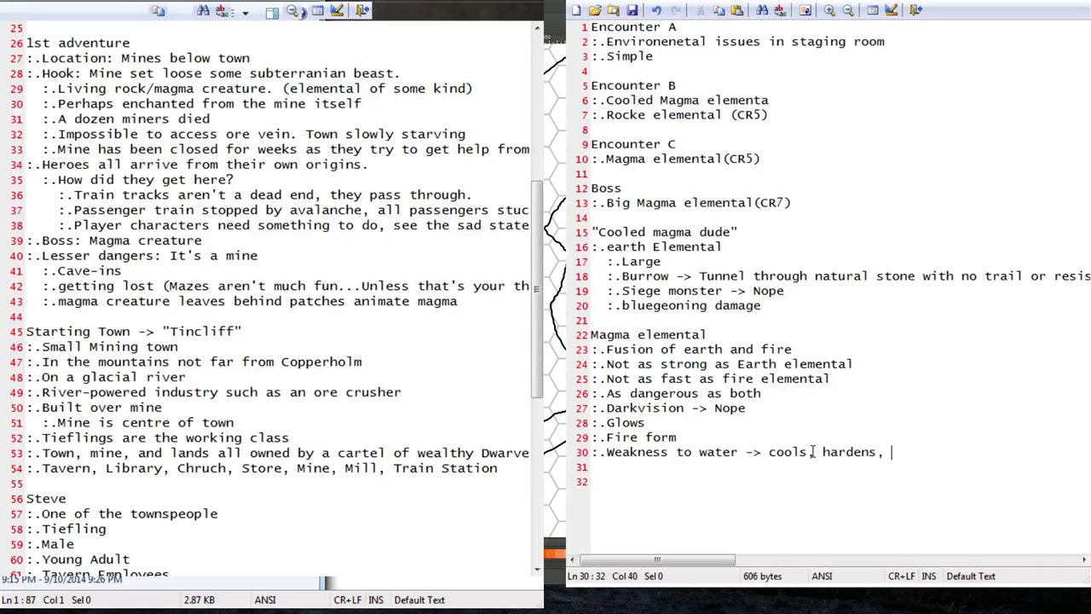
type("takes damage")
key("Return")
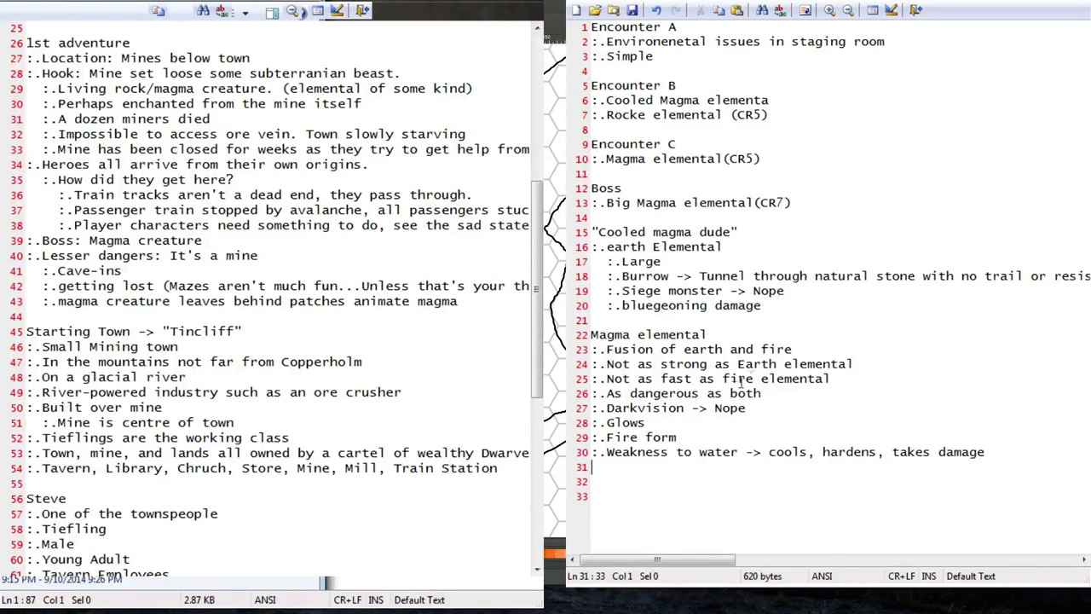
Insert the unindented line ":.Magma elemental + slow" below the bluegeoning damage line, leaving blank lines before the Magma elemental block.
left_click(729, 322)
key("Return")
key("Return")
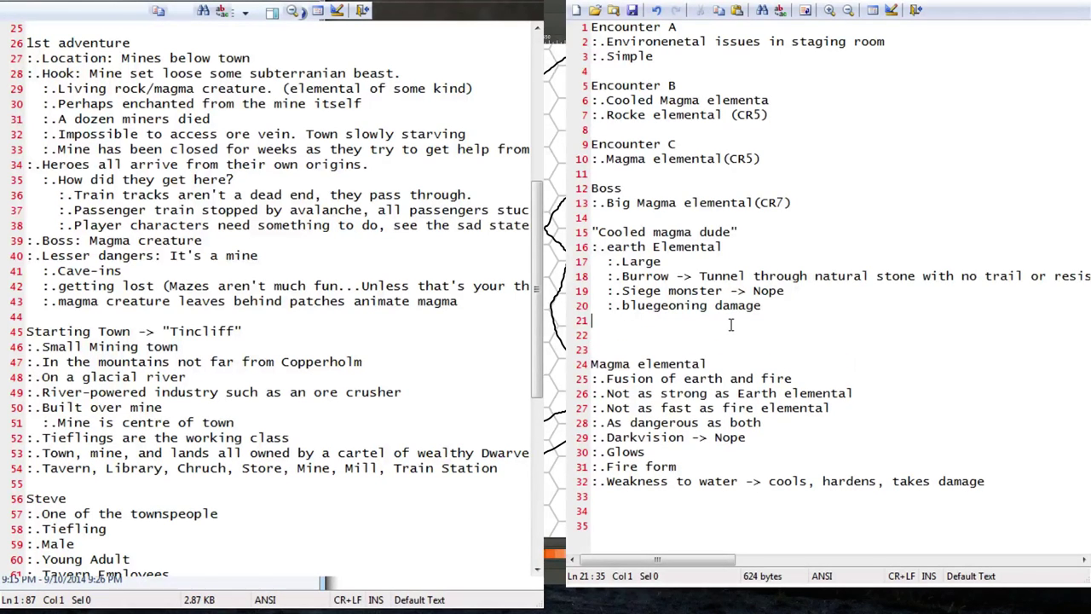
type(":.Magma e")
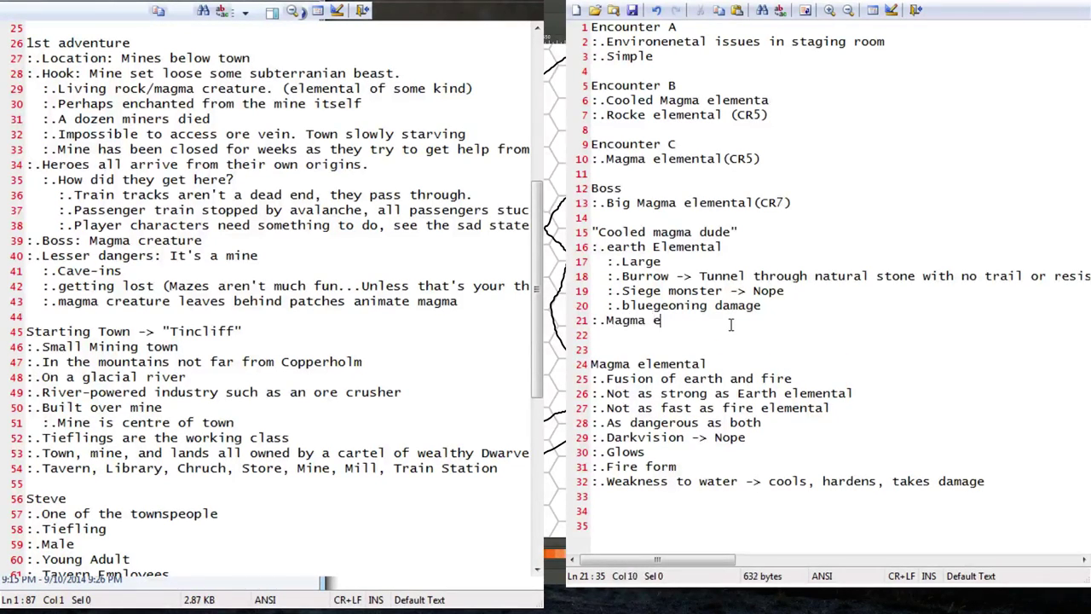
type("lemental + slow")
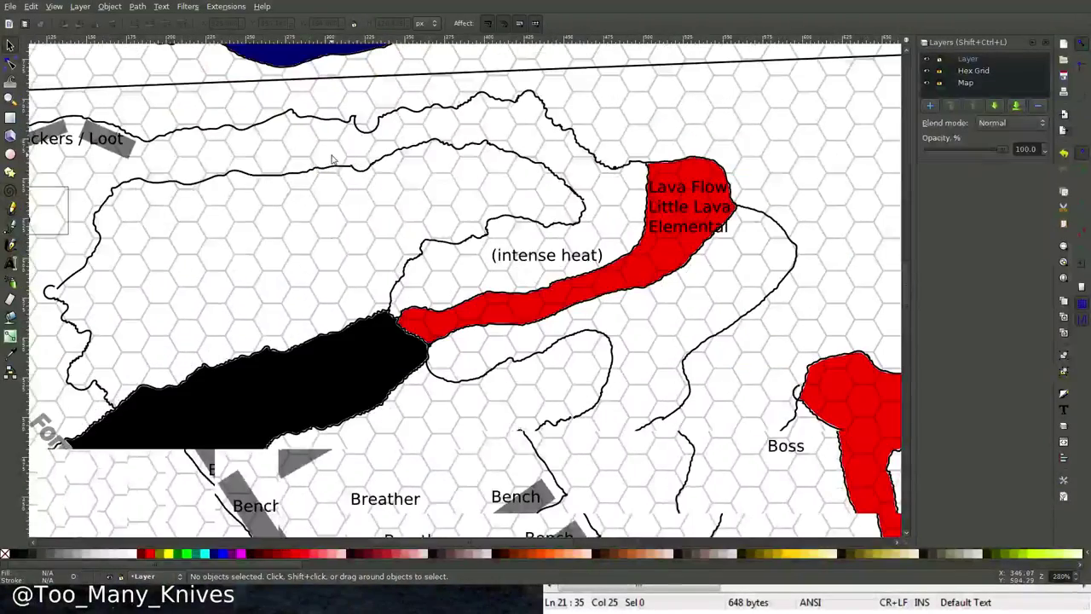
Check the mine map, then delete the "earth Elemental" line and its indented details under "Cooled magma dude".
scroll(333, 158, "up", 10)
scroll(479, 330, "down", 1)
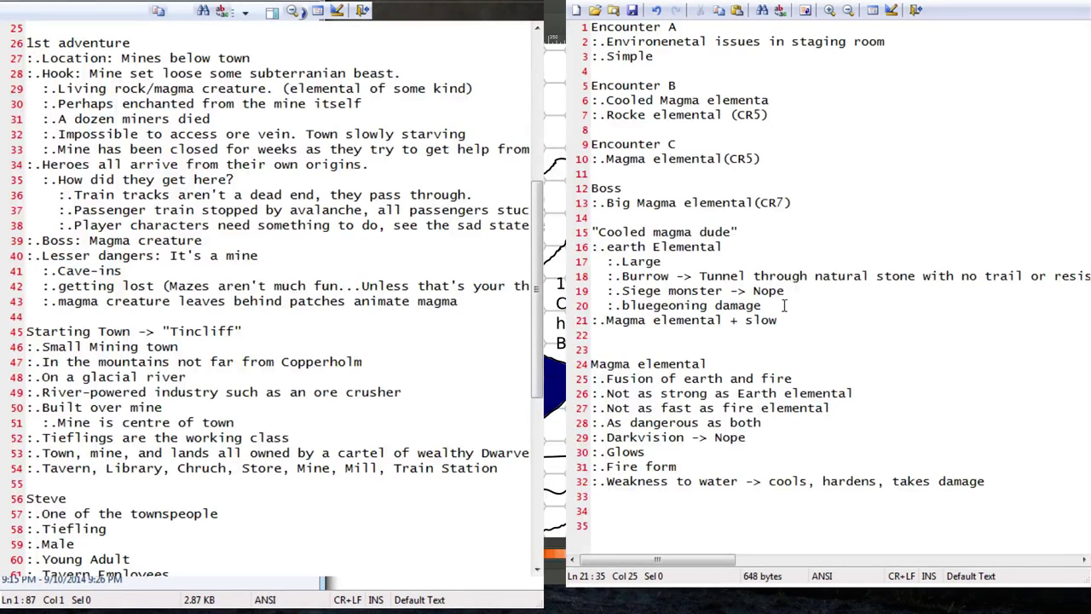
left_click_drag(762, 305, 760, 227)
key("Delete")
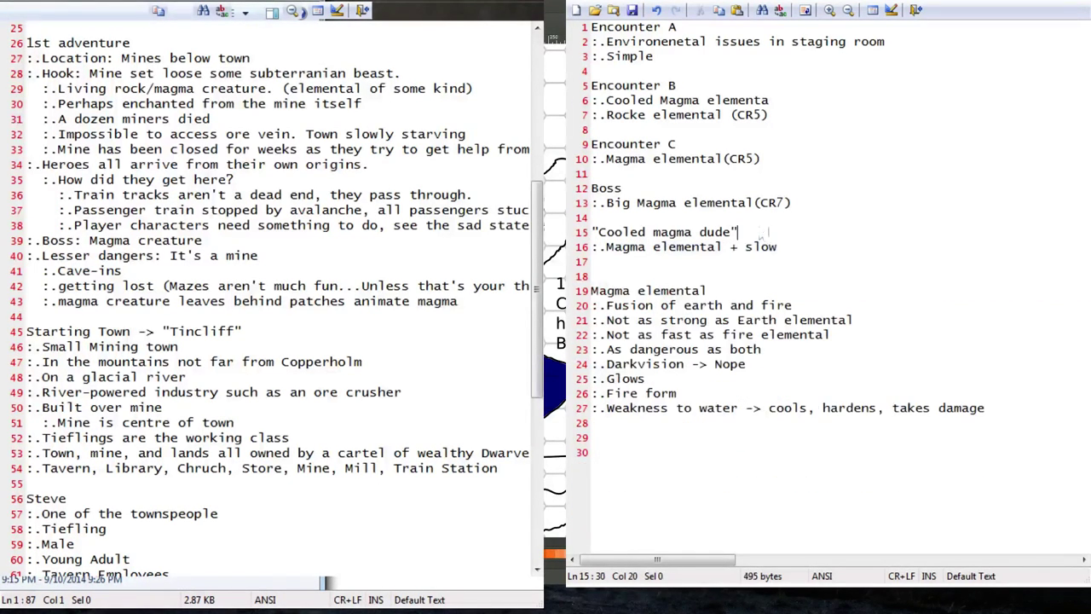
Extend the Glows line of the Magma elemental block with "-> Lgihts 30' + 30'".
left_click(816, 441)
left_click(675, 383)
type("-> Lgiht")
type("s 3o")
type("'")
key("BackSpace")
key("BackSpace")
type("0' + 3")
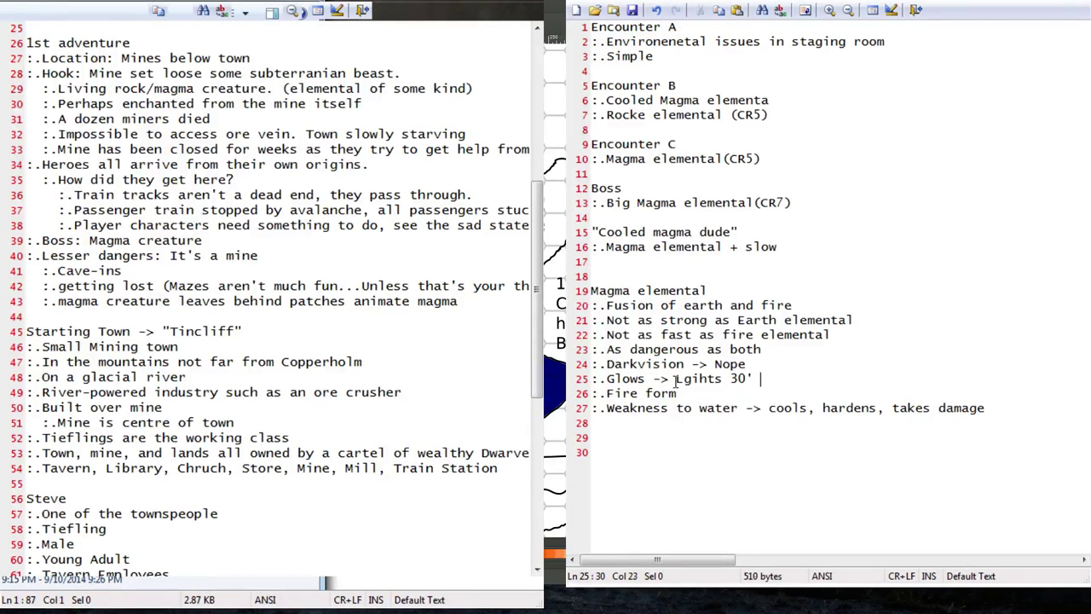
type("0'")
key("Down")
key("Down")
Correct the misspelled word in the Glows line to "Lights".
left_click(676, 379)
left_click_drag(693, 378, 685, 378)
type("i")
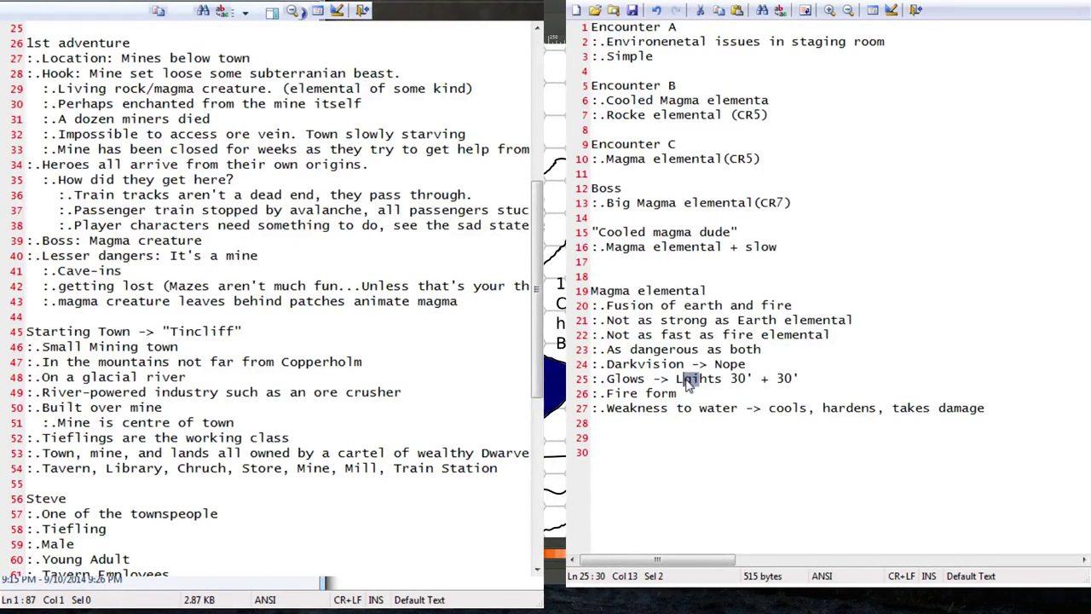
key("Delete")
type("g")
Start a stat block at the end of the notes headed "Magma Elemental" with the line "Large elemental, natural".
left_click(866, 476)
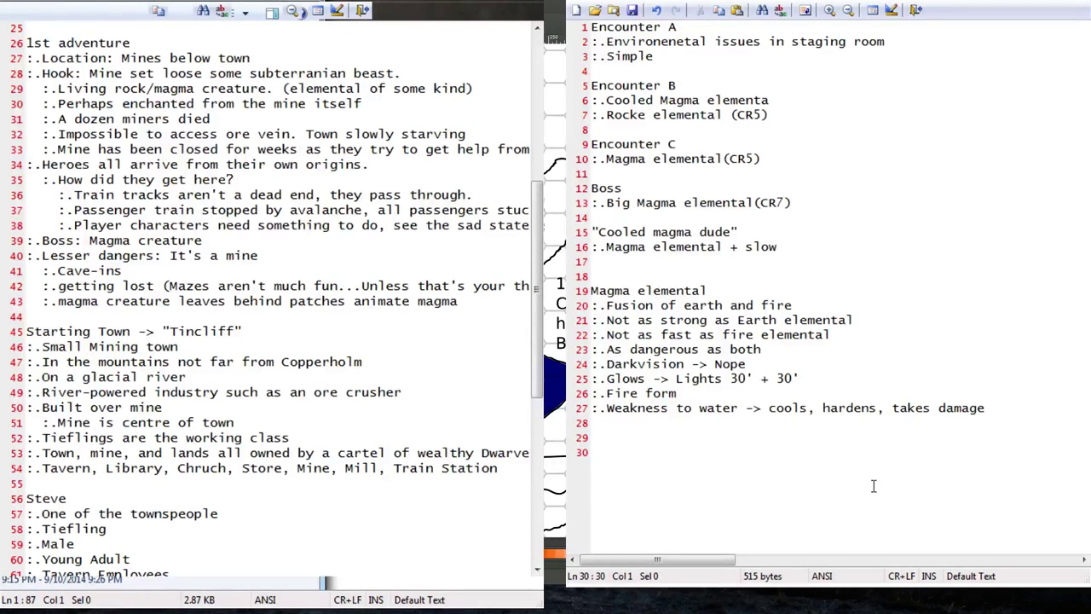
key("BackSpace")
key("BackSpace")
key("Return")
type("Magma Elemental")
key("Return")
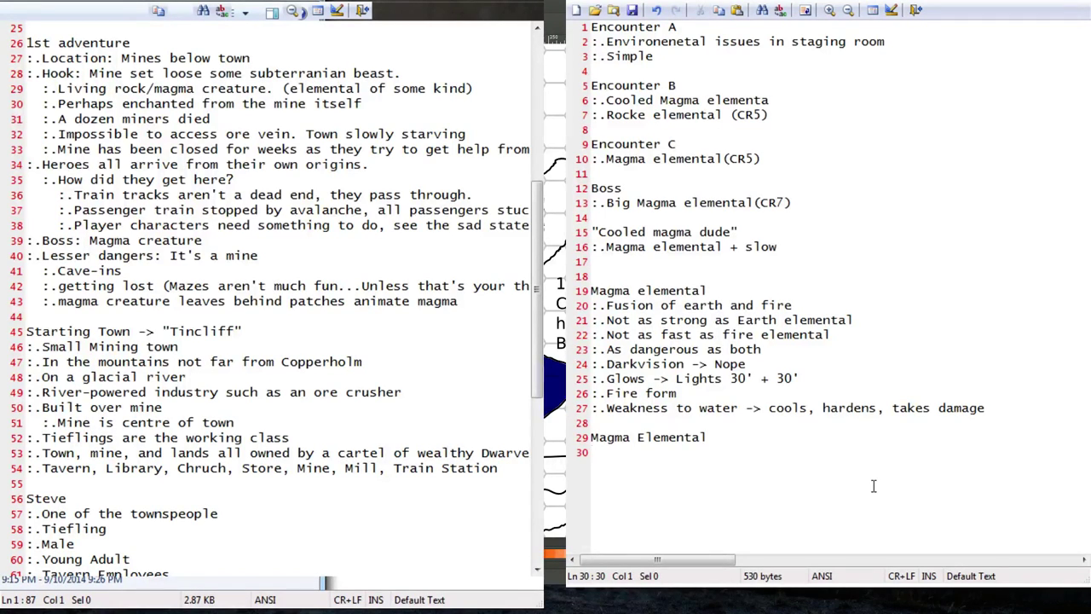
type("Large elemental, natural")
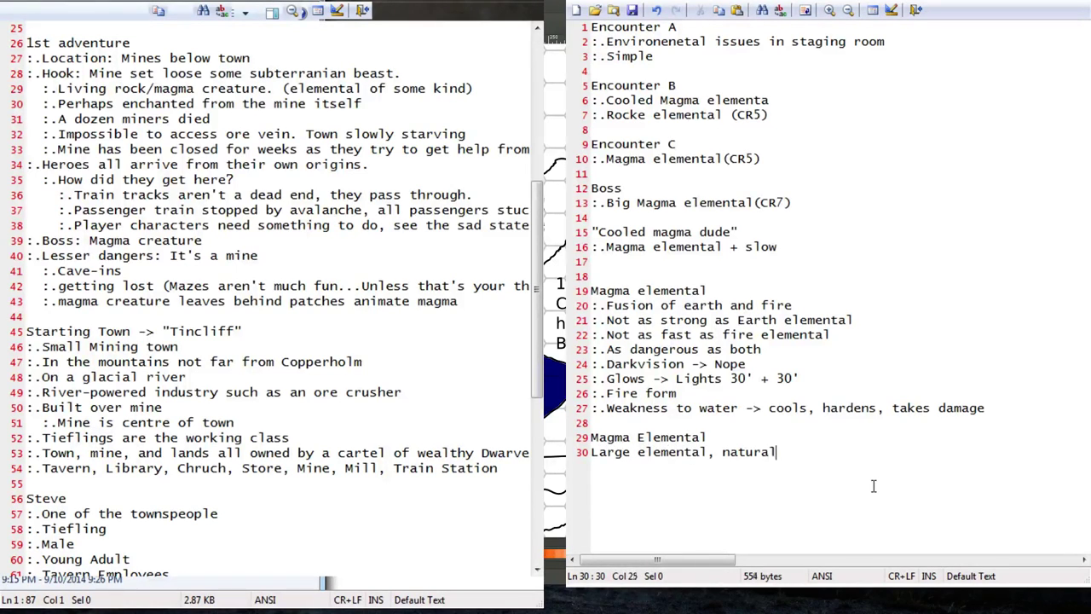
Add the lines "AC 15" and "HP 12d10 + CON" to the Magma Elemental stat block.
key("Return")
type("AC 15")
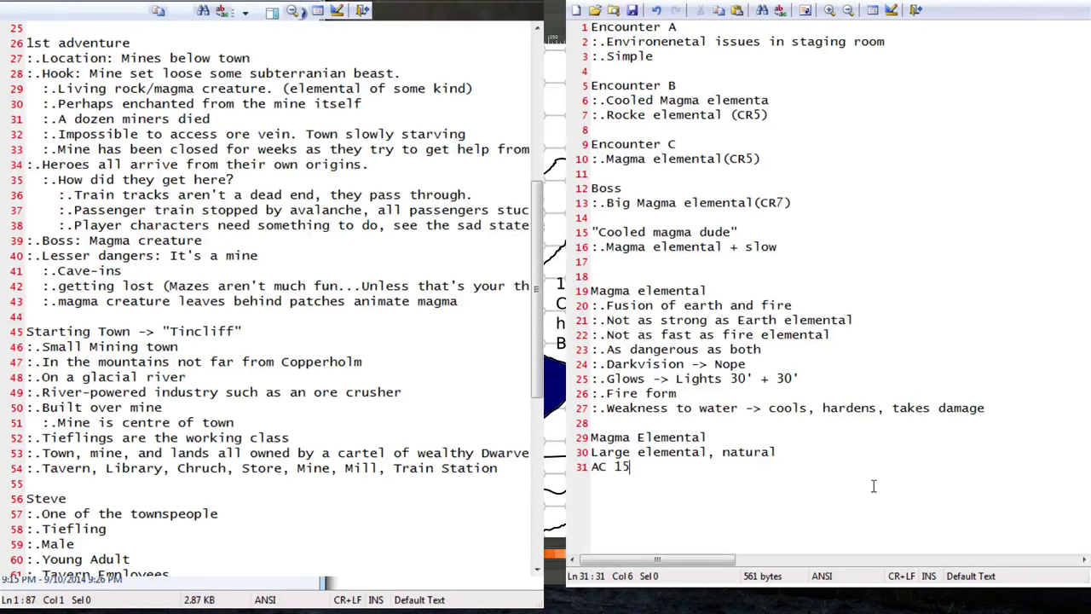
key("Return")
type("HP")
type("12d10 ")
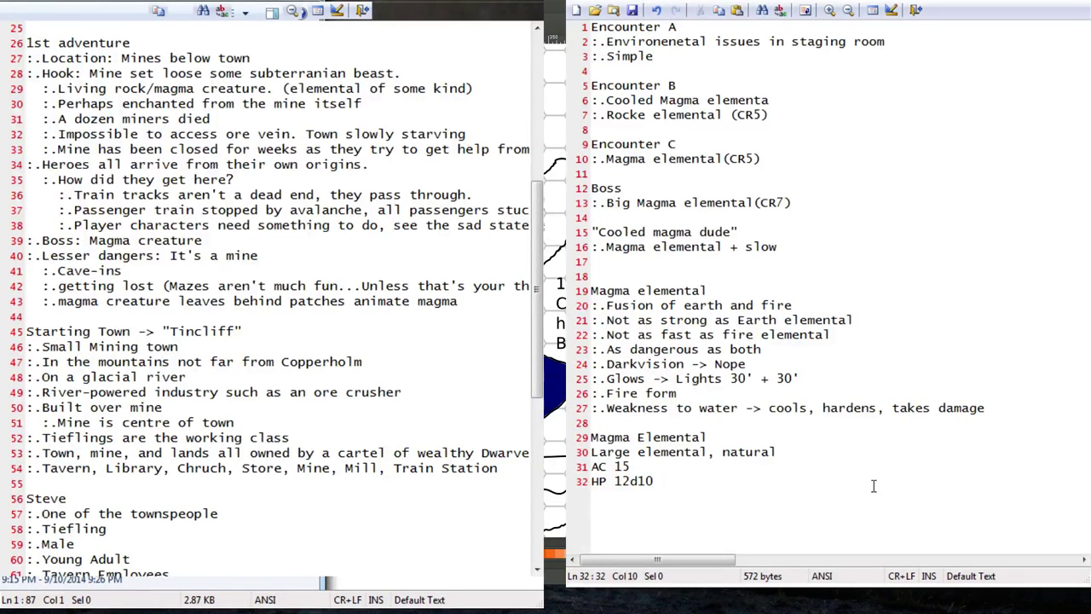
type("+ CON")
key("Return")
Add the line "Speed 30' Burrow 30' + Earth Glide" below the HP line.
type("Spee")
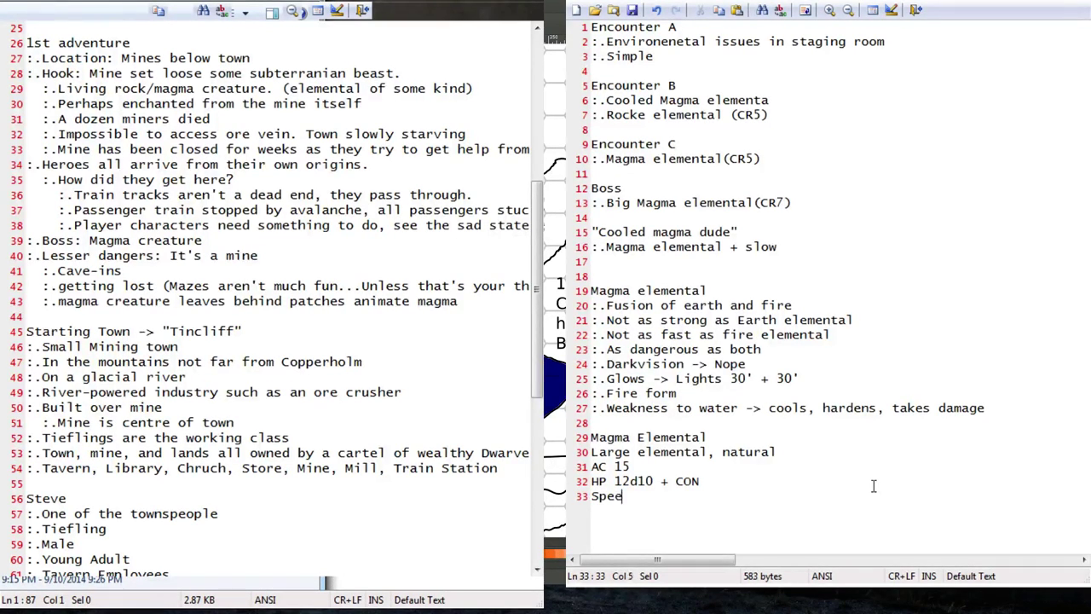
type("d 30' B")
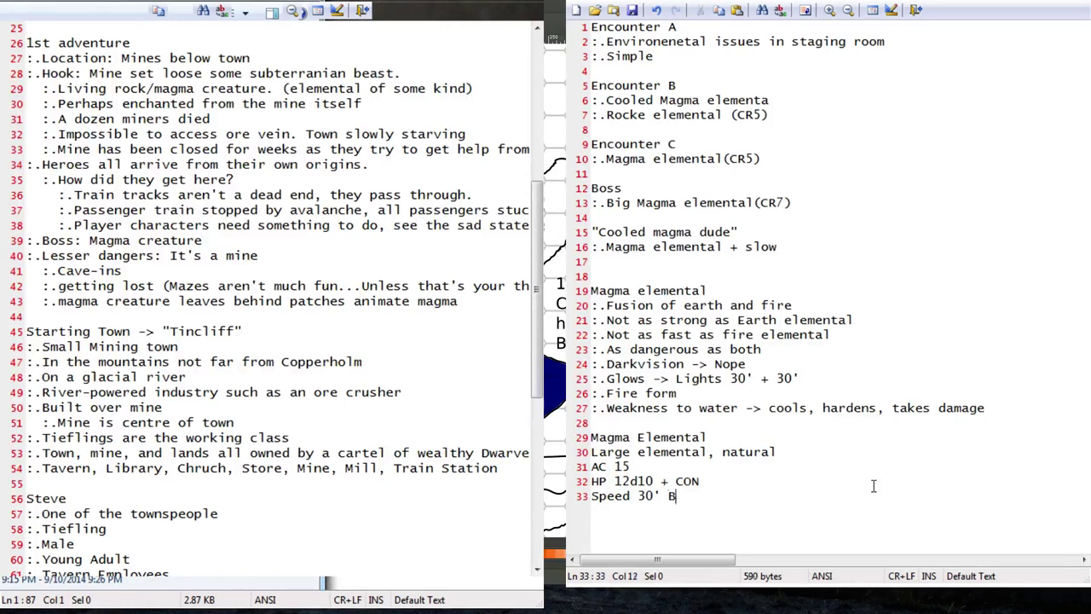
type("urrow 30'")
key("Return")
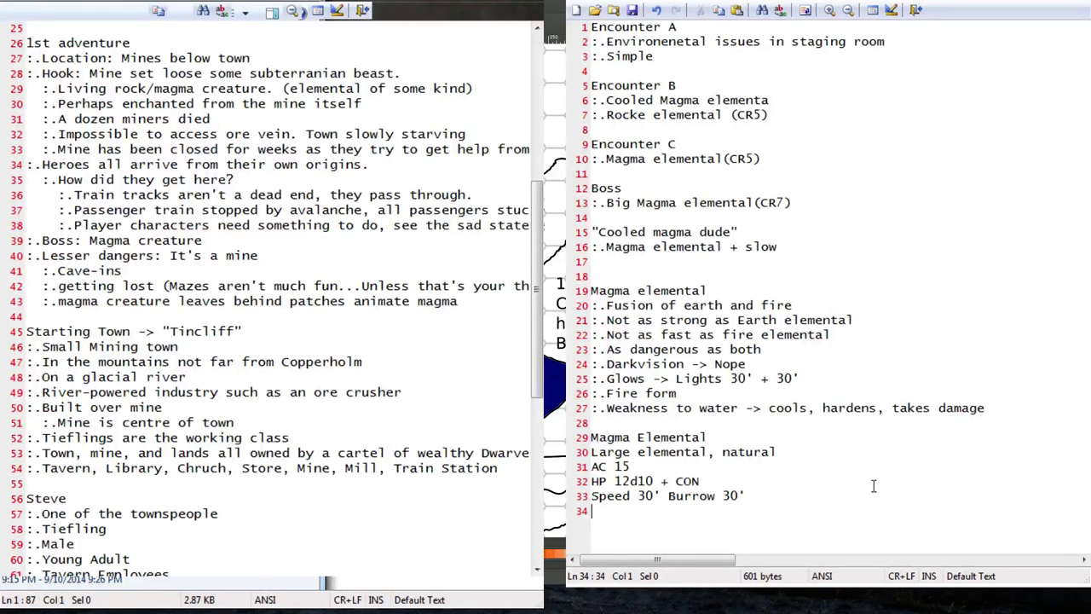
left_click(788, 503)
type("+ Earth Glide")
key("Down")
Enter the ability scores line "STR 20(+5) DEX 8(-1) CON 18 (+4) INT 5 (-3) WIS 10 (0) CHA 5 (-3)".
type("STR 20")
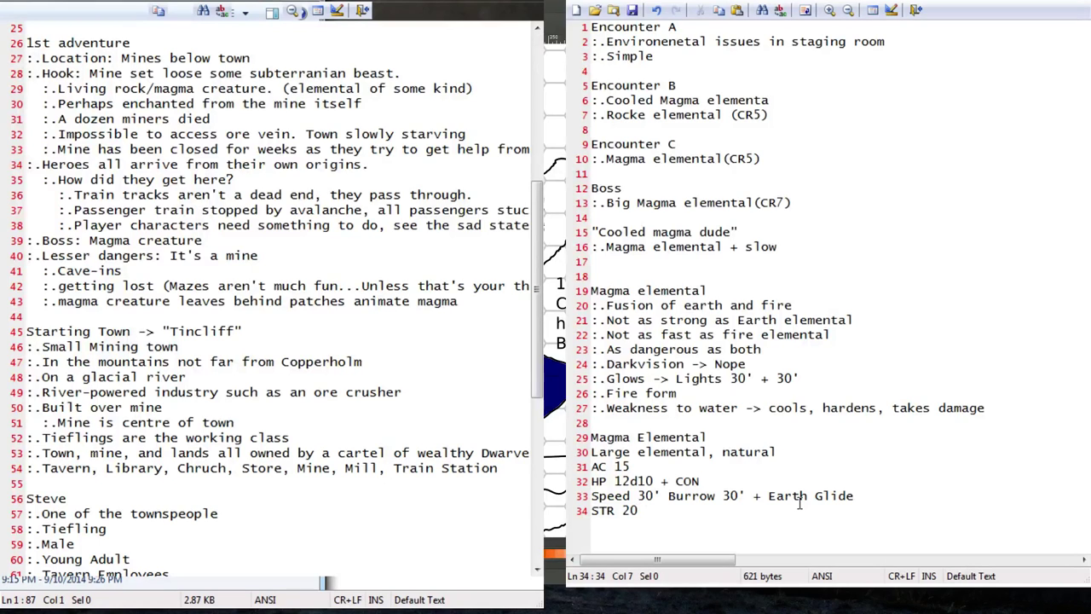
type("(+5) DEX")
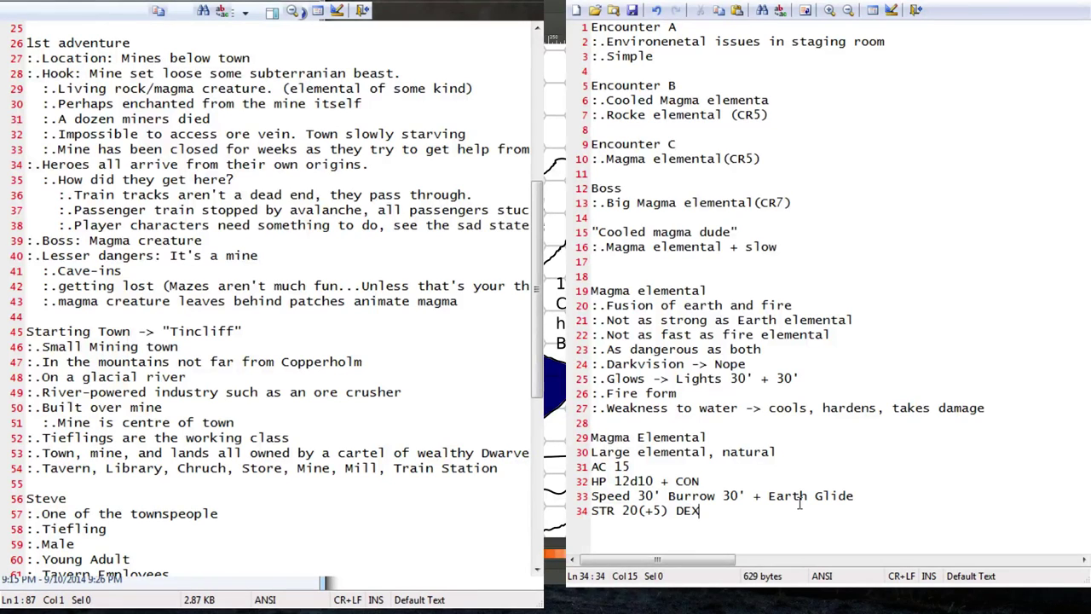
type("(")
key("BackSpace")
type("8(-1)")
type("CON 18 (+4) INT ")
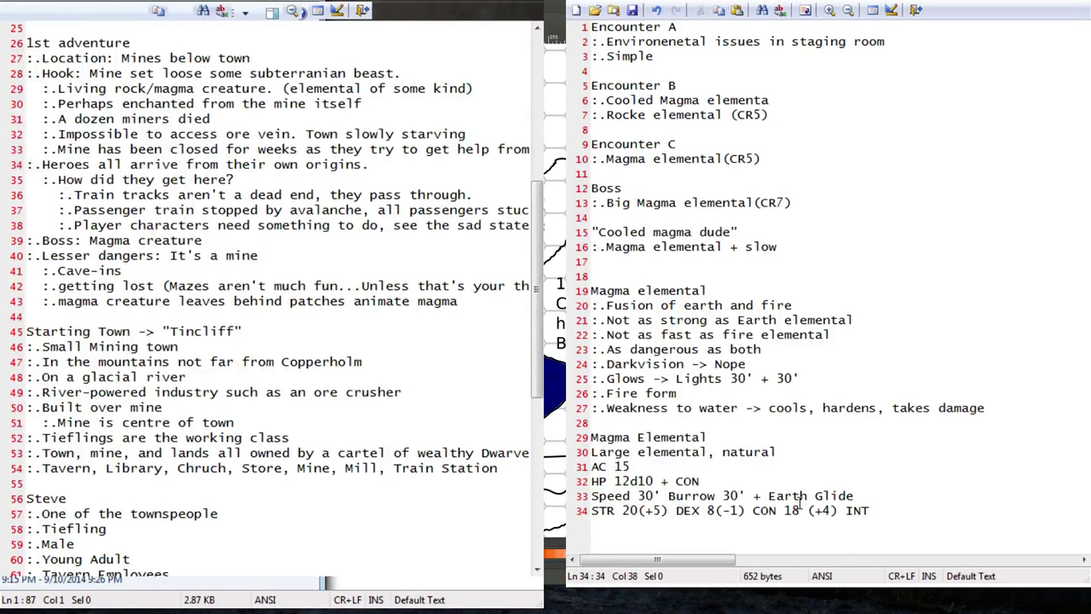
type("5 (-3) WIS 10 (0) ")
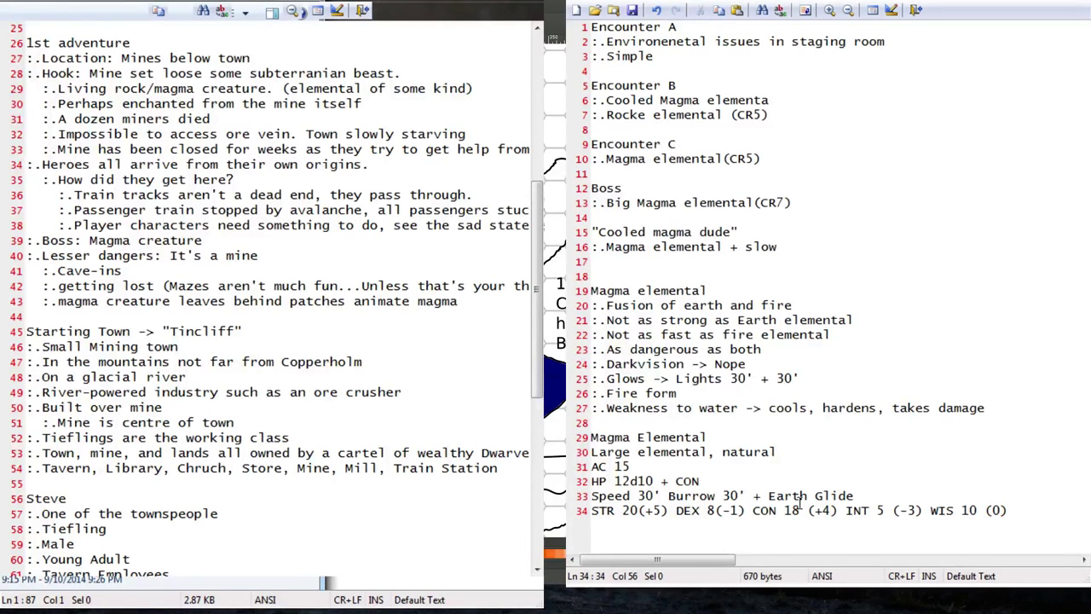
type("CHA 5 (-3)")
key("Return")
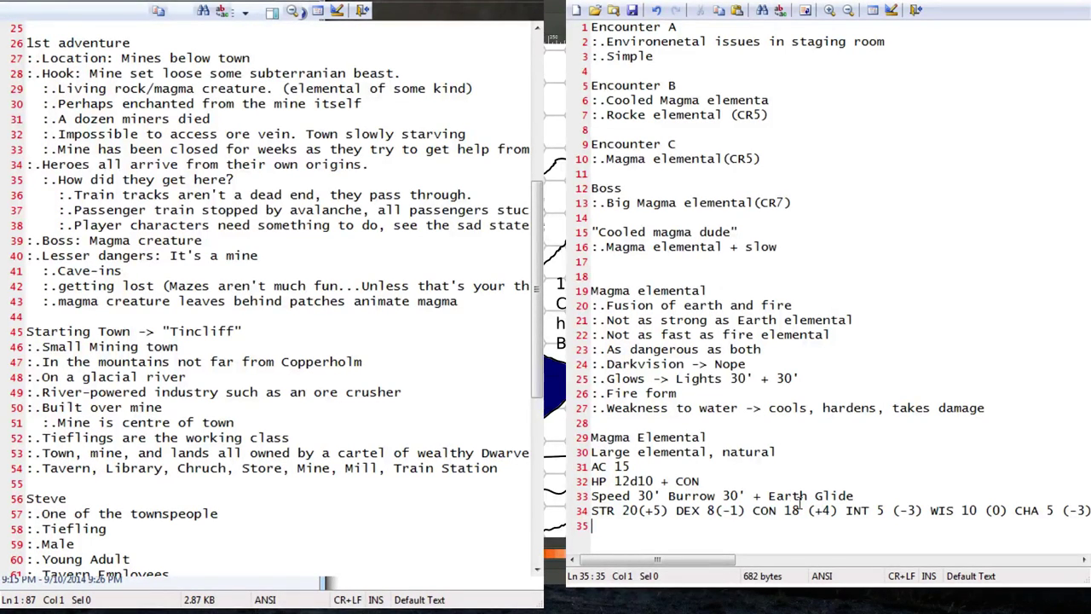
Change the burrow speed to 40' and append "+ Swim in magma" to the Speed line.
left_click(729, 496)
key("shift+Left")
type("4")
left_click(887, 493)
type("+ Swim in ma")
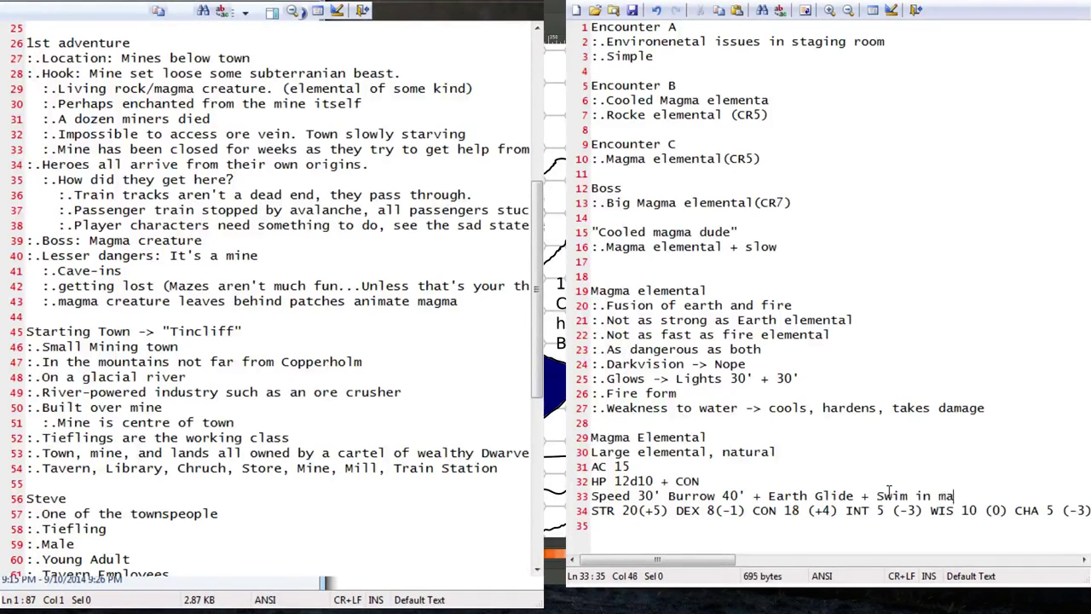
type("gma")
Add a "---" separator line below the ability scores.
key("Down")
key("Down")
type("-----")
key("BackSpace")
key("BackSpace")
key("BackSpace")
key("BackSpace")
key("BackSpace")
type("---")
key("Return")
Add the lines "Resistances: B, P, S from nonmagic weapons" and "Immune to fire, poison" below the separator.
type("Resistances:")
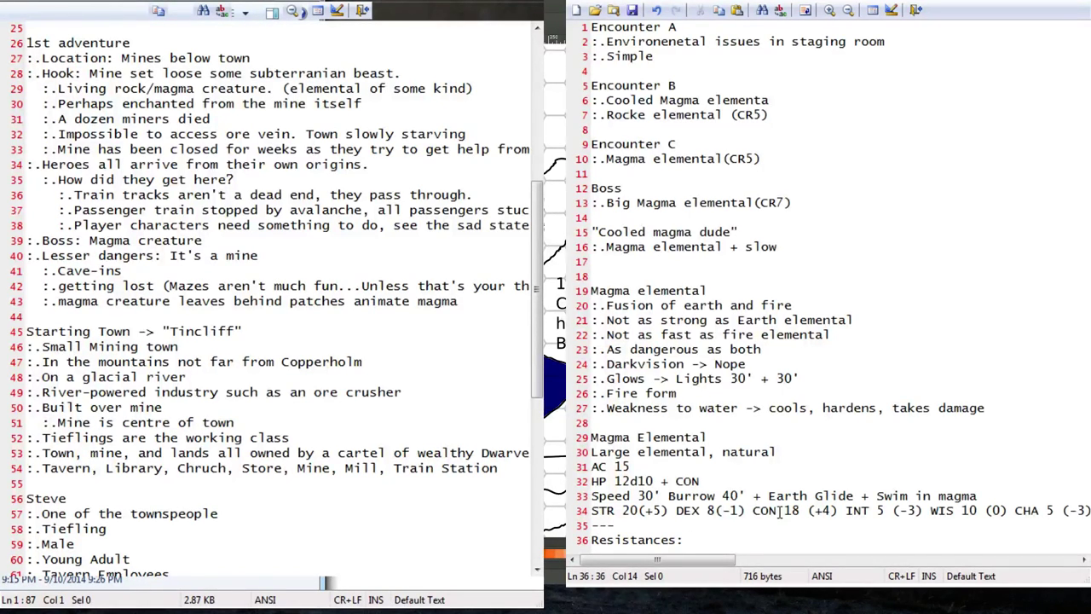
type("B, P, ")
type("S,")
key("BackSpace")
key("BackSpace")
type("from n")
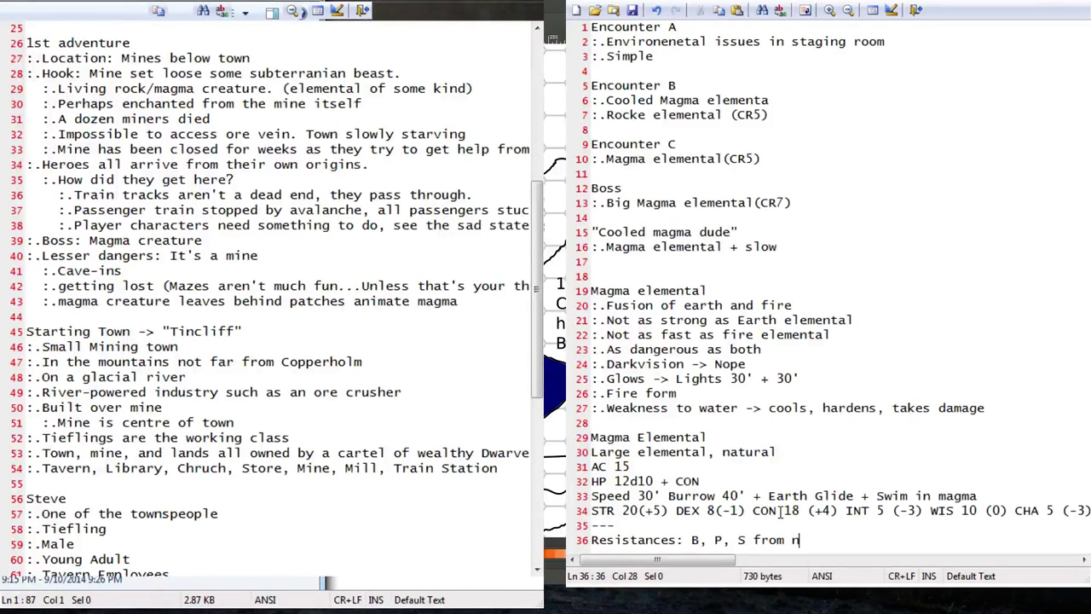
type("onmagic weapons")
key("Return")
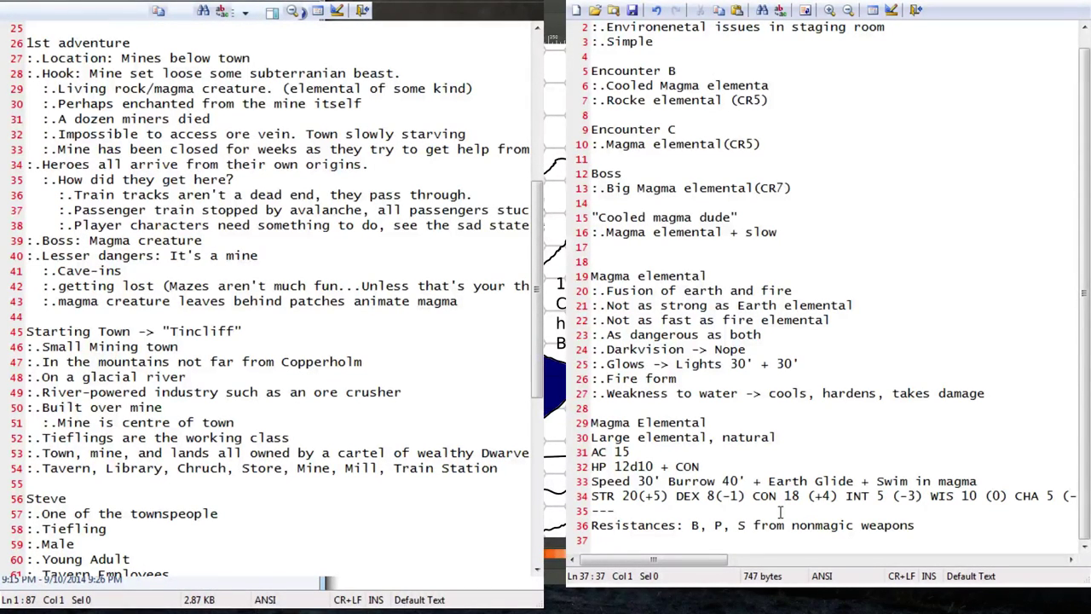
type("Immune to fire, poison")
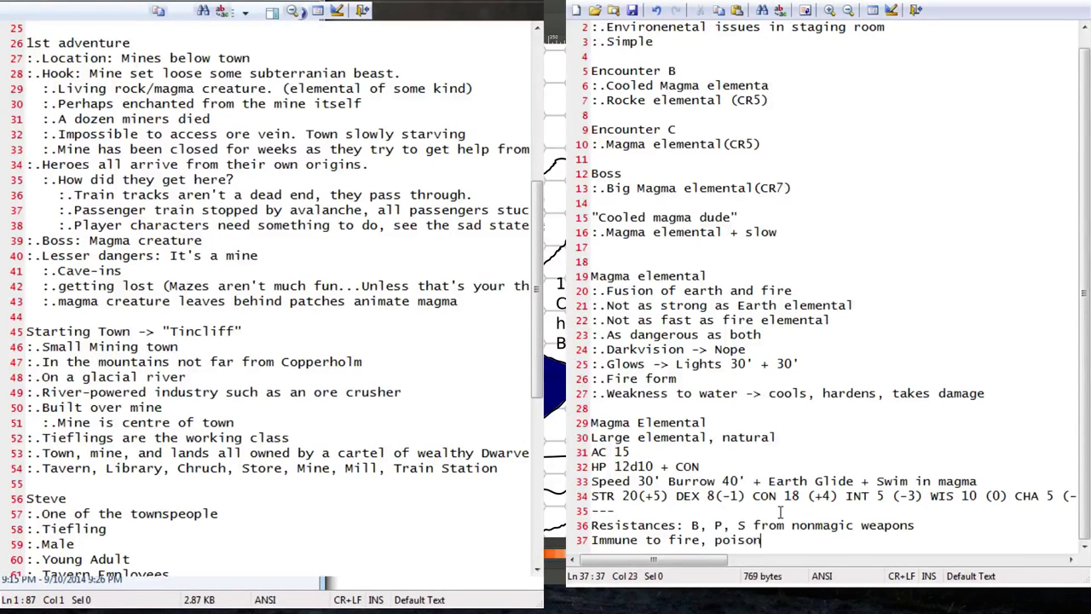
key("Return")
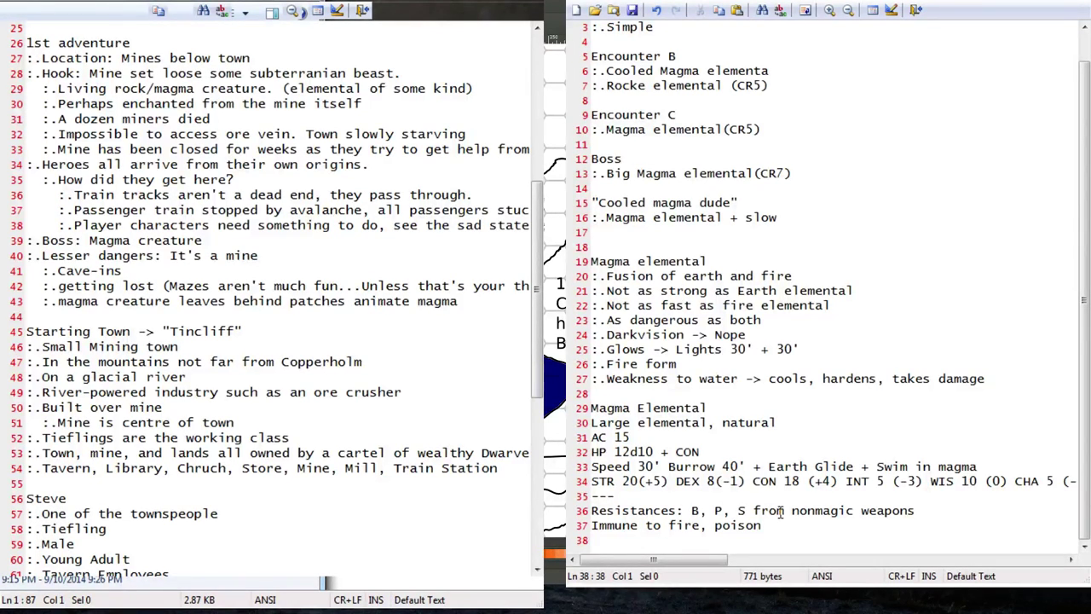
Add the condition immunity line "Immune to exhaustion, grapple, paralysis, petrification, retstaint, unconscious" to the Magma Elemental stat block.
type("Immune to ")
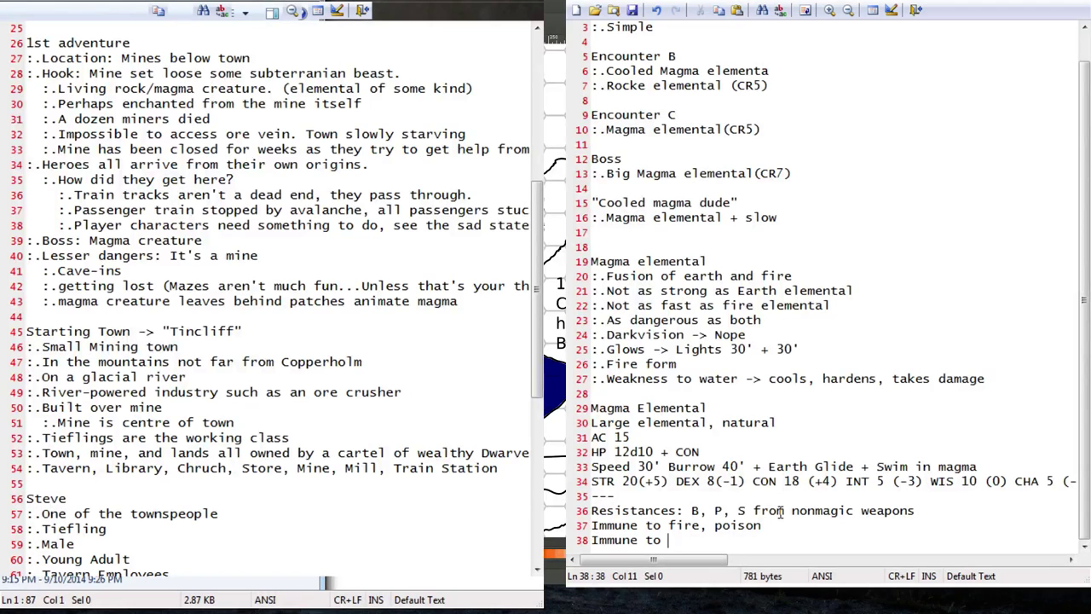
type("exhaustion, grapple, ")
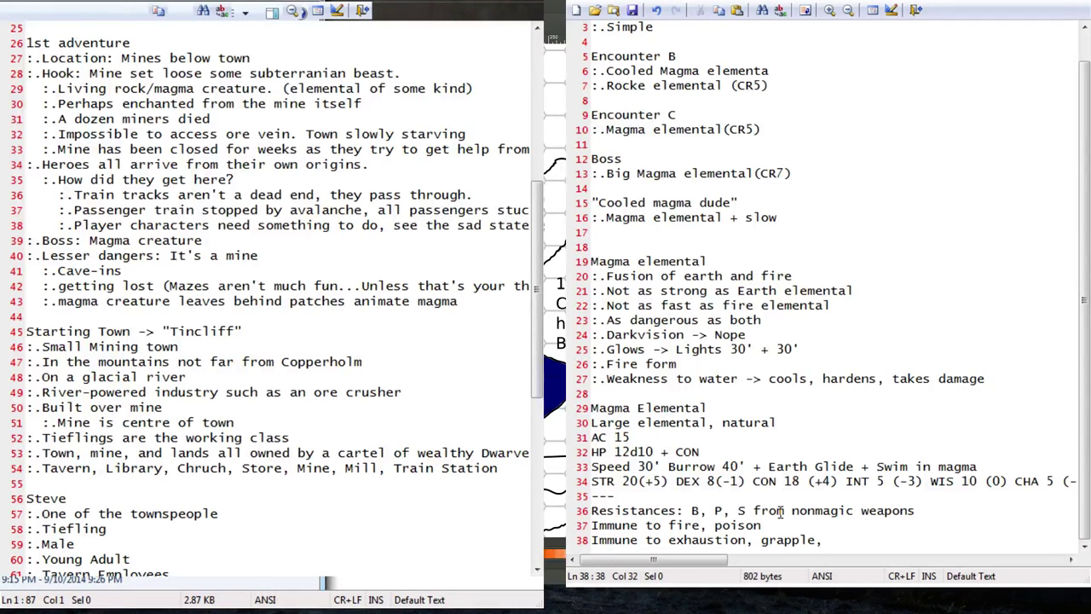
type("pal")
key("BackSpace")
type("ralysis, petrification,")
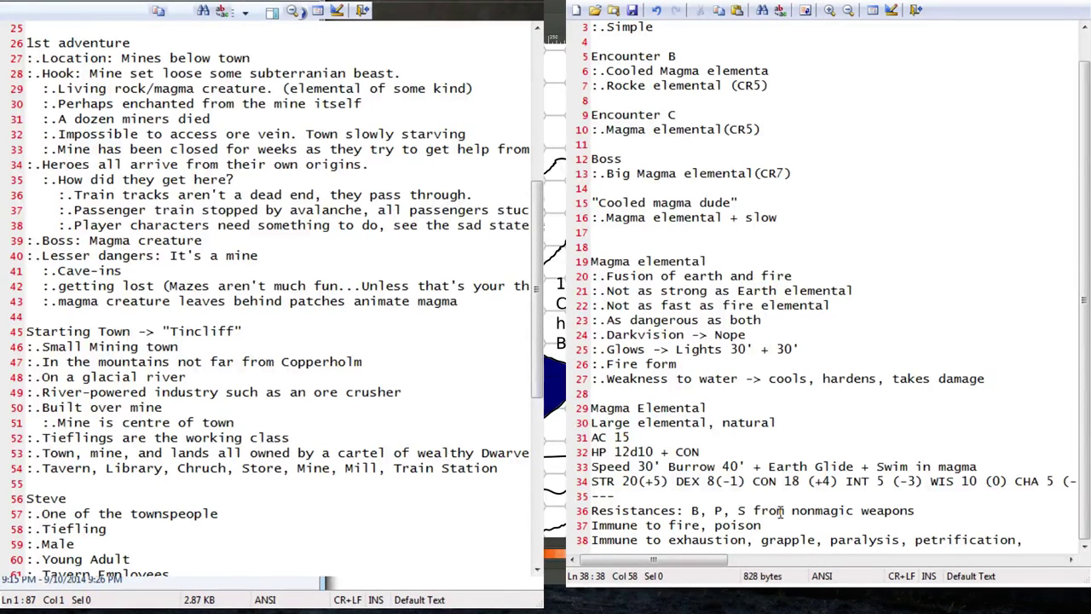
type(" retstaint, ")
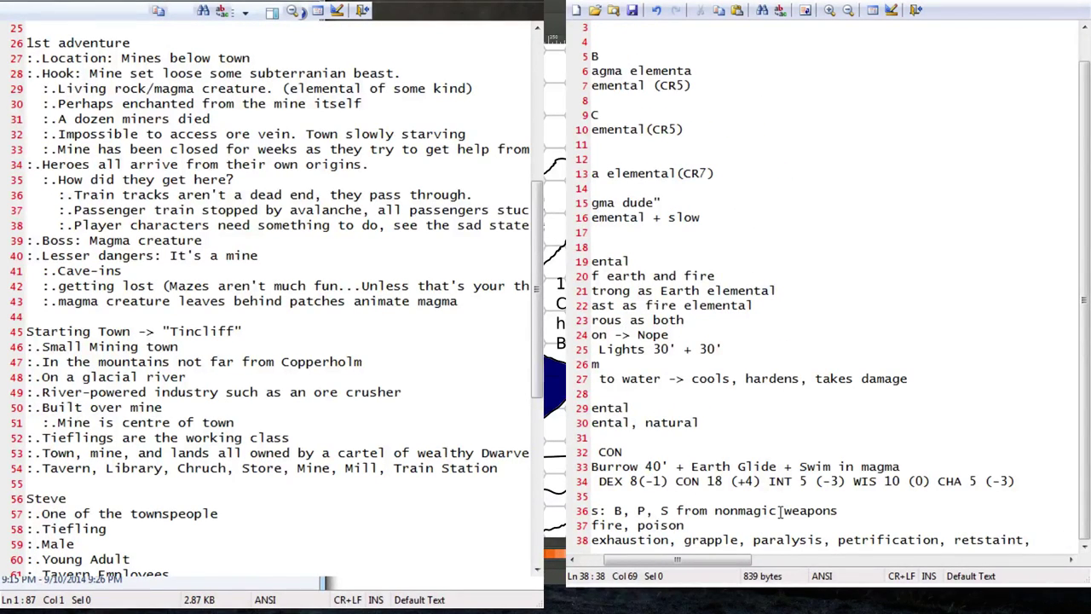
type("unconsi")
type("ous,")
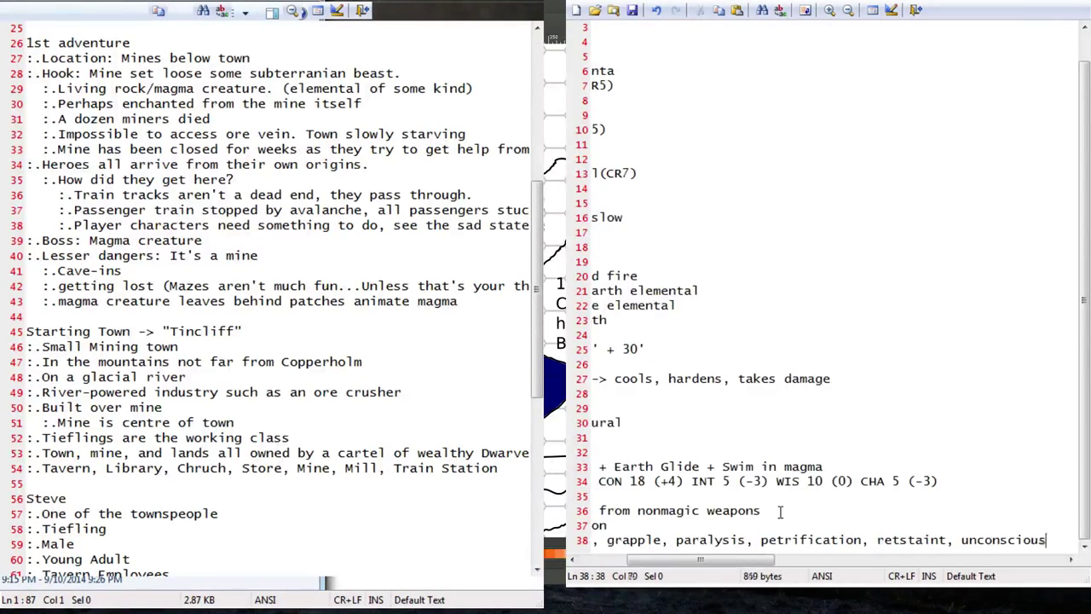
key("Return")
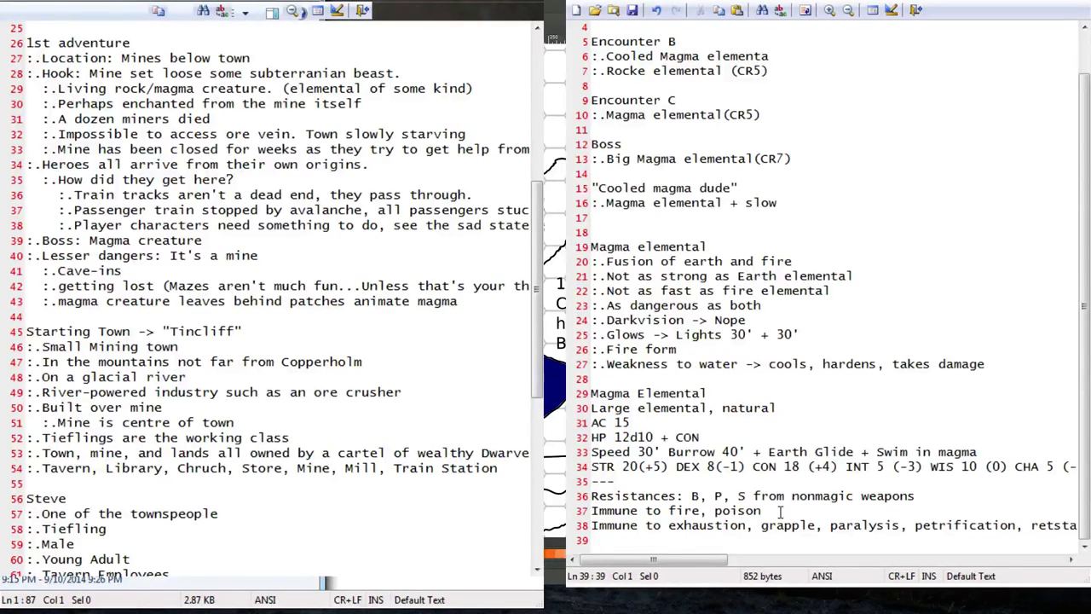
Add the lines "Passive perception 10" and "Language ingan" below the immunities.
type("Passive perception 10")
key("Return")
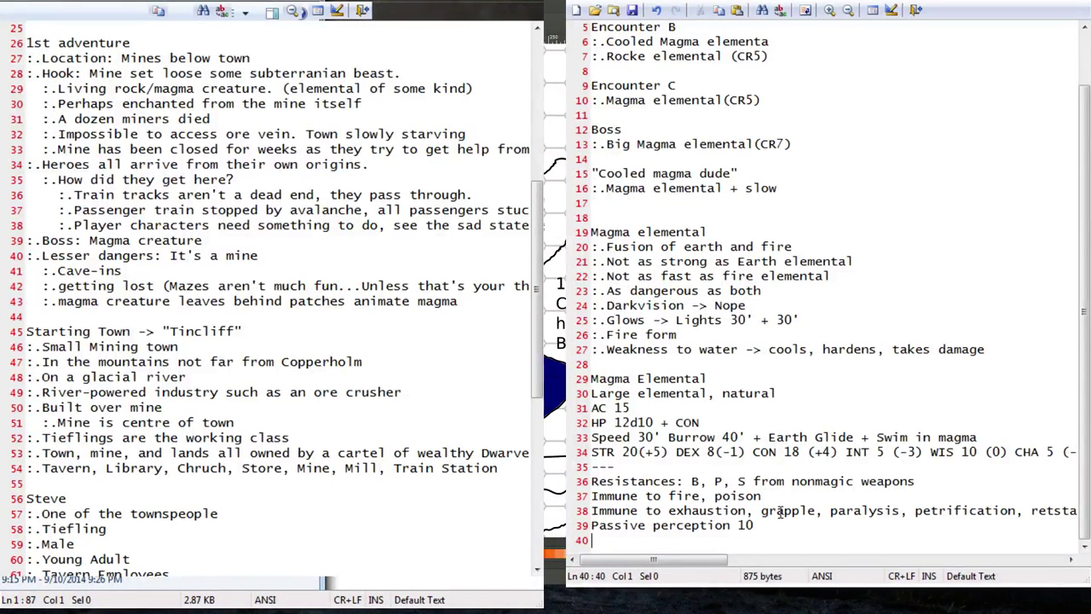
type("Language ")
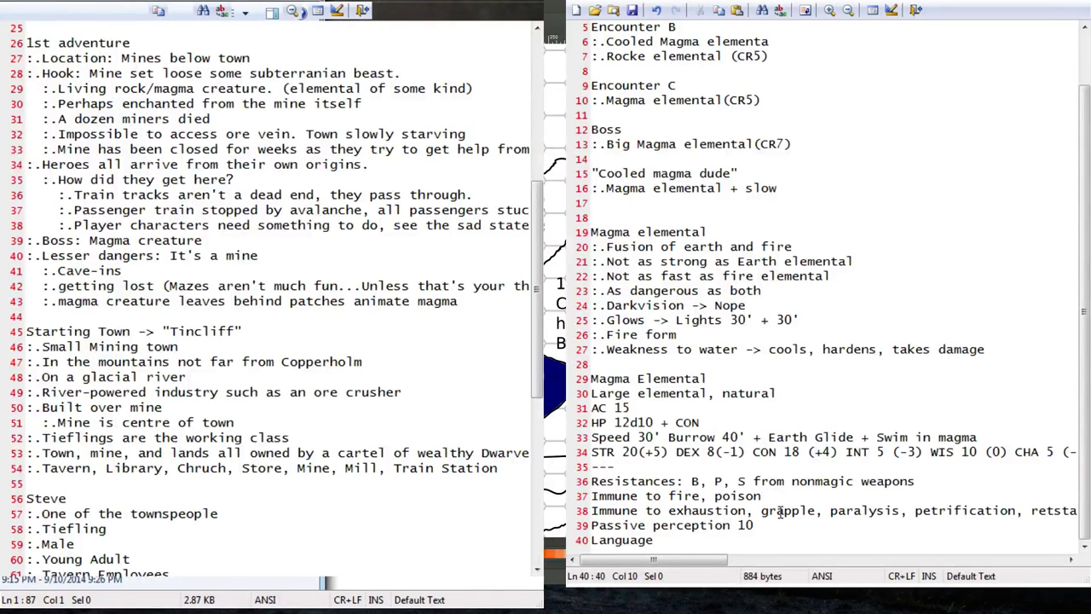
type("ingan")
key("Return")
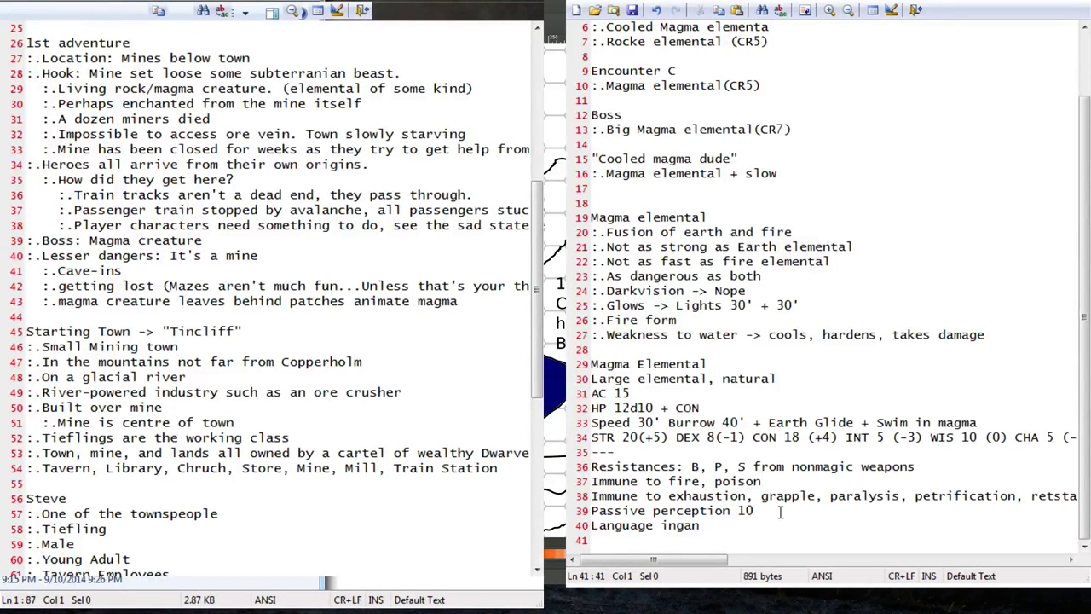
Add a "CR 5" line and a "---" separator line to end the stat block's second section.
type("CR 5")
key("Return")
type("-")
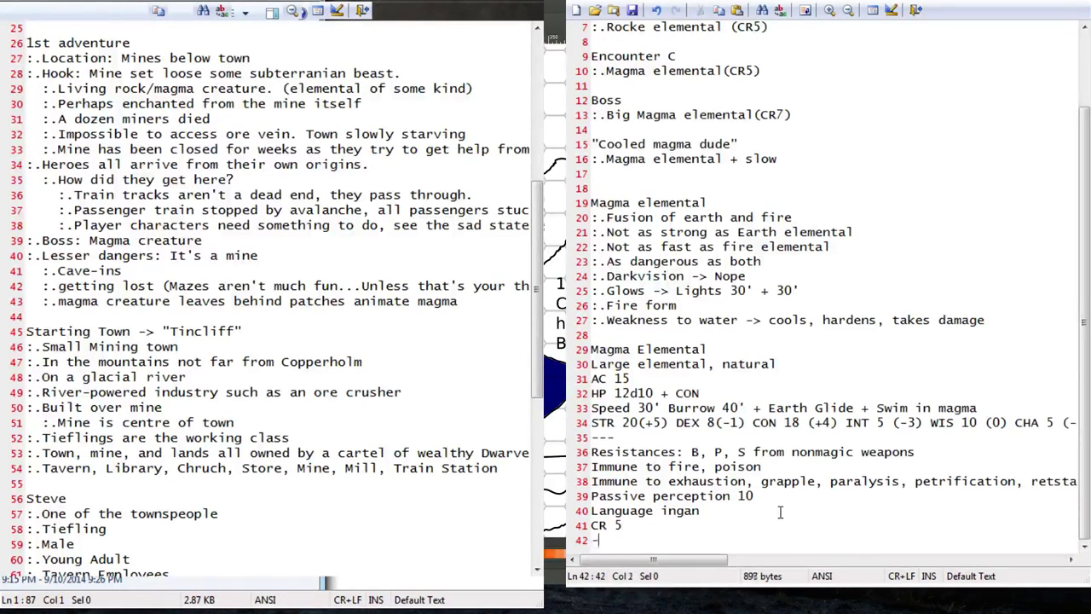
type("--")
key("Return")
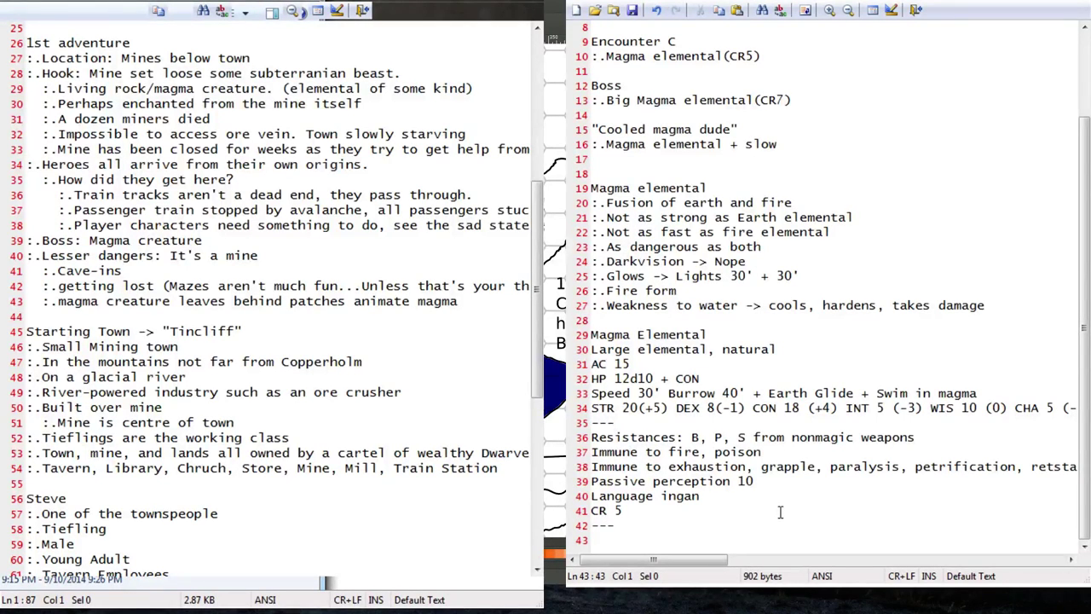
type("Fire form")
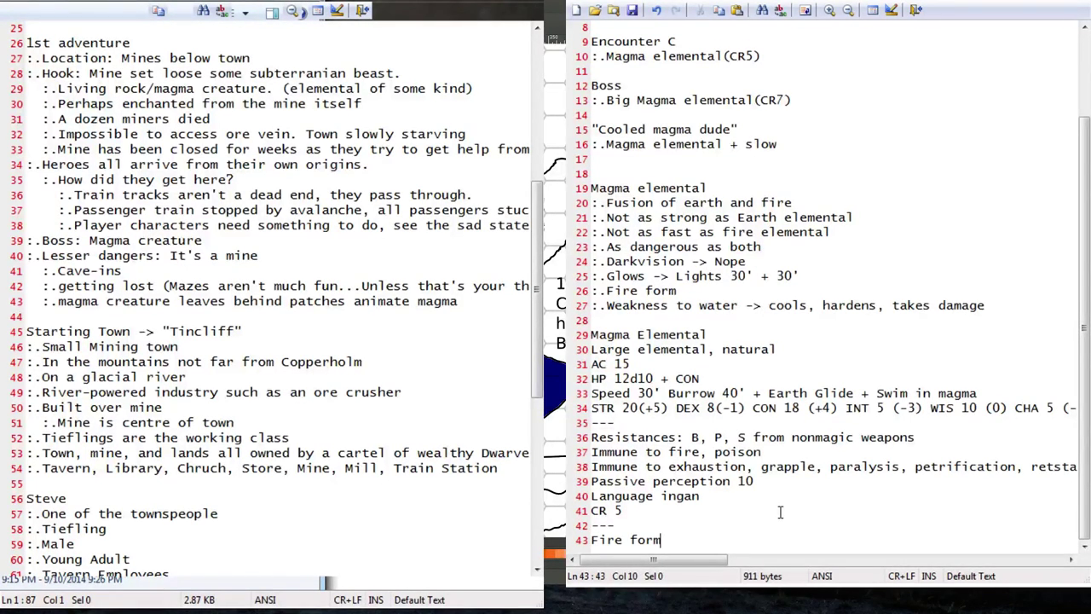
key("BackSpace")
key("BackSpace")
key("BackSpace")
key("BackSpace")
key("BackSpace")
key("BackSpace")
key("BackSpace")
key("BackSpace")
key("BackSpace")
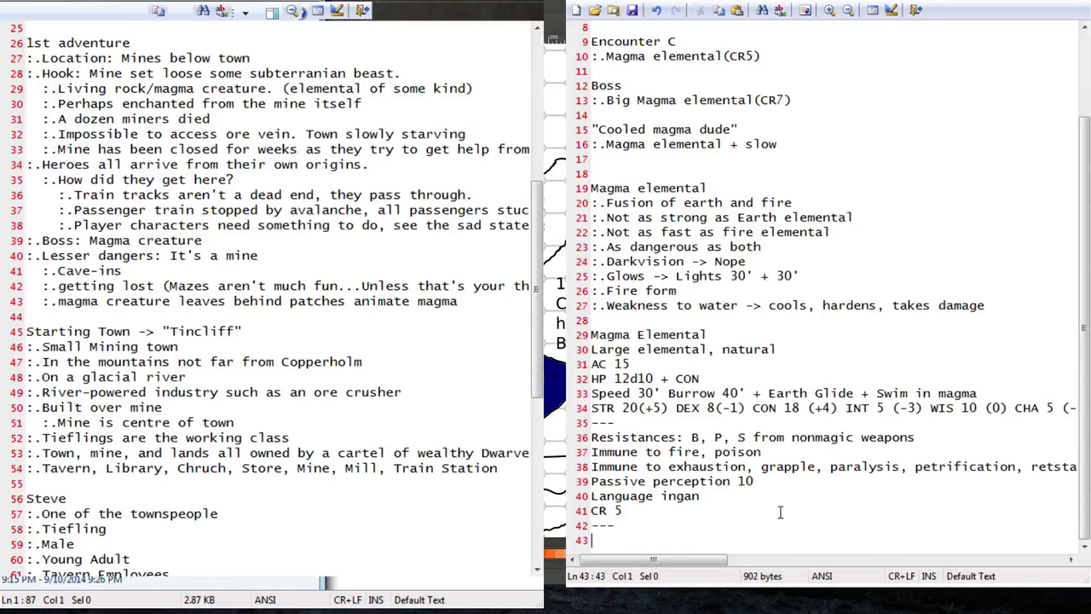
Start the first trait below the separator as "Liquid-hot Magma! - on touch or melee hit while within 5'".
type("Liquid-hot Magma!")
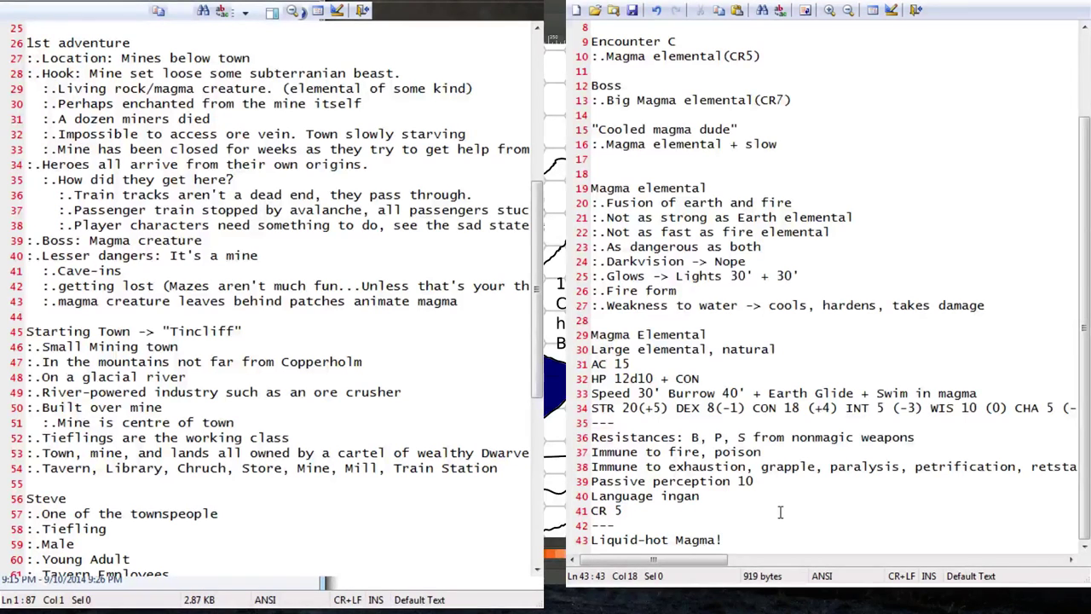
key("Return")
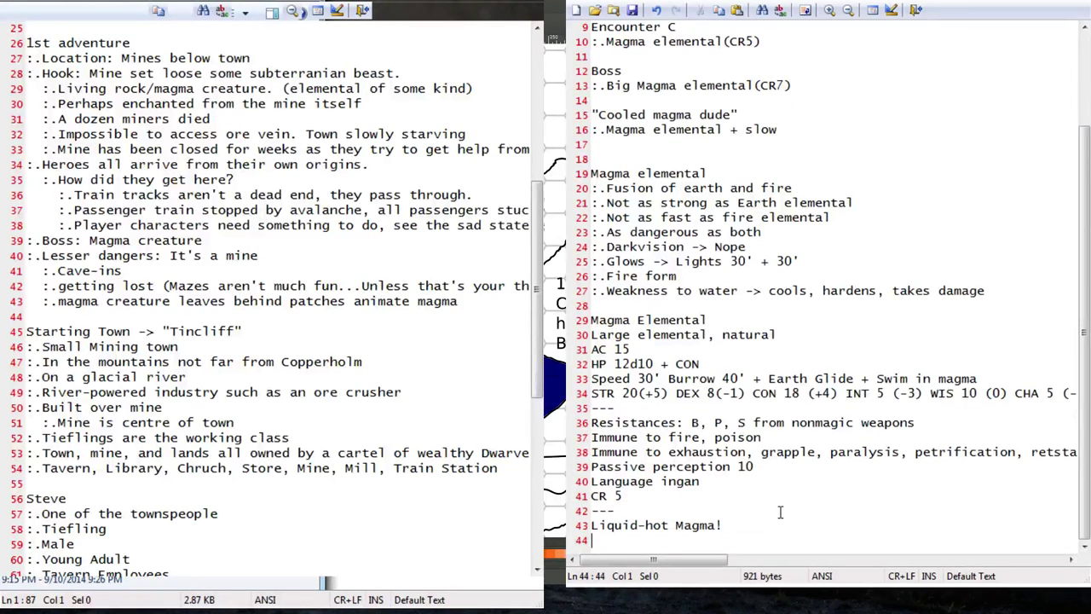
key("Left")
type("-")
type("on touch or melee H")
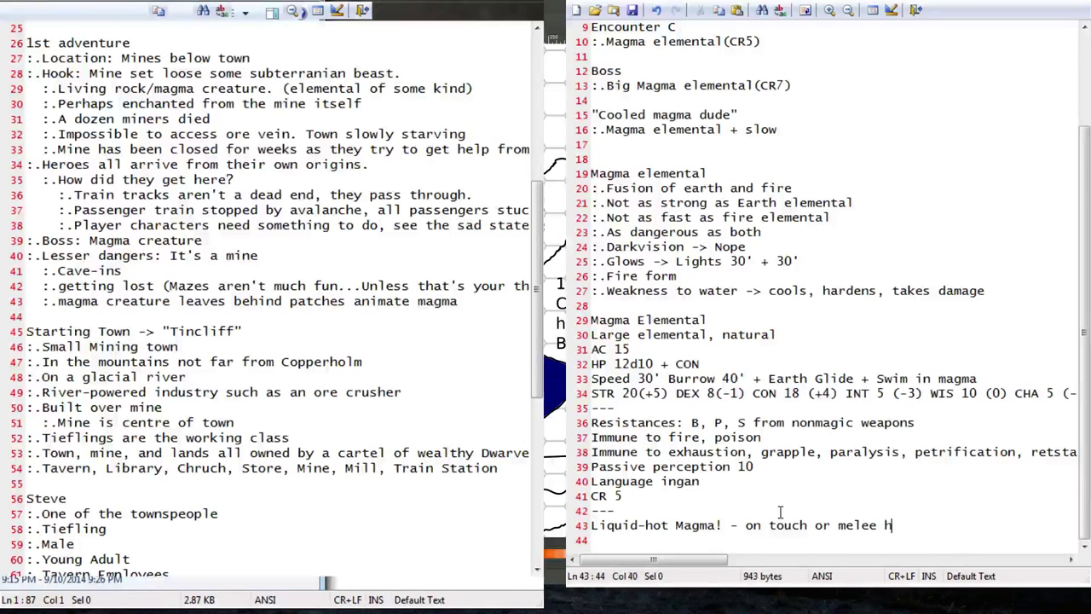
key("BackSpace")
type("hit, deals")
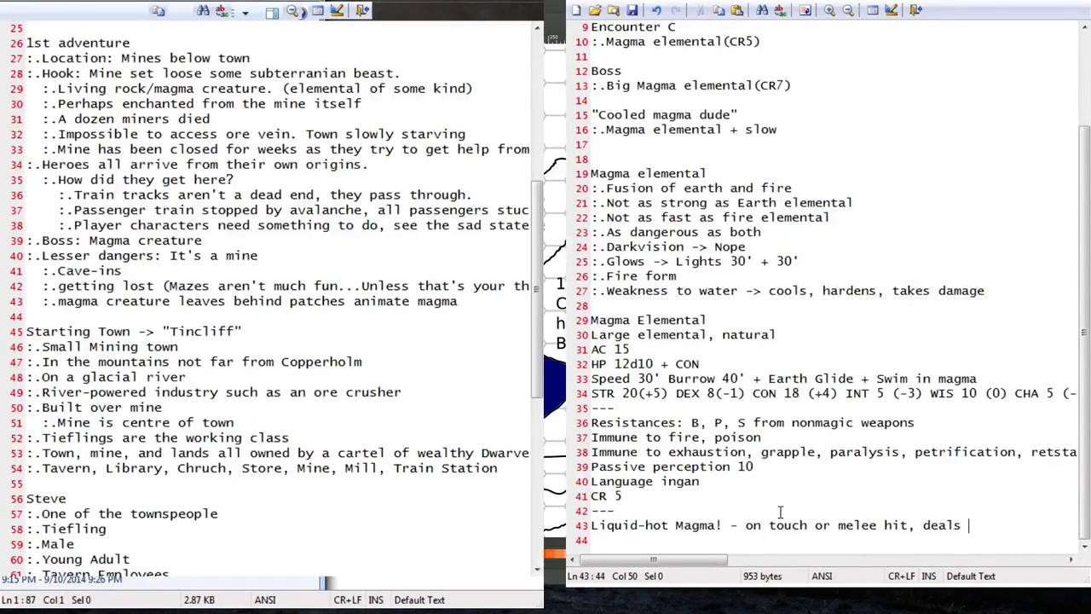
key("BackSpace")
key("BackSpace")
key("BackSpace")
key("BackSpace")
key("BackSpace")
key("BackSpace")
key("BackSpace")
key("BackSpace")
type("while within 5'")
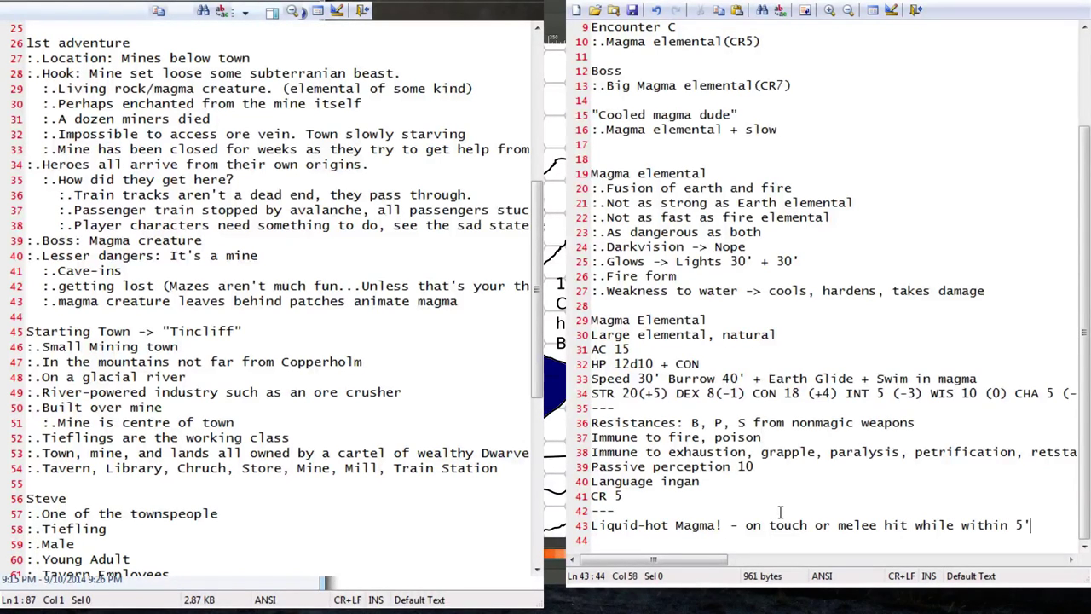
Complete the Liquid-hot Magma trait with ", deals 5(1d10) fire damage to attacker.".
type(", deals ")
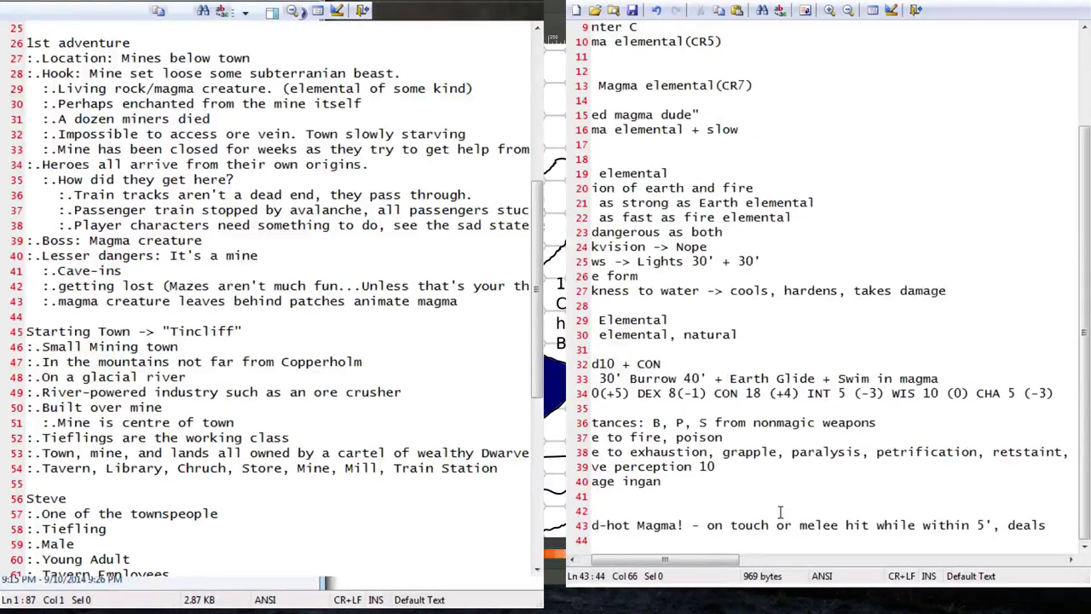
type("5")
type("(1d10")
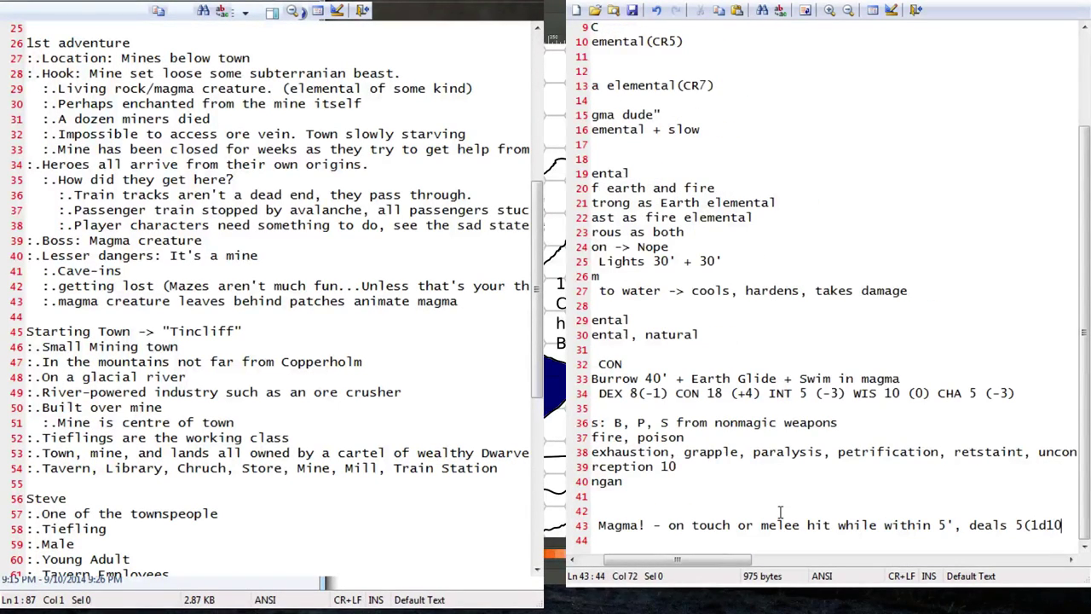
type(") fire damage")
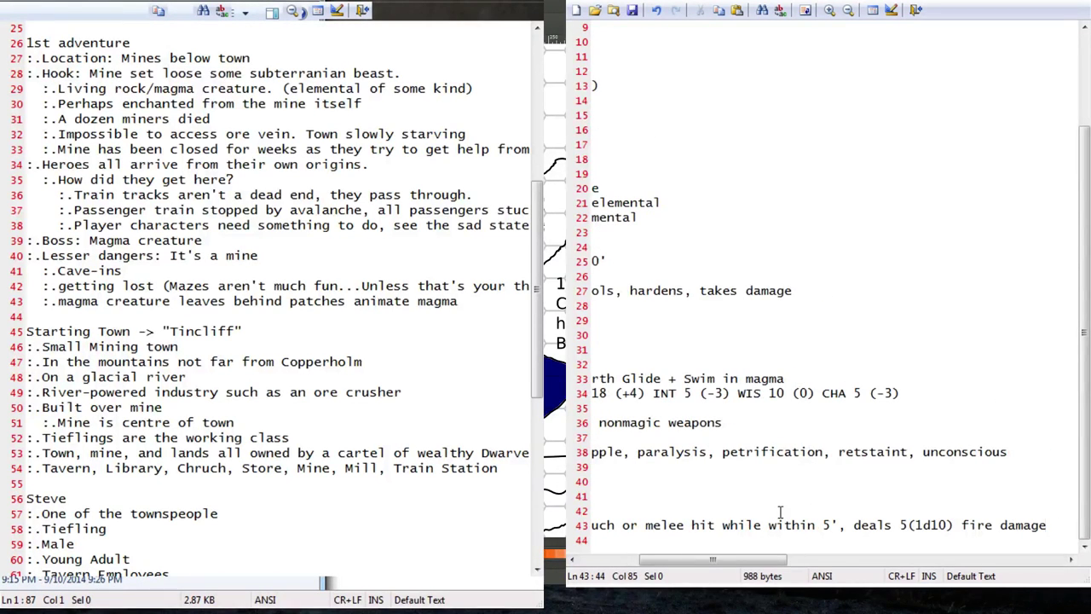
type(" to attacker")
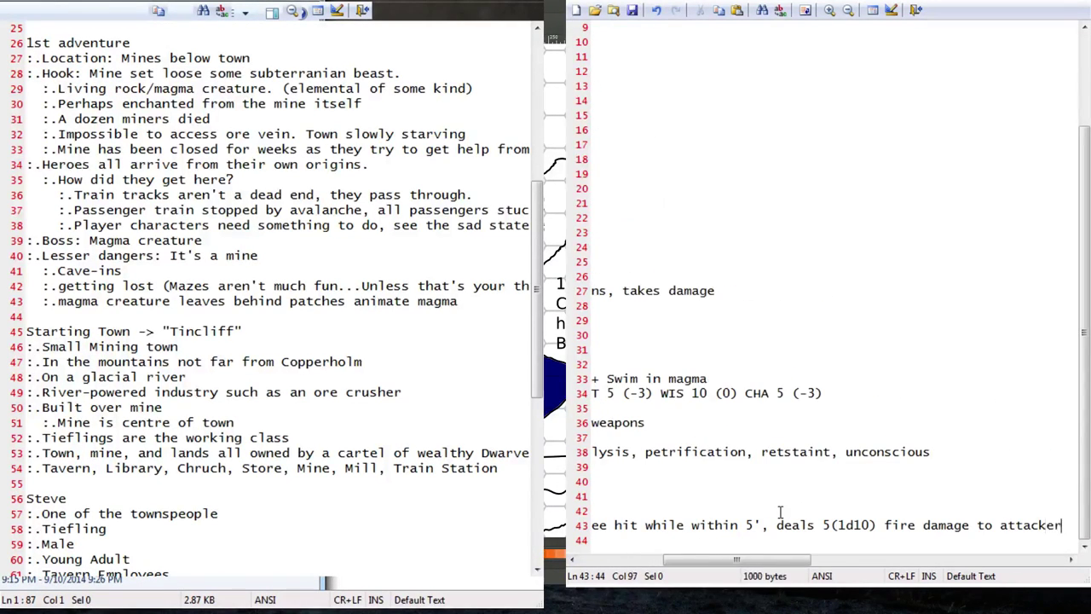
type(".")
key("Return")
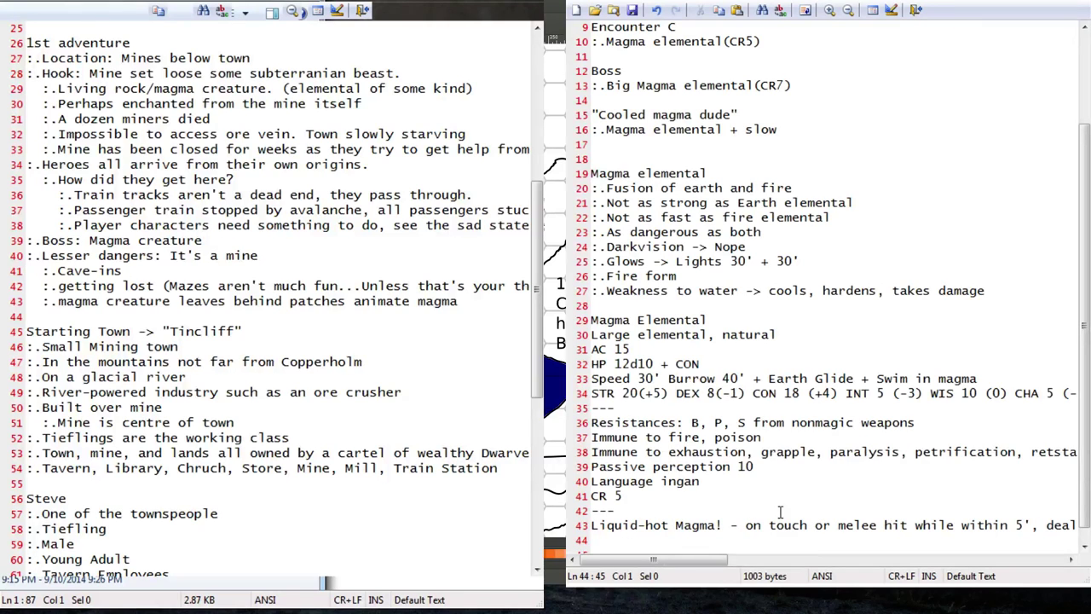
Replace the dash after "Liquid-hot Magma!" with a line break and ":." so the description becomes a bullet under the heading.
left_click_drag(745, 525, 723, 525)
key("Delete")
type(".")
key("BackSpace")
key("BackSpace")
key("Return")
type(":.")
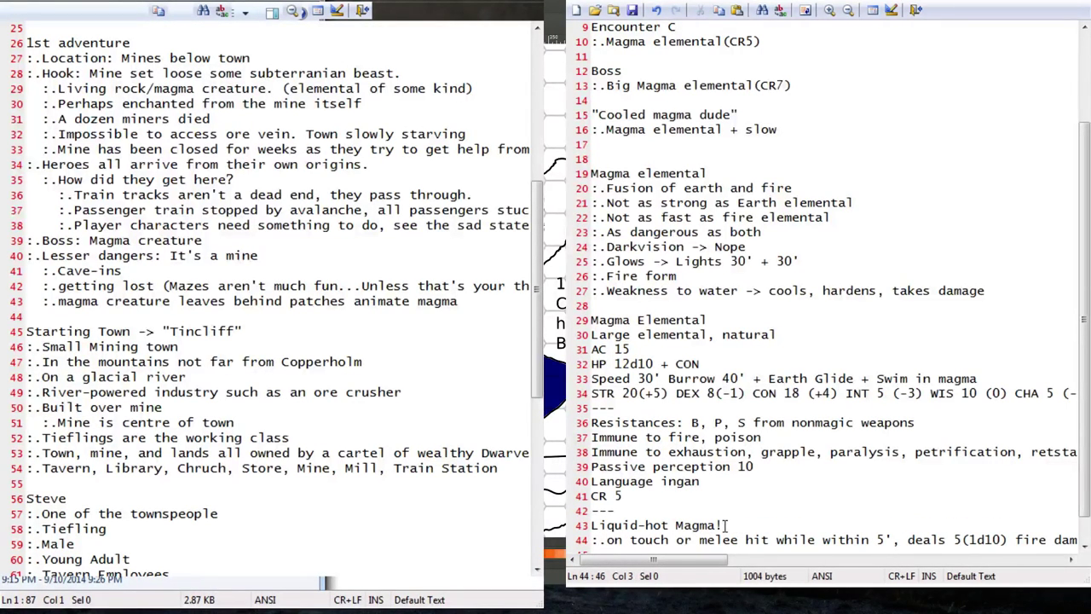
Add a second Liquid-hot Magma bullet, ":.Can move into space, setting you on FIRE + 5(1d10) damage".
key("ctrl+Right")
key("End")
key("Return")
type(":.")
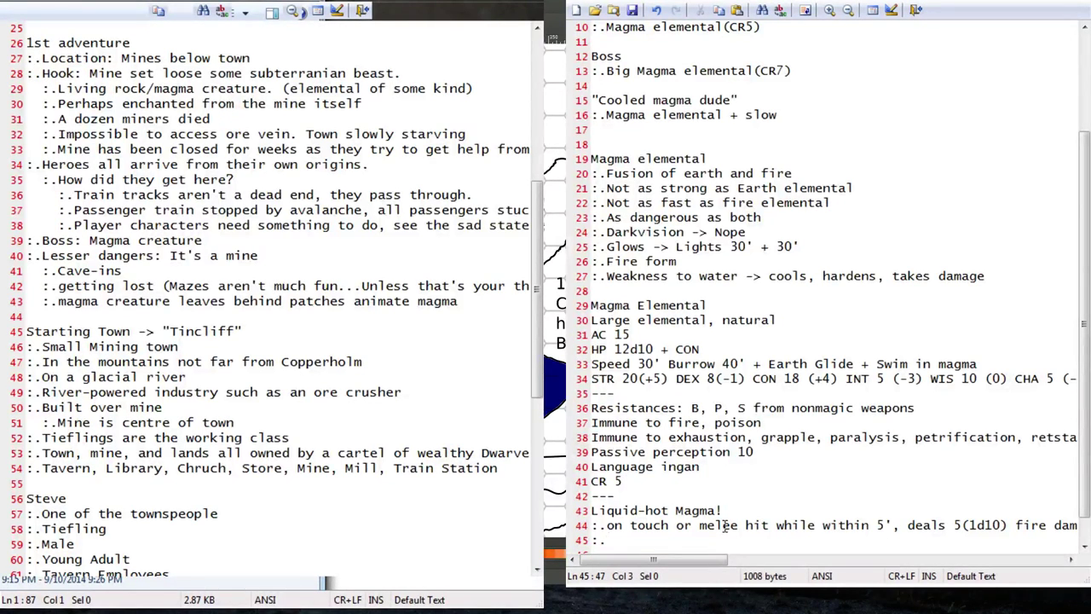
type("Can move into space")
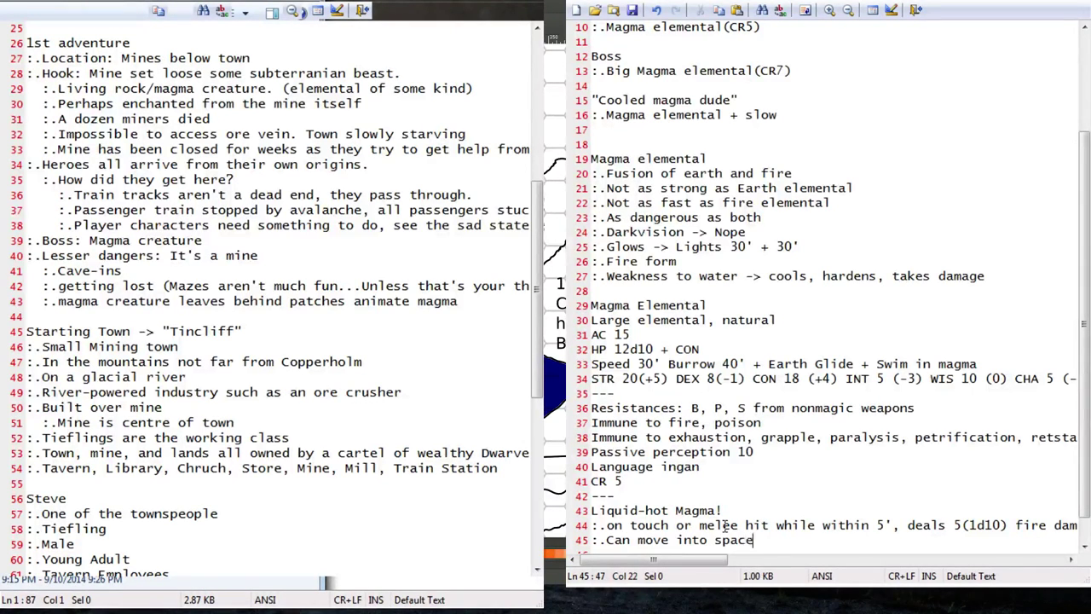
type(", setting you on FIRE 5")
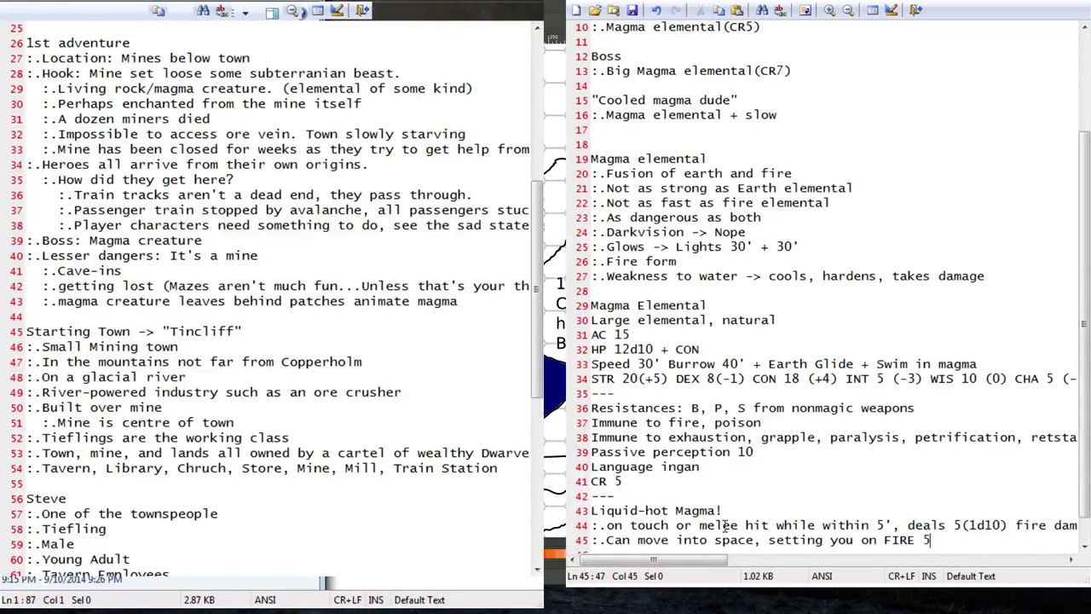
type("+ 5d10")
key("BackSpace")
key("BackSpace")
key("BackSpace")
key("BackSpace")
type("5(1d10) damage")
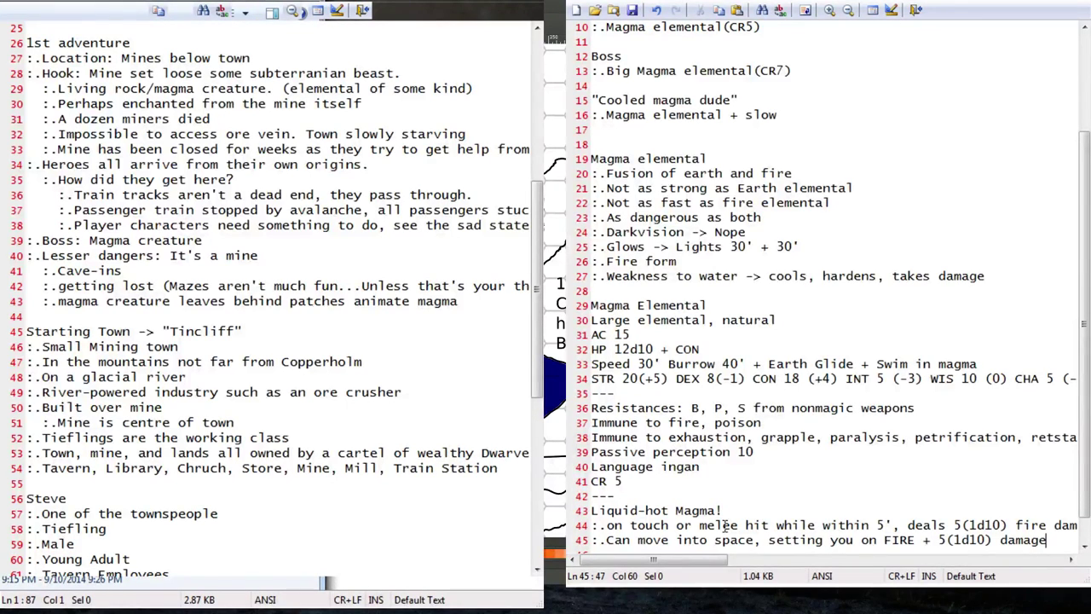
key("Return")
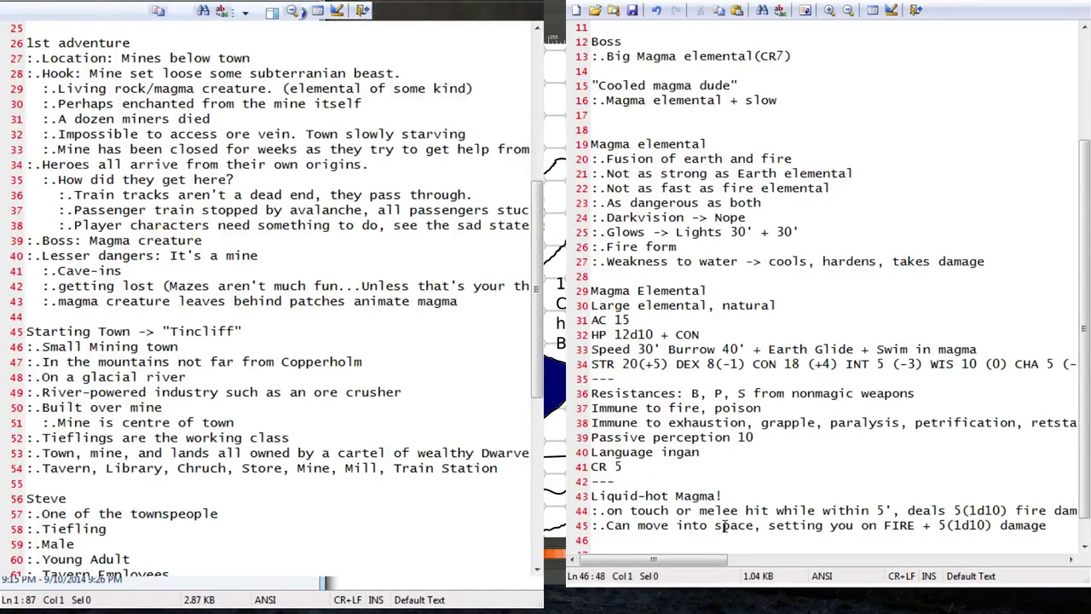
Leave blank lines below the Liquid-hot Magma trait and add the heading "On fire".
key("Return")
key("Return")
key("Return")
type("On fire")
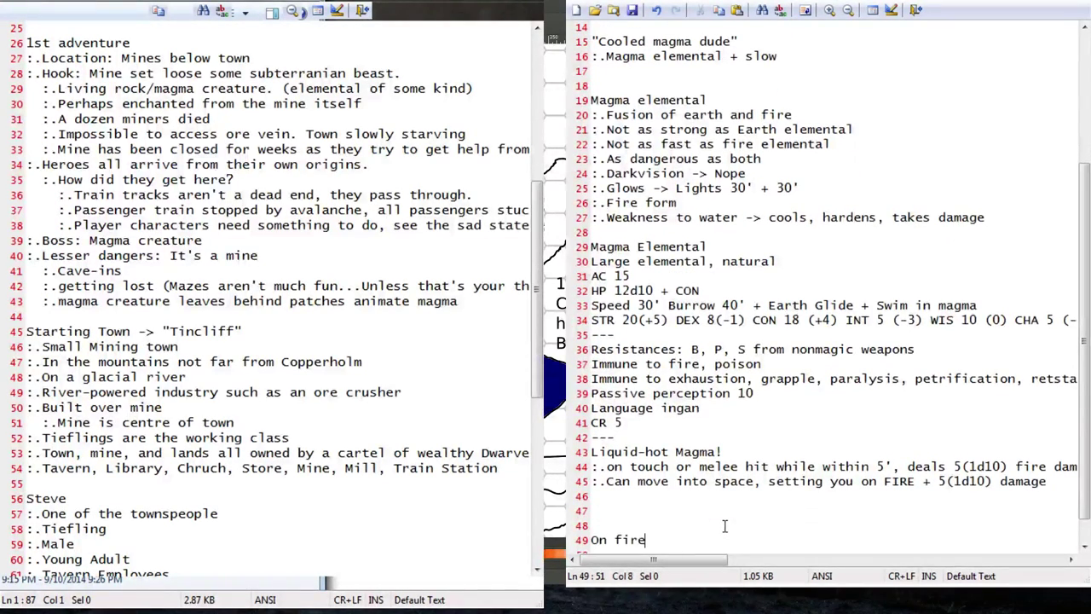
Add the bullet ":.5(1d10) damage per round while on fire" under the "On fire" heading.
key("Return")
type(":.")
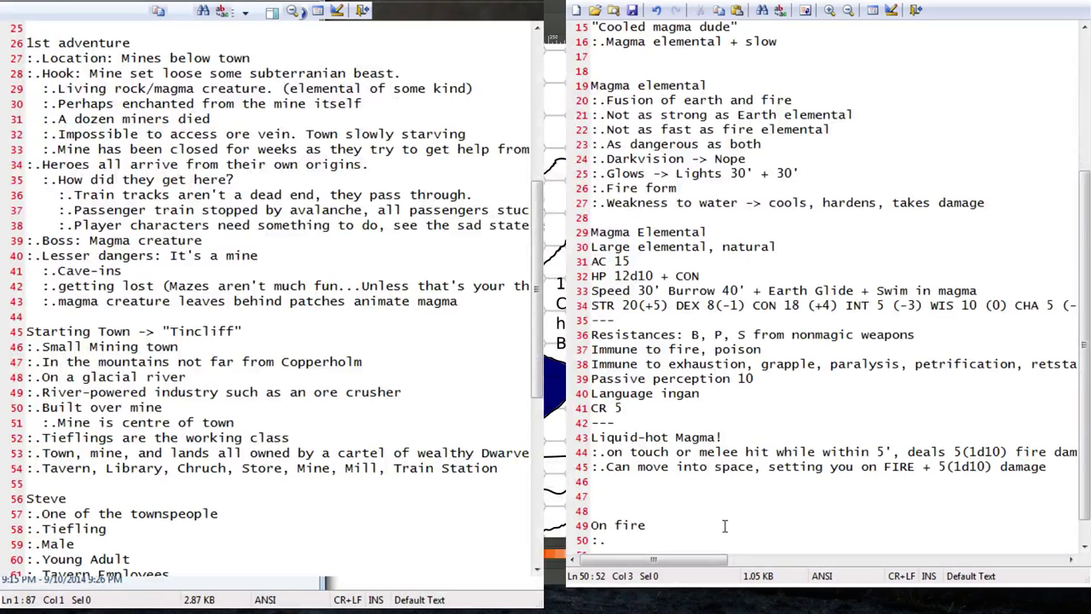
type("4(1d10)")
key("BackSpace")
key("BackSpace")
key("BackSpace")
key("BackSpace")
key("BackSpace")
key("BackSpace")
key("BackSpace")
type("5(1d10) damage")
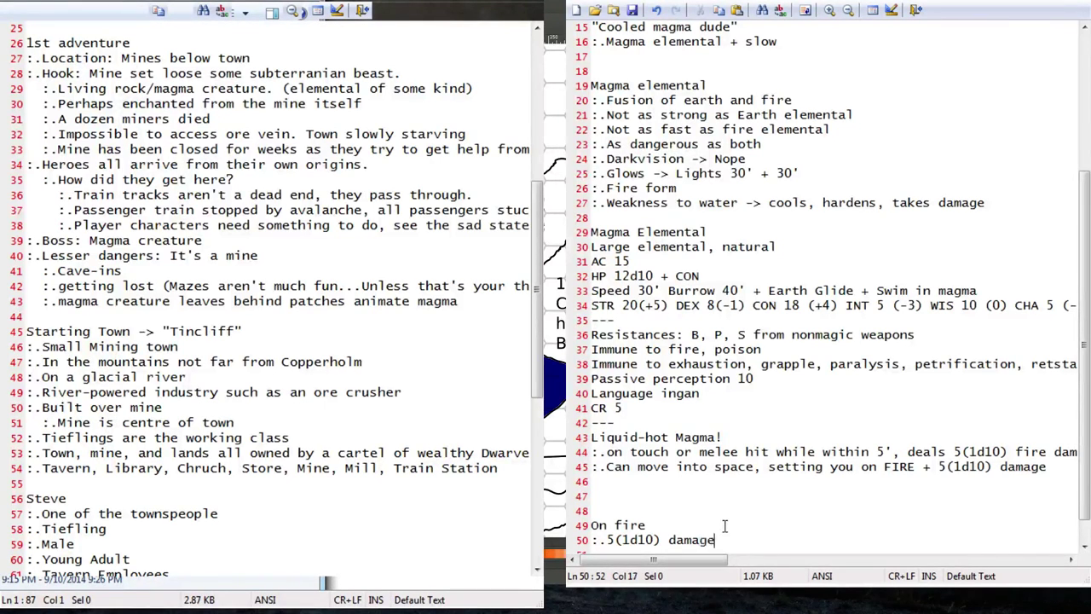
type(" per round while on fire")
key("Return")
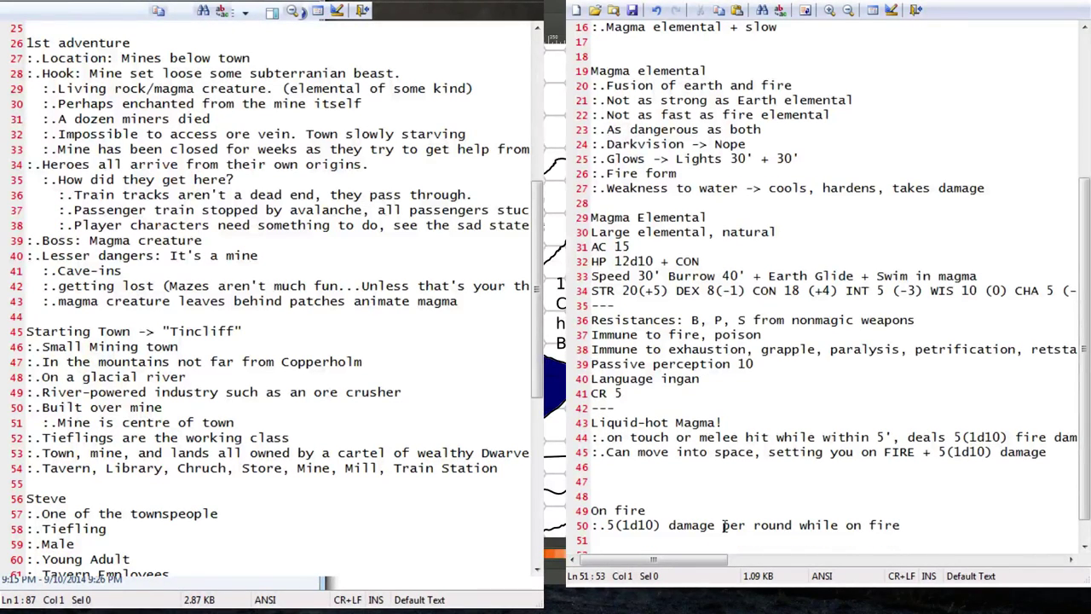
type(":.")
key("BackSpace")
key("BackSpace")
key("Delete")
Add the trait line "Gives off light (bright 30', dim 30')" between the Liquid-hot Magma trait and the "On fire" heading.
key("Up")
key("Up")
key("Up")
key("Up")
key("Up")
key("Return")
type("gives off light ")
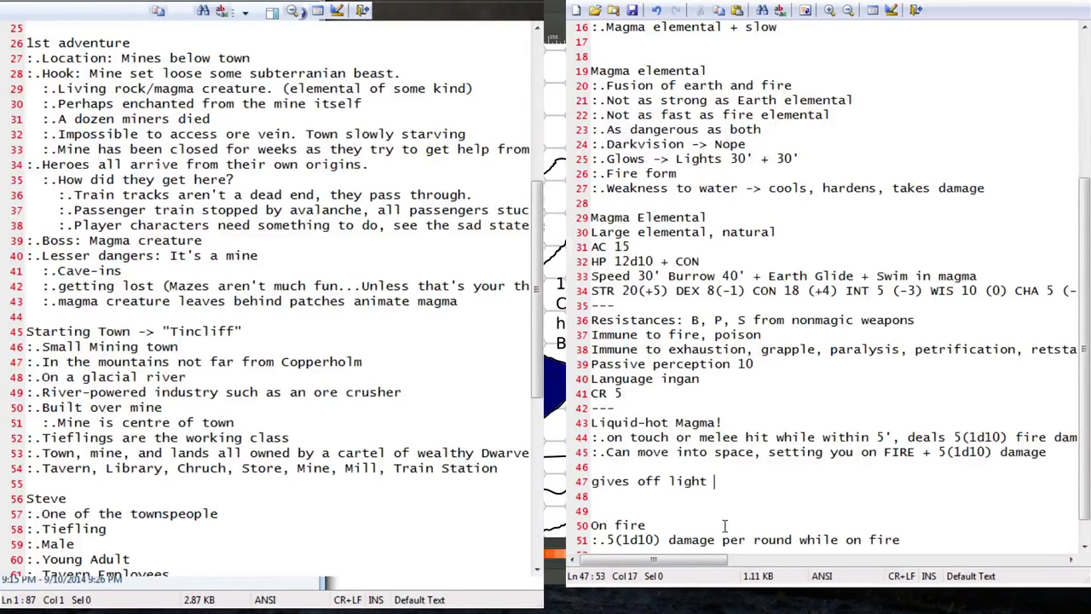
type("(bright 30', dim ")
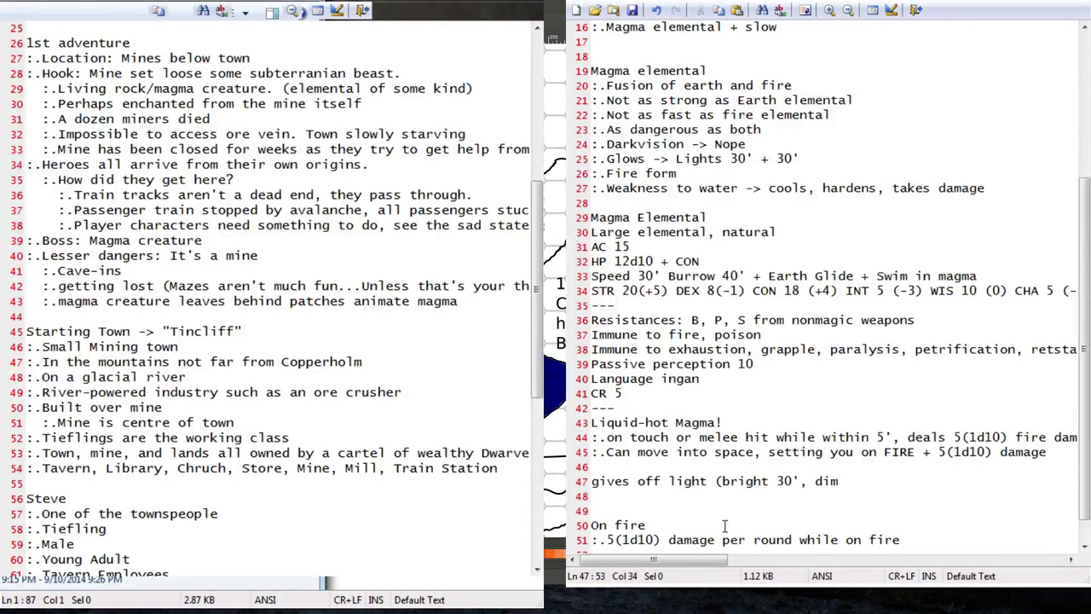
type("30')")
key("Return")
key("Up")
key("Delete")
type("G")
key("Down")
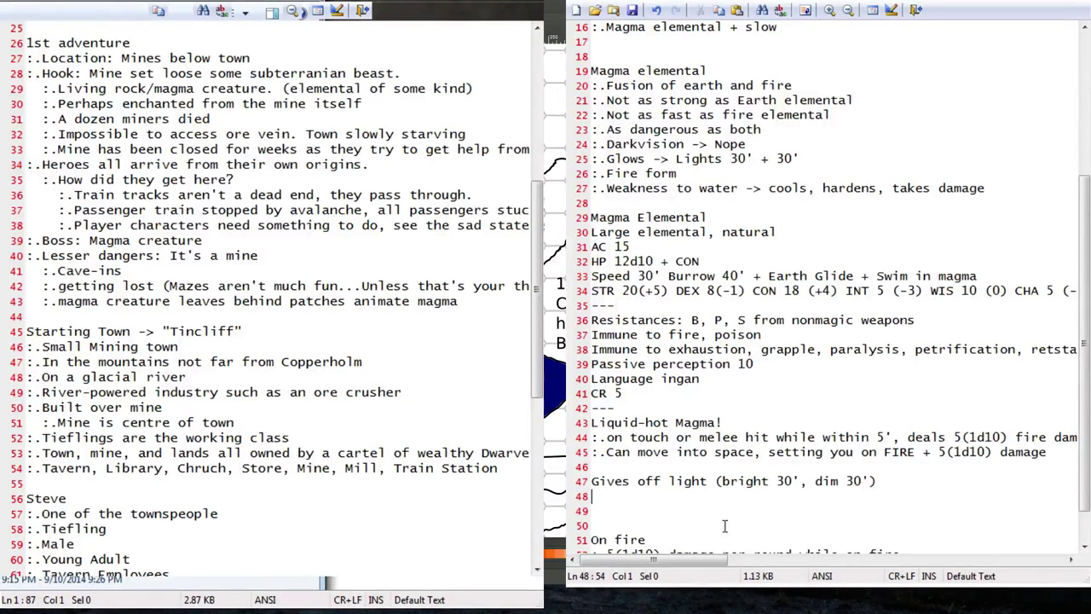
Add the heading "Weak to water" below the light trait, with the bullet ":.1 damage per gallon".
key("Return")
type("Weak to water")
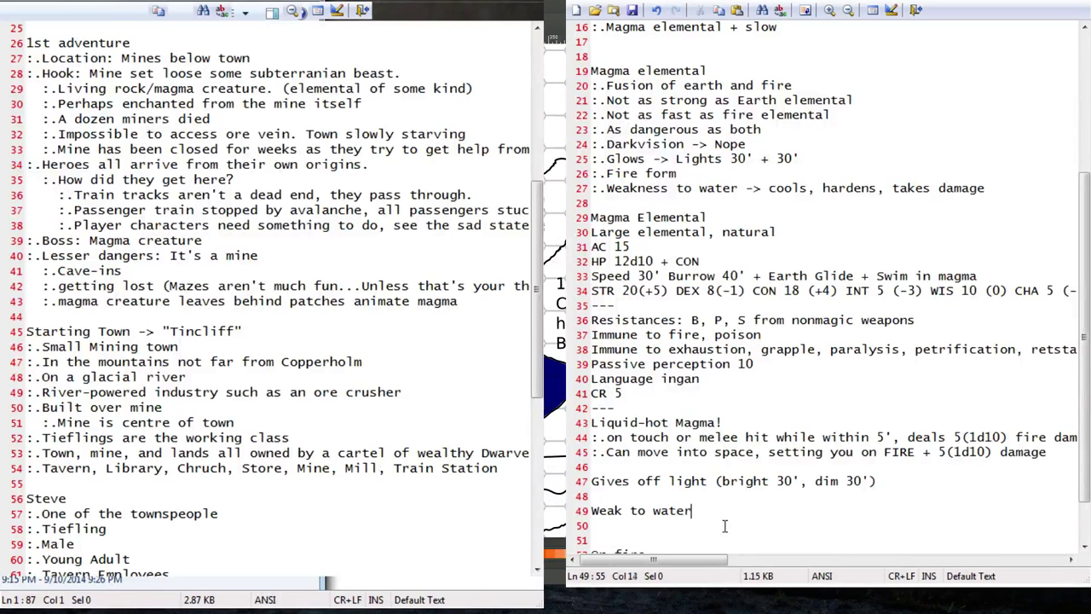
key("Return")
type(":.")
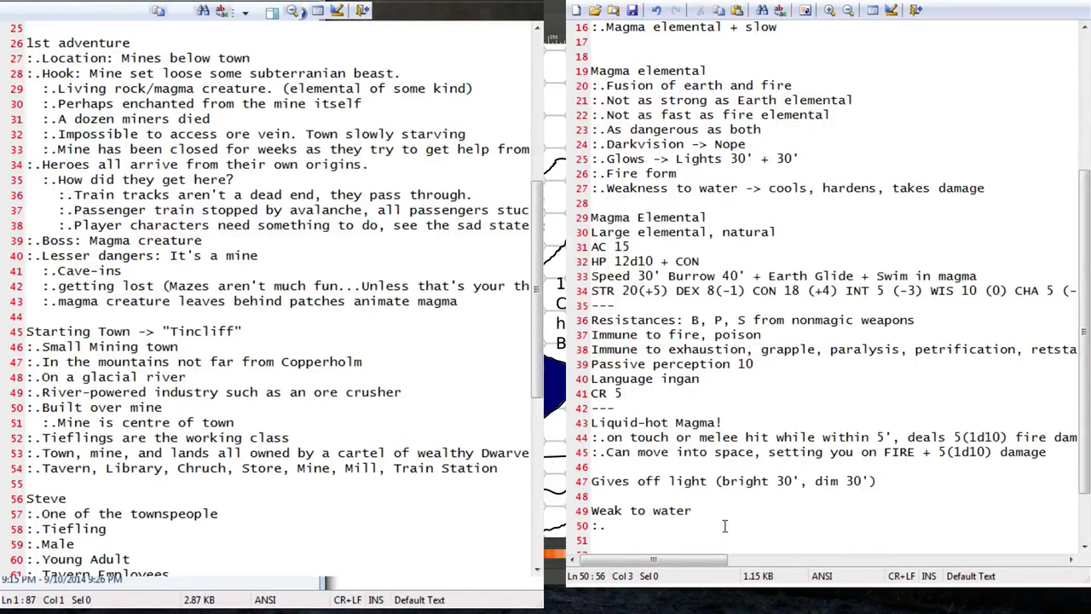
type("1 damage p")
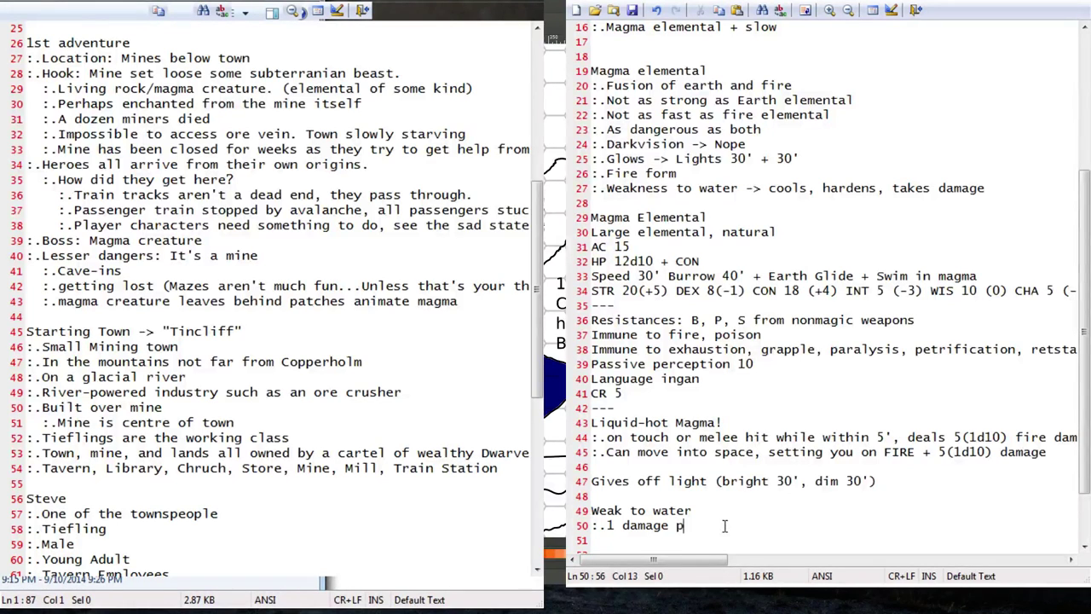
type("er gallon")
left_click_drag(584, 220, 926, 535)
left_click(914, 524)
scroll(775, 508, "down", 2)
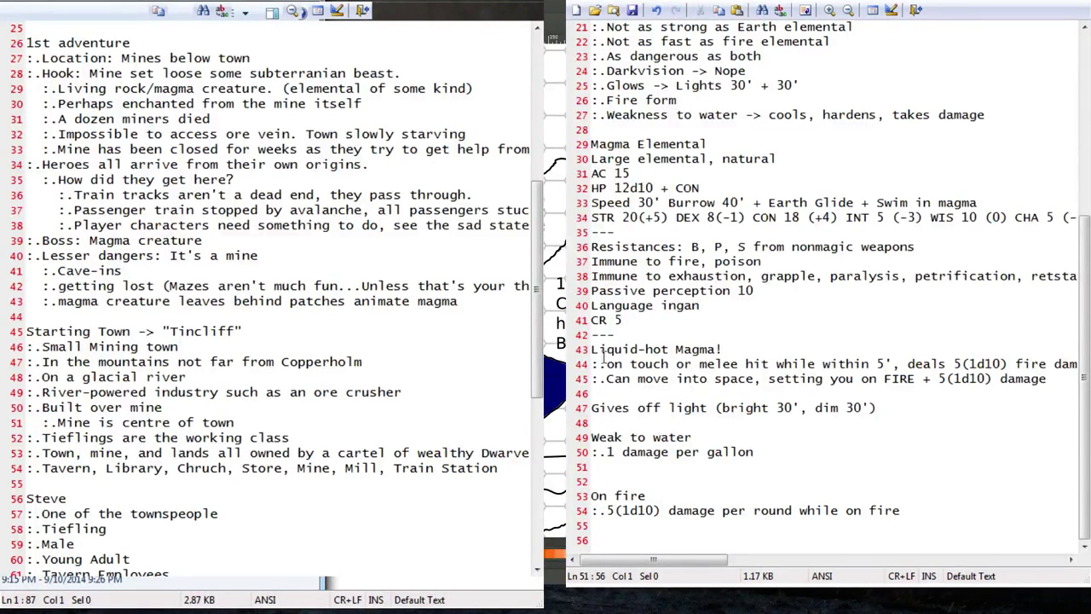
scroll(742, 432, "up", 1)
scroll(742, 431, "up", 1)
scroll(742, 431, "down", 2)
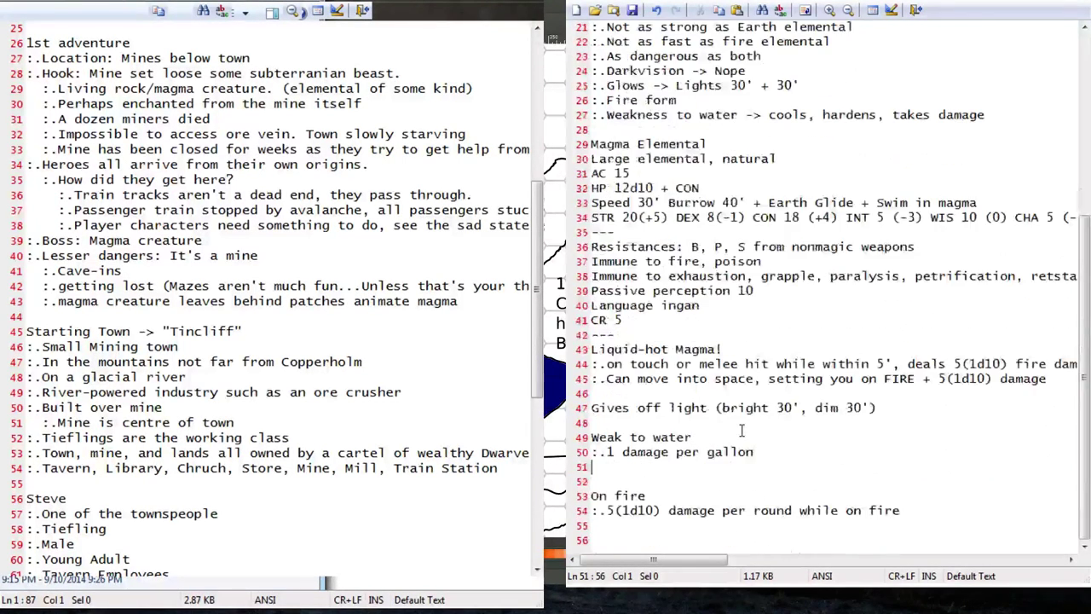
Add the heading "Slow" below the On fire section, with the bullet ":.1/2 speed".
left_click(690, 535)
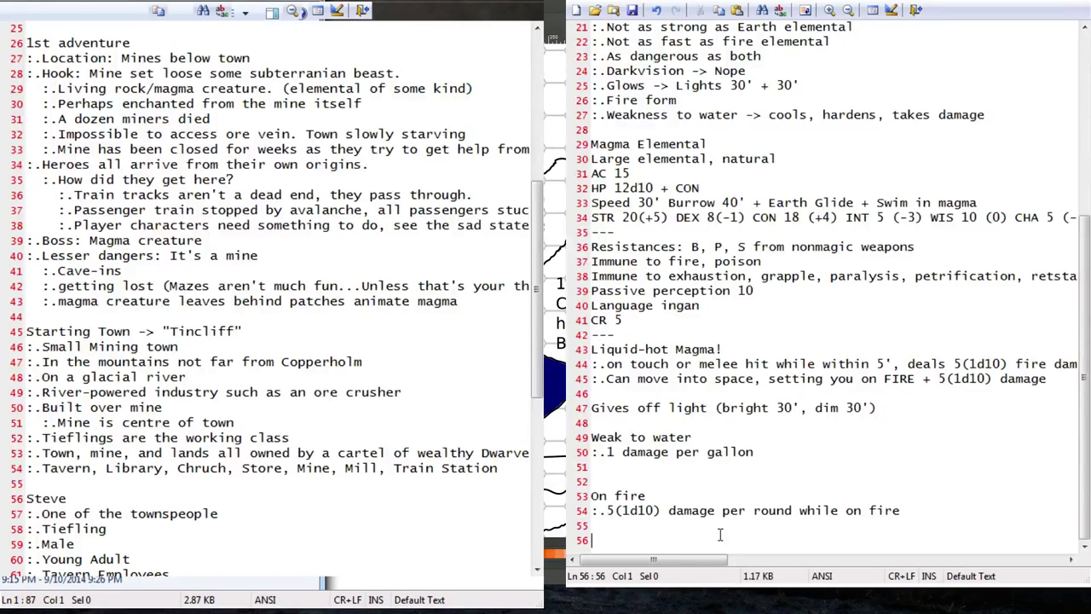
type("Slow")
key("Return")
type(":.1/")
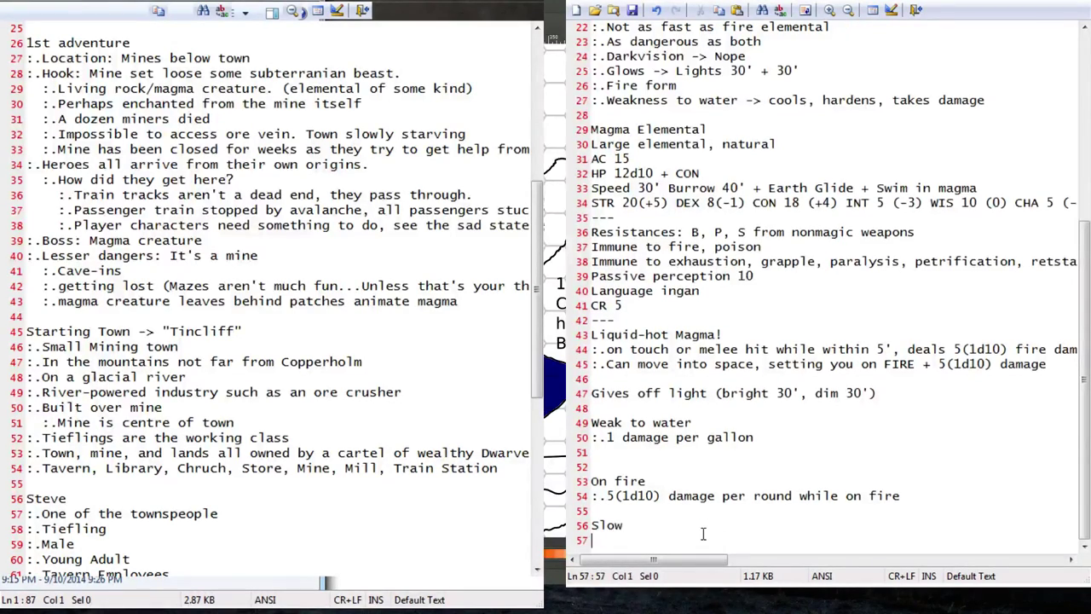
type("2 speed")
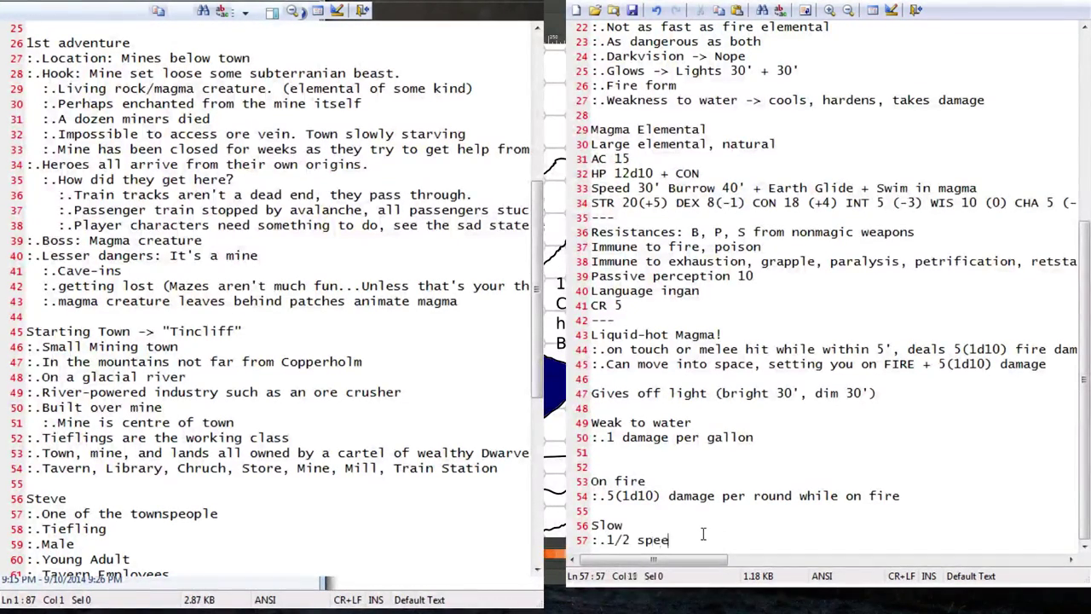
key("Return")
Add the bullets ":.-2 AC" and ":.-2 Dex save" to the Slow list.
type(":.")
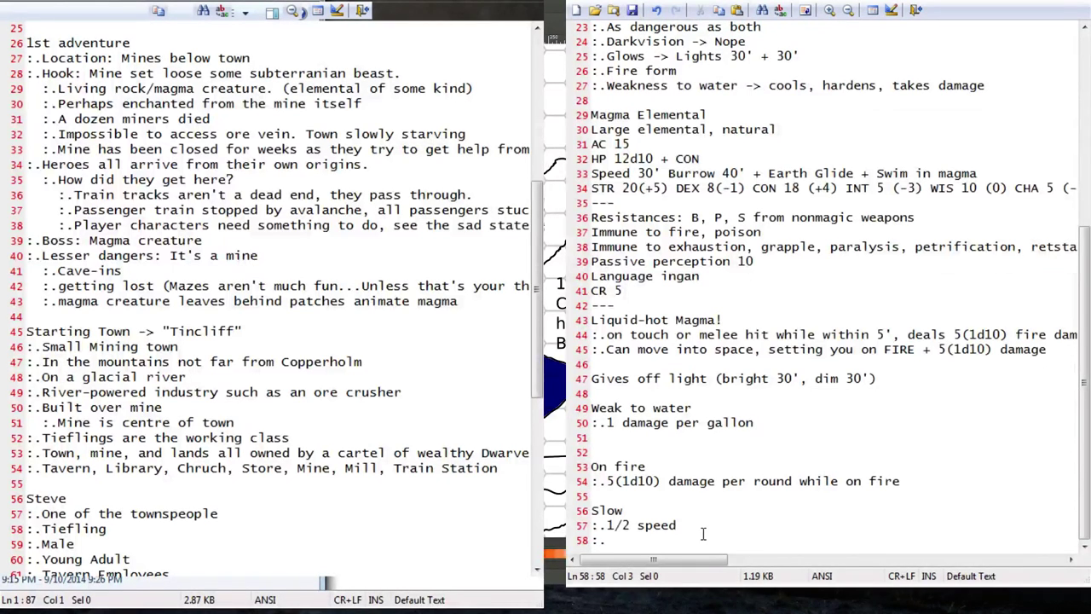
type("-1 AC")
key("BackSpace")
key("BackSpace")
key("BackSpace")
key("BackSpace")
type("2 AC, -")
key("BackSpace")
key("BackSpace")
key("BackSpace")
key("Return")
type(":.-2 Dex save")
key("Return")
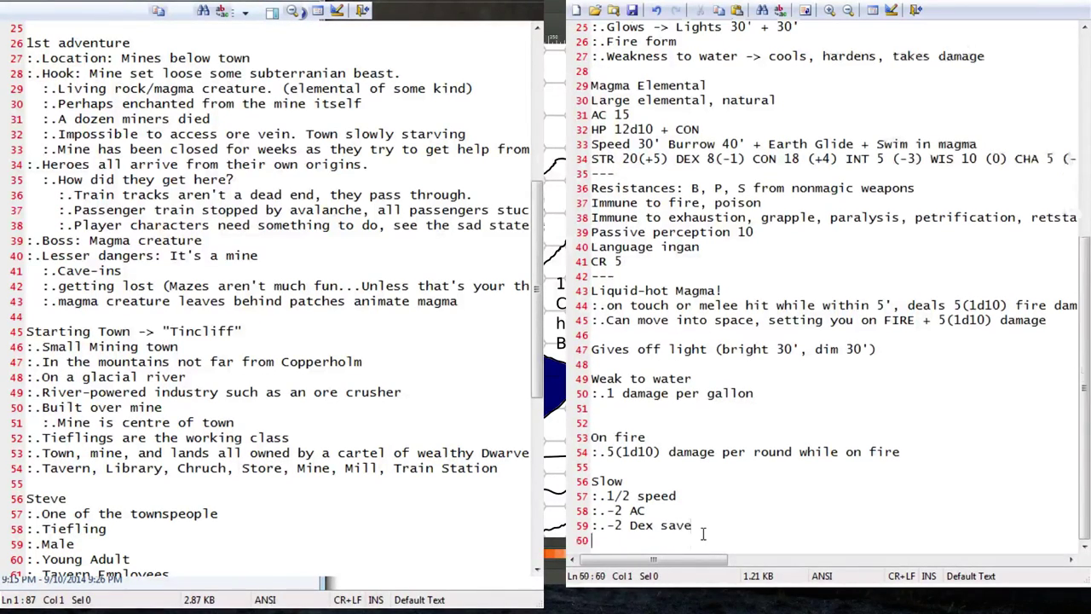
Add the bullets ":.no reactions" and ":.1 action (action or bonus)" to the Slow list.
type(":.no reaction")
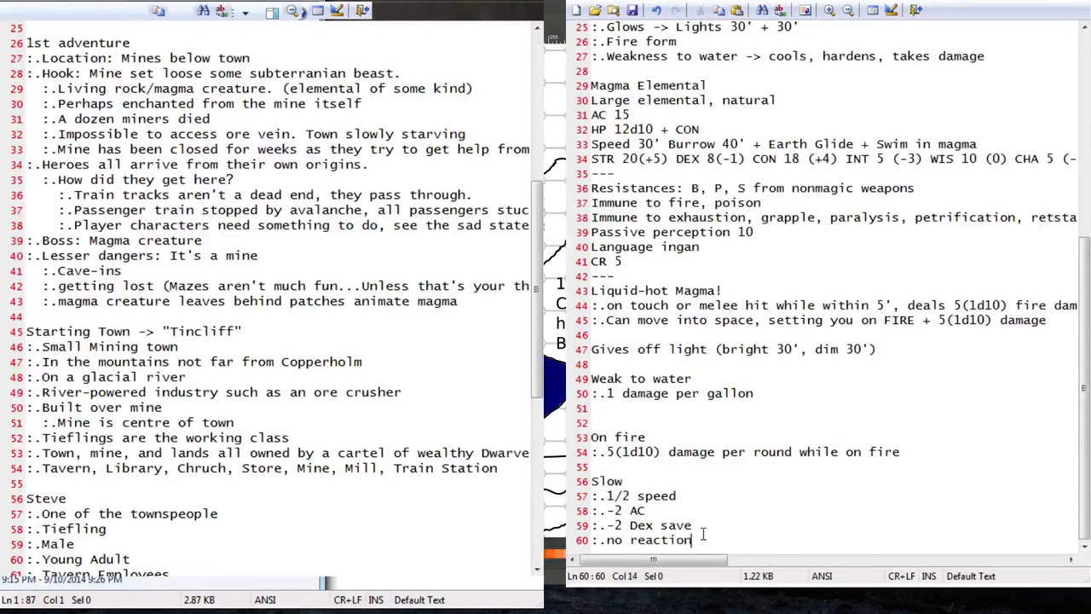
type("s")
key("Return")
type(":.")
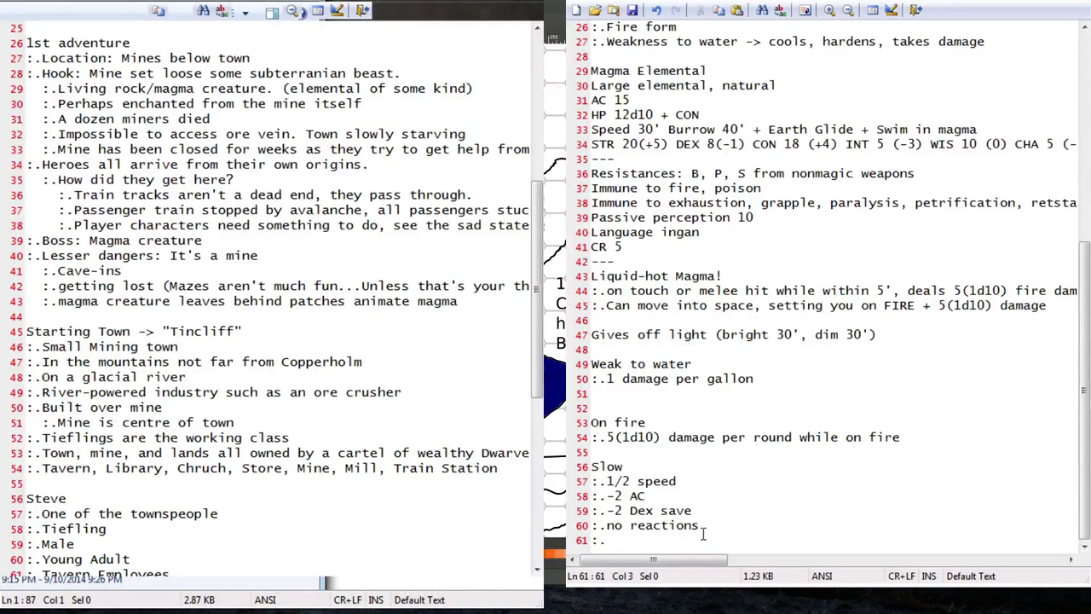
type("1 action (")
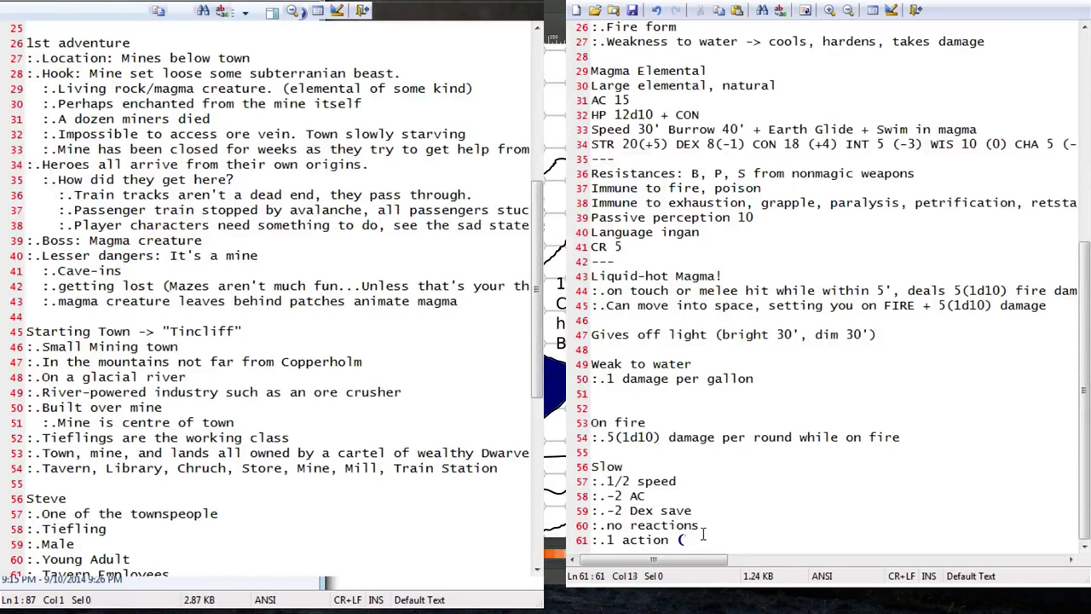
type("actinn or bonus)")
key("Return")
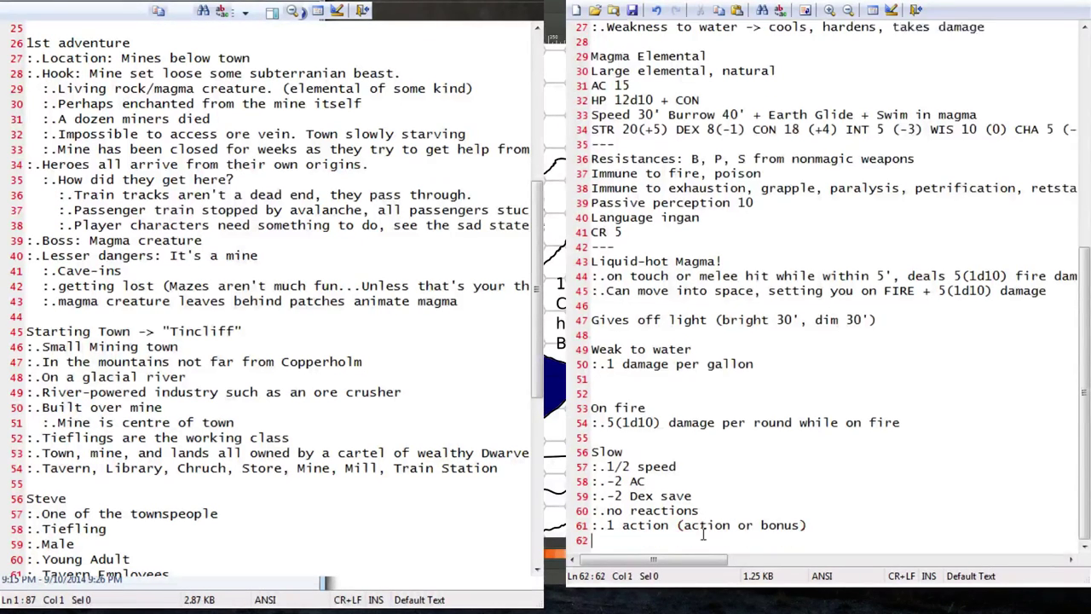
Add the bullet ":.1 attack per round" at the end of the Slow list.
type(":.")
type("1 attack per r")
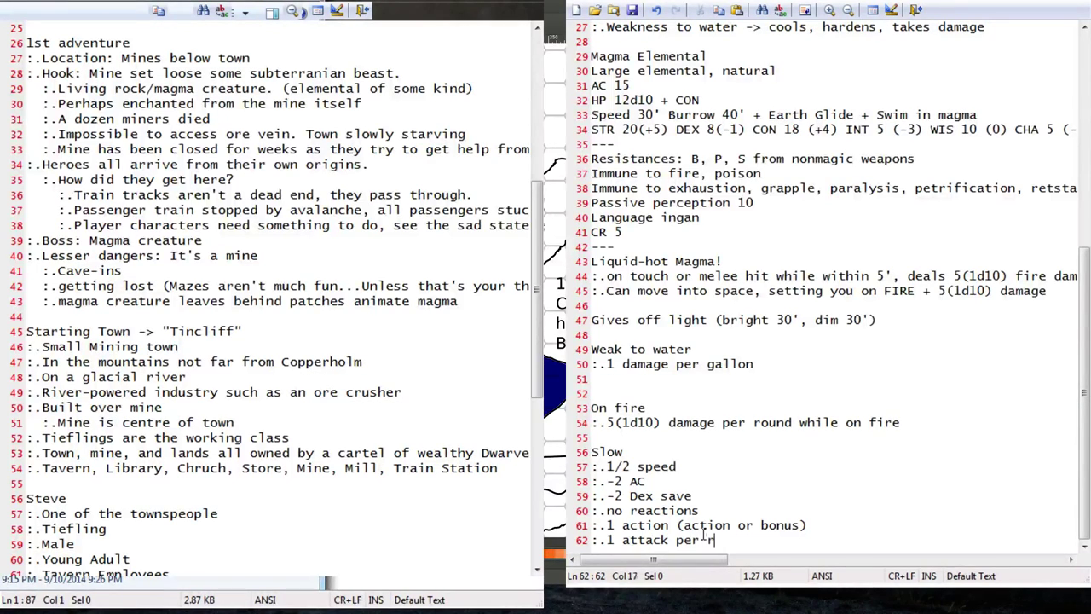
type("ound")
key("Return")
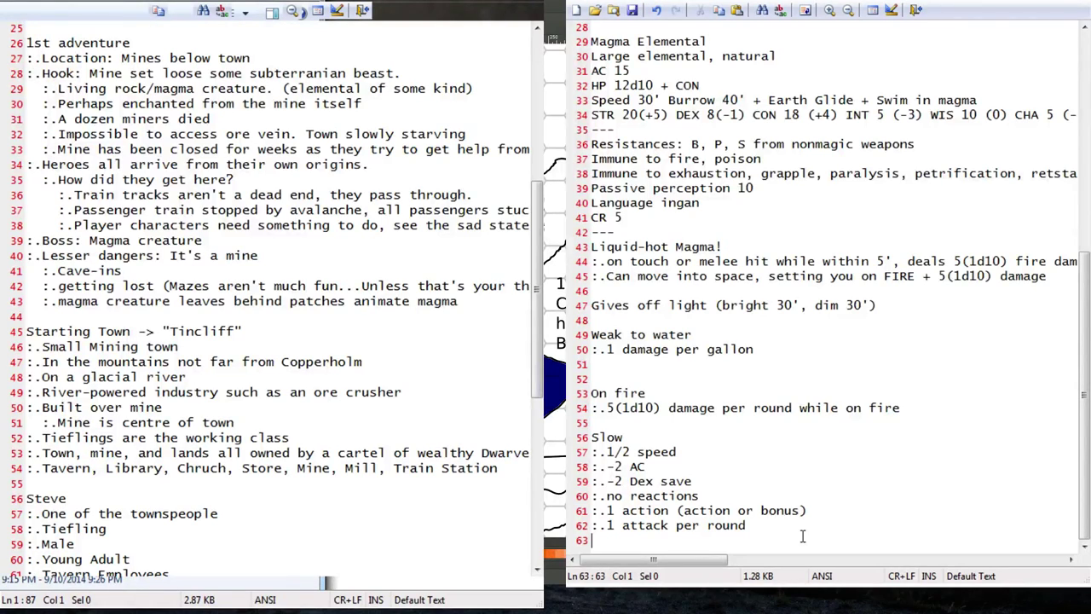
Leave blank lines below the Slow list and add the heading "Small collapse".
scroll(800, 496, "up", 9)
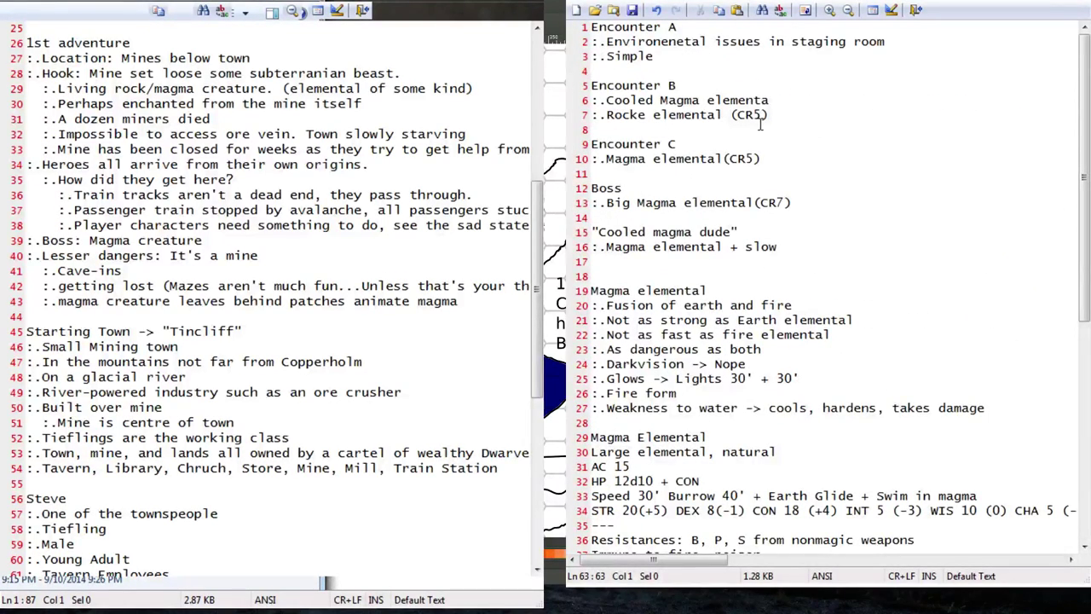
left_click(915, 46)
scroll(670, 348, "down", 9)
left_click(679, 540)
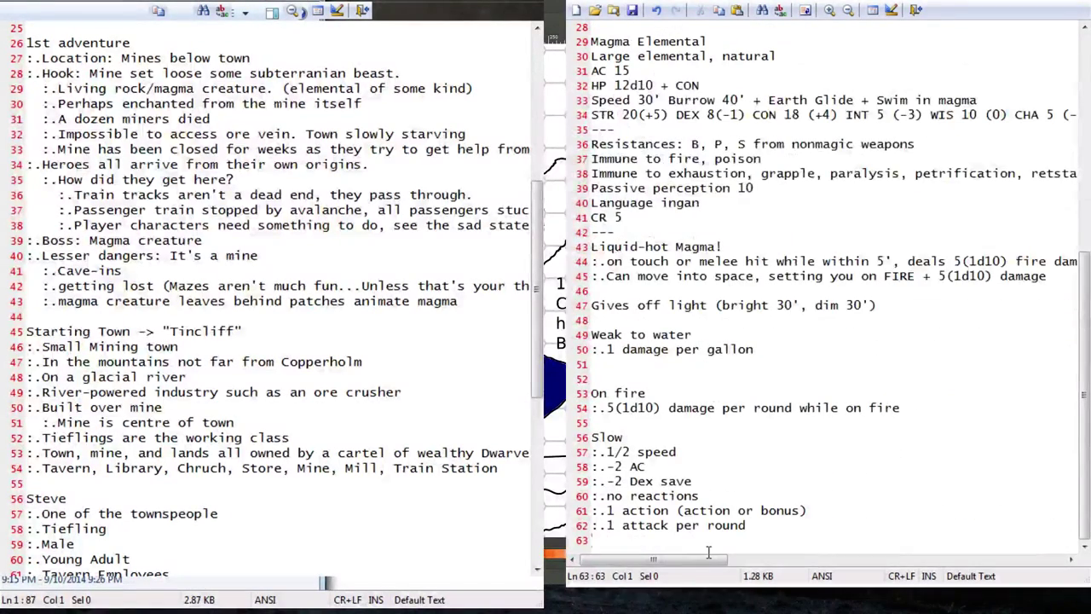
key("Return")
key("Return")
type("Smal")
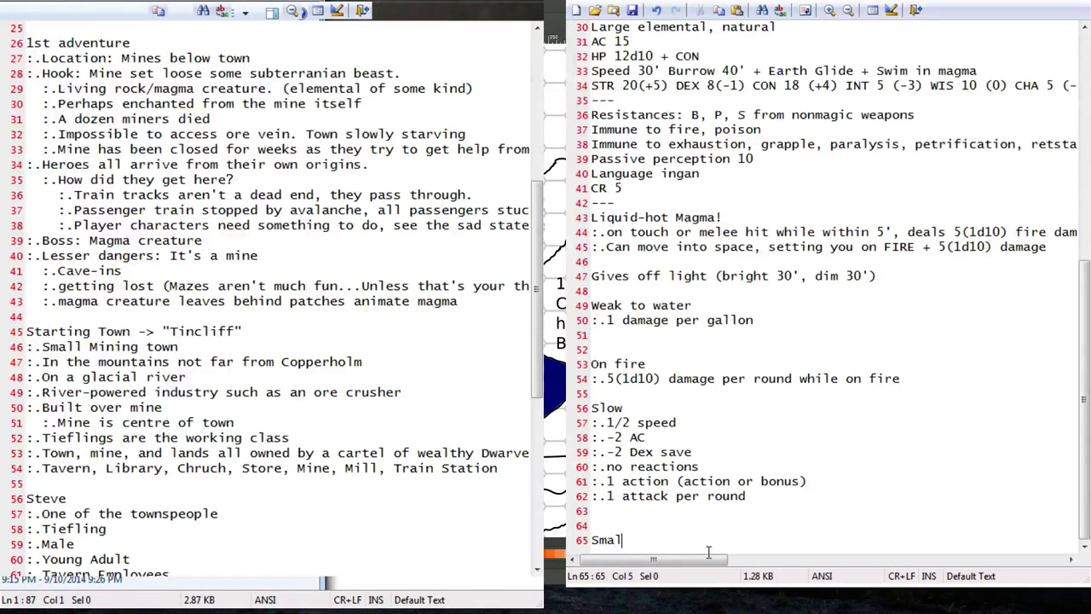
type("l collapse")
key("Return")
Add the bullets ":.2d6 bludgeoning damage to characters in area" and ":.Not enough rock to bury you" under Small collapse.
type(":.")
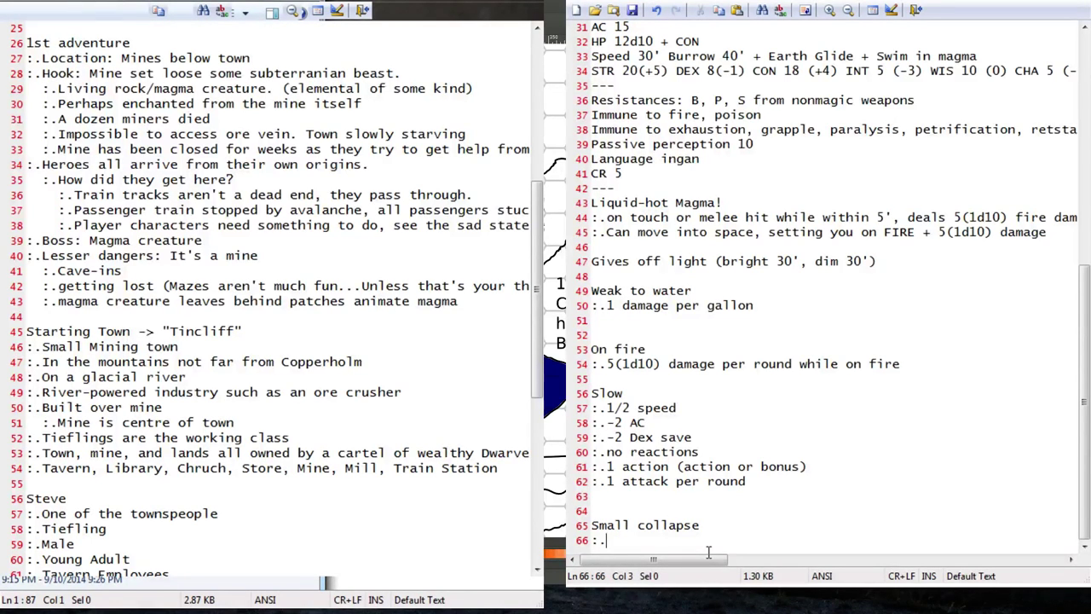
type("2d6 bludgeonin")
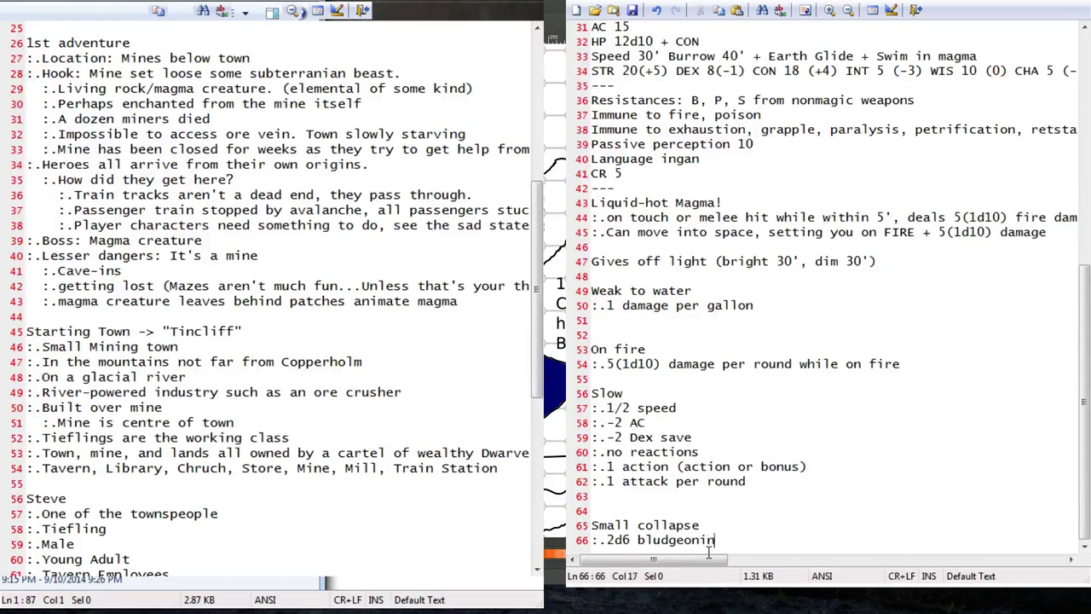
type("g damage to charact")
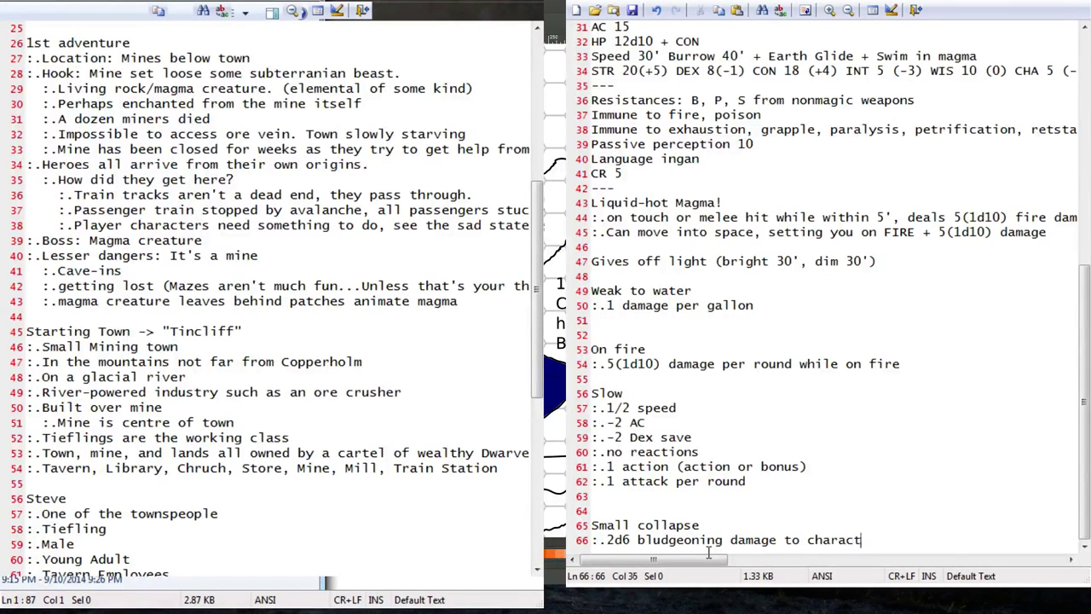
type("ers in area")
key("Return")
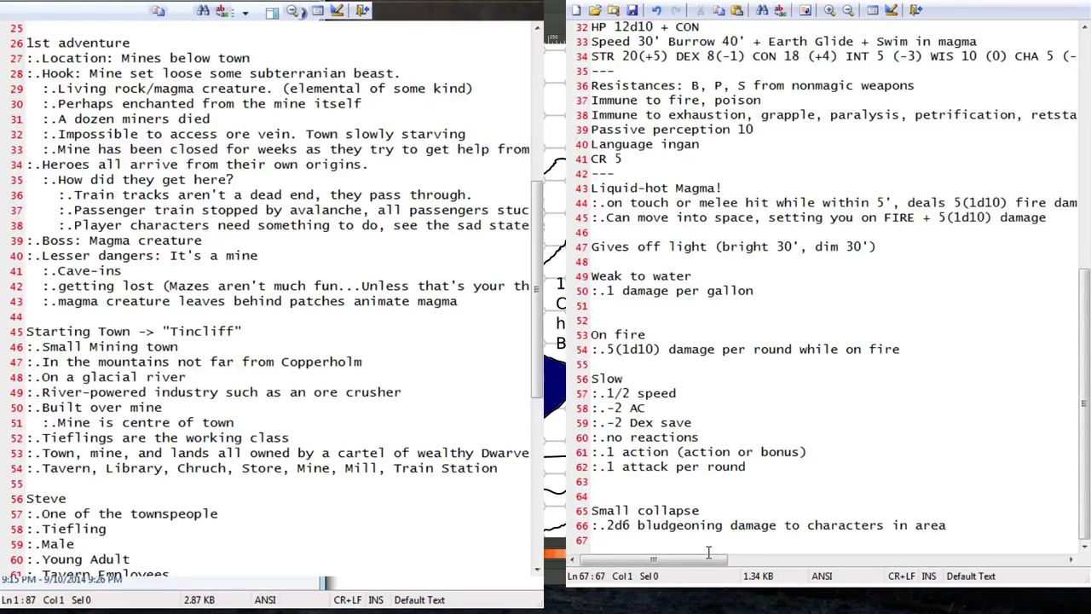
type(":.Not enough rock to bury you")
key("Return")
key("Return")
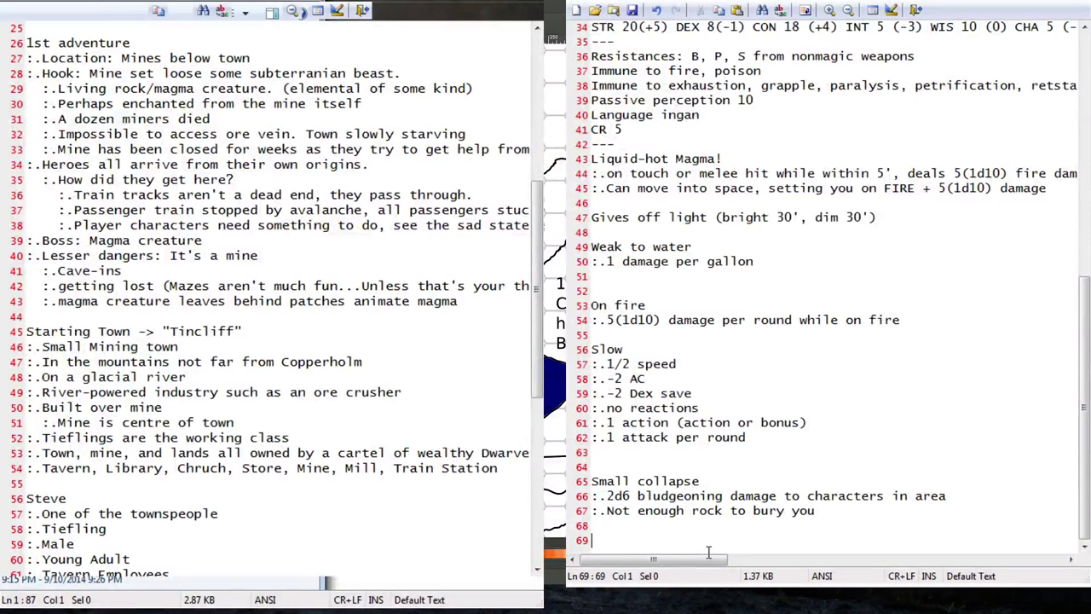
key("BackSpace")
Add a third Small collapse bullet, ":.Dwarf can spot it (stonecunning) Passive DC".
type(":.Dwarf can spot it (")
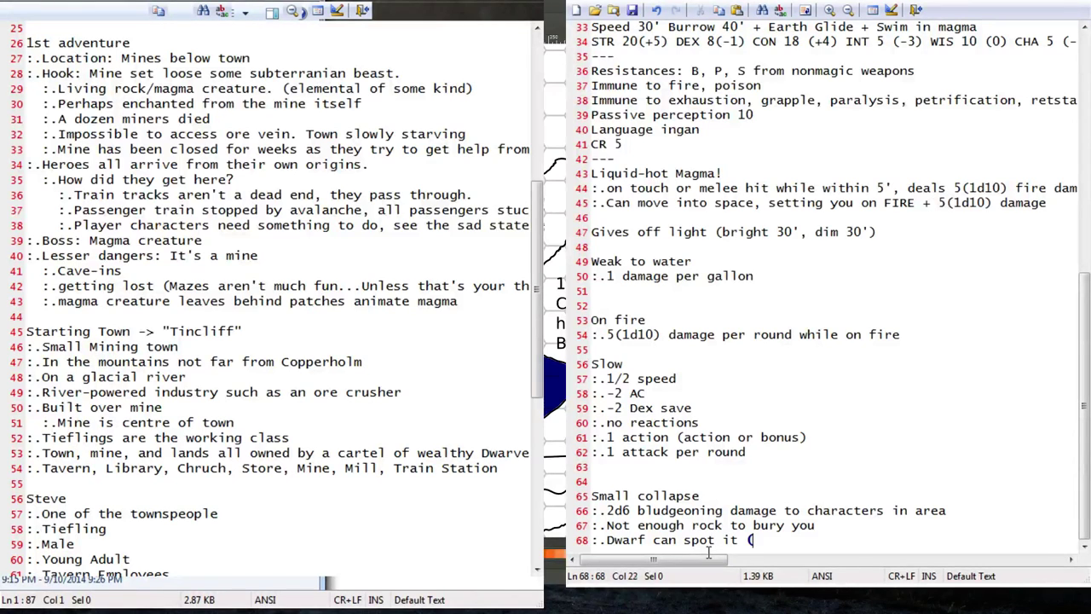
type("stonecunning) DC")
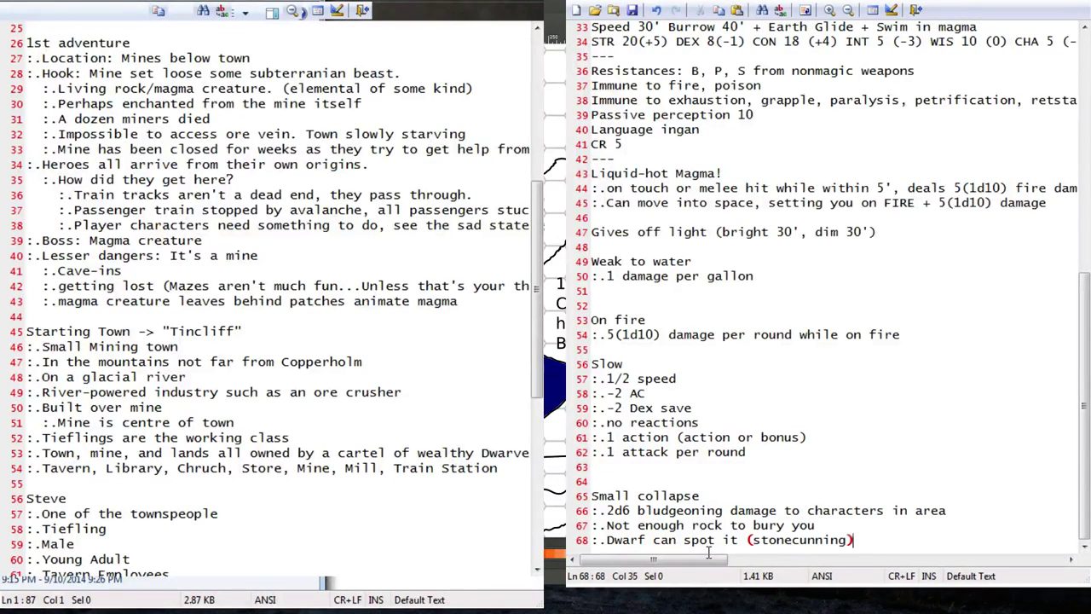
key("BackSpace")
key("BackSpace")
key("BackSpace")
type("Passive DC")
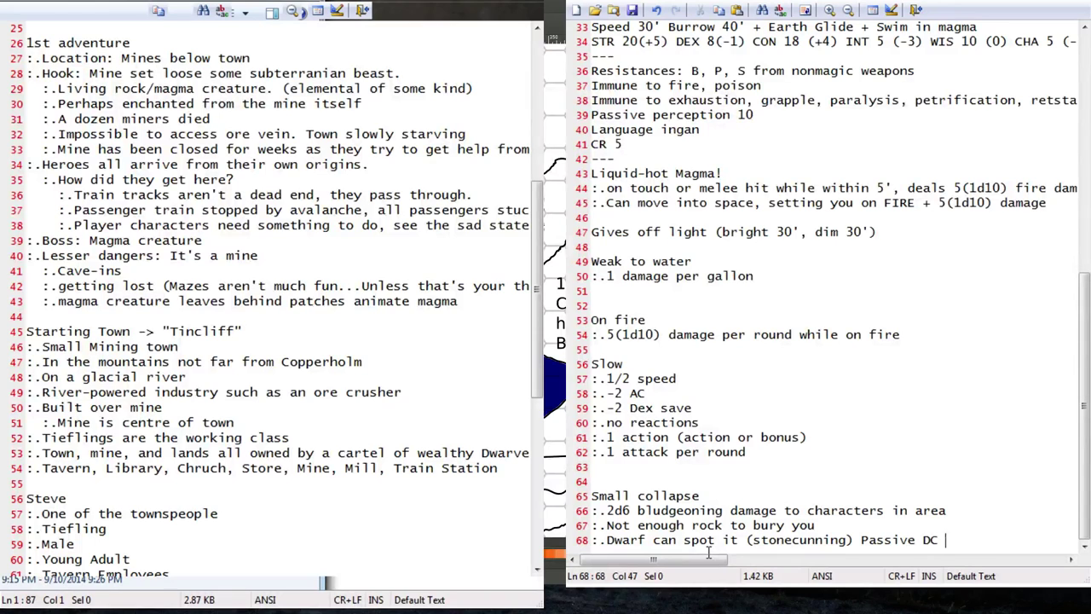
Replace "Passive DC" in the dwarf bullet with "passive spot is easy".
key("BackSpace")
key("BackSpace")
key("BackSpace")
key("BackSpace")
key("BackSpace")
key("BackSpace")
key("BackSpace")
key("BackSpace")
key("BackSpace")
key("BackSpace")
key("BackSpace")
key("BackSpace")
type("passive spot is an")
key("BackSpace")
key("BackSpace")
type("easy")
key("Return")
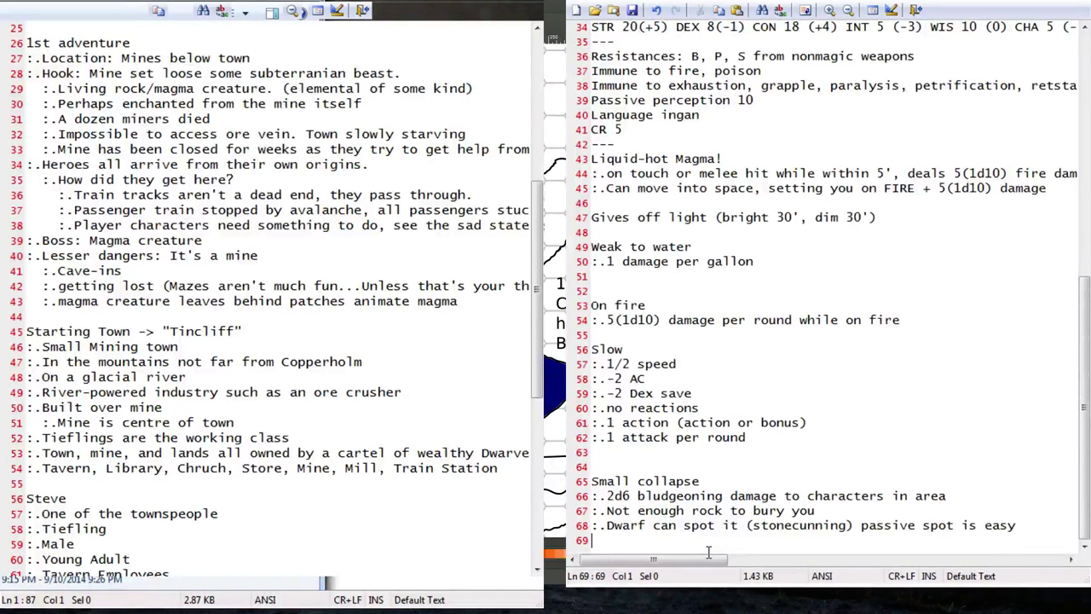
Replace "is easy" at the end of the dwarf bullet with "10 with stonecunning".
key("BackSpace")
key("BackSpace")
key("BackSpace")
key("BackSpace")
key("BackSpace")
key("BackSpace")
key("BackSpace")
key("BackSpace")
key("BackSpace")
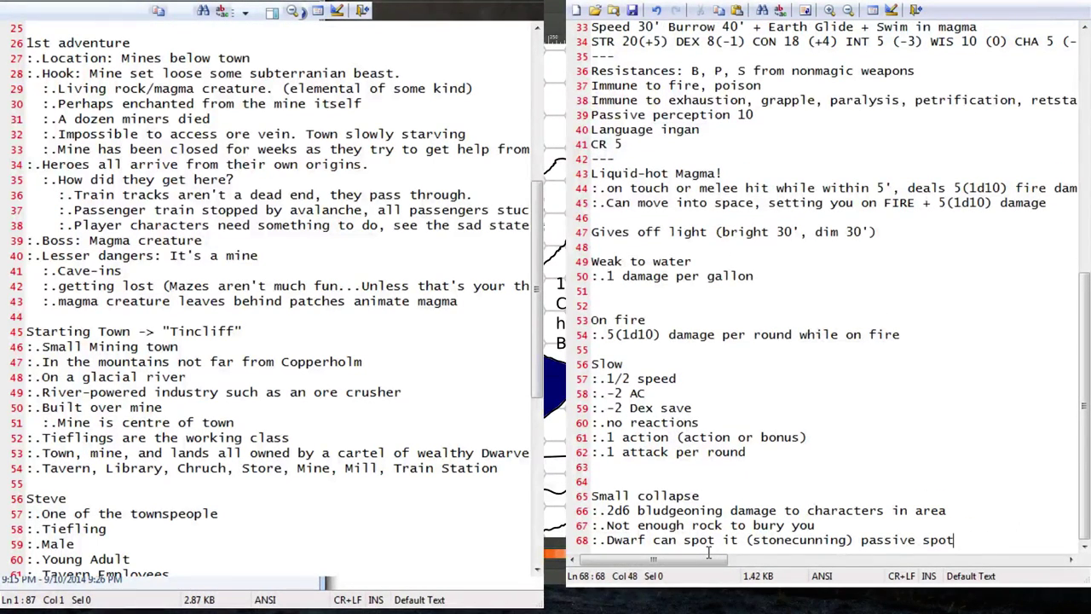
type("10 with stonecunning")
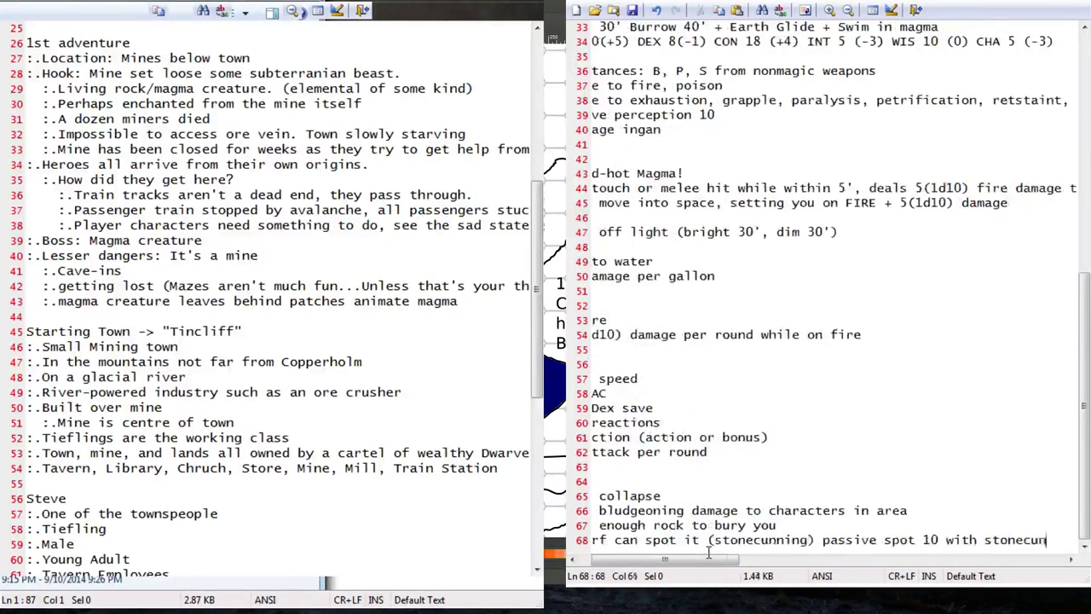
key("Return")
Add the bullet ":.Passive spot 15" at the end of the Small collapse list.
type(":.")
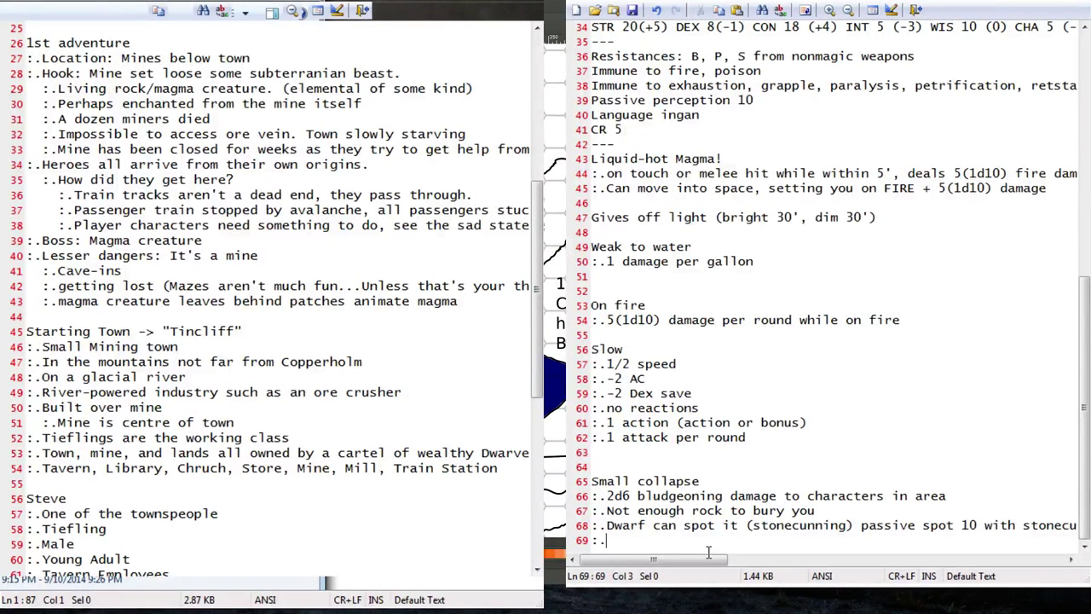
type("Passive spot ")
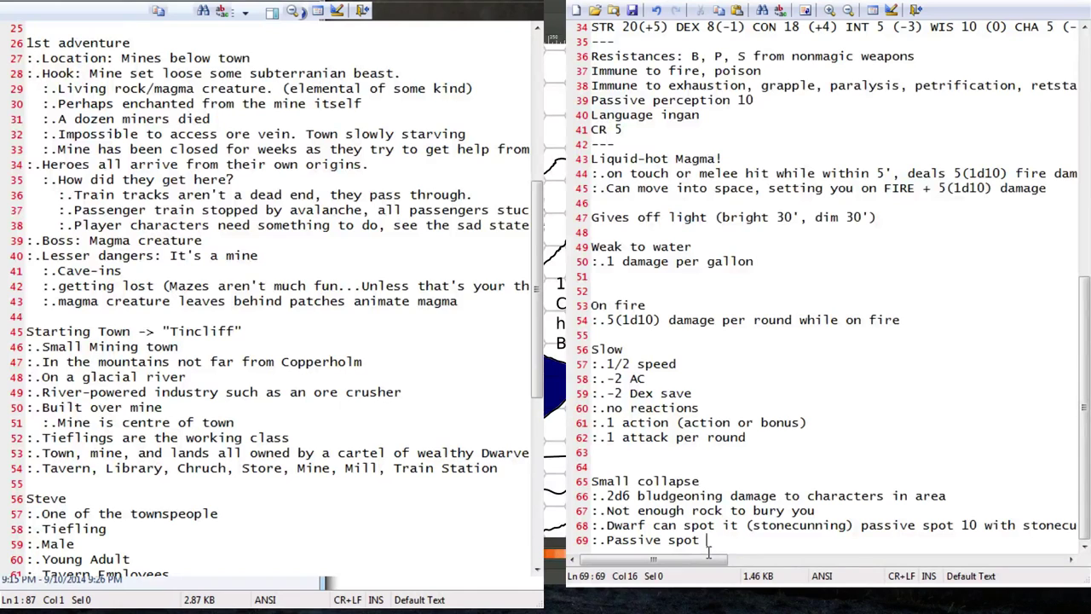
type("15")
key("Return")
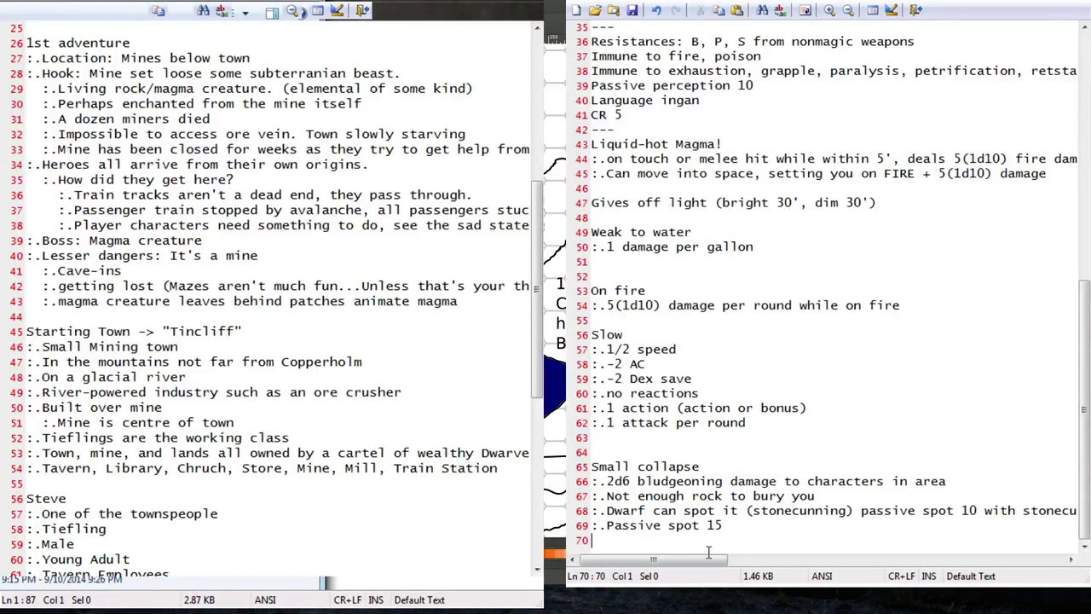
key("Return")
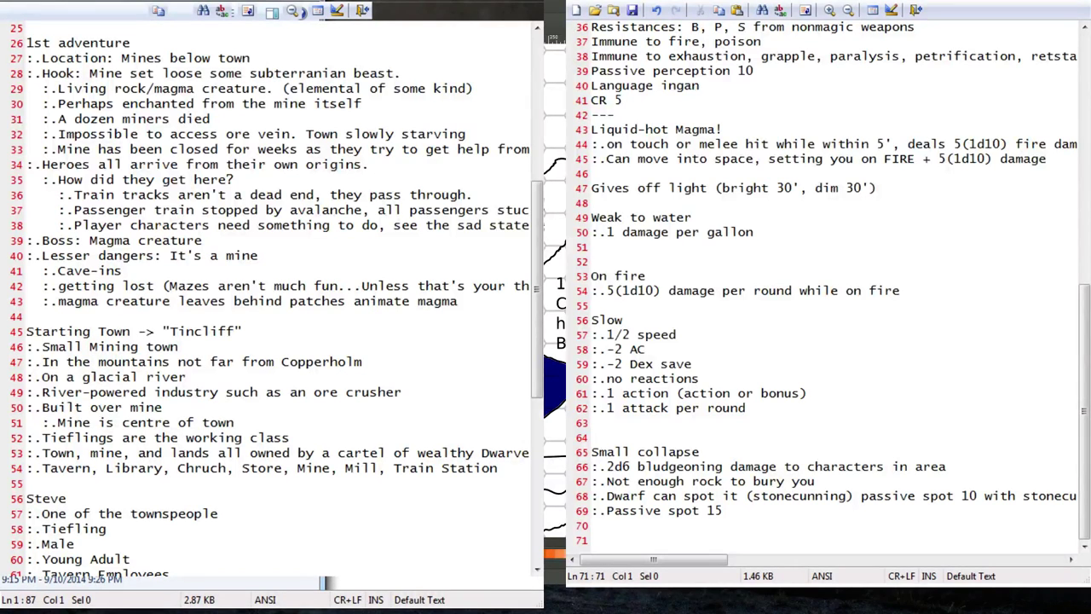
Start a new blank text document and title it "Firey Humanoids", followed by an empty line.
key("ctrl+n")
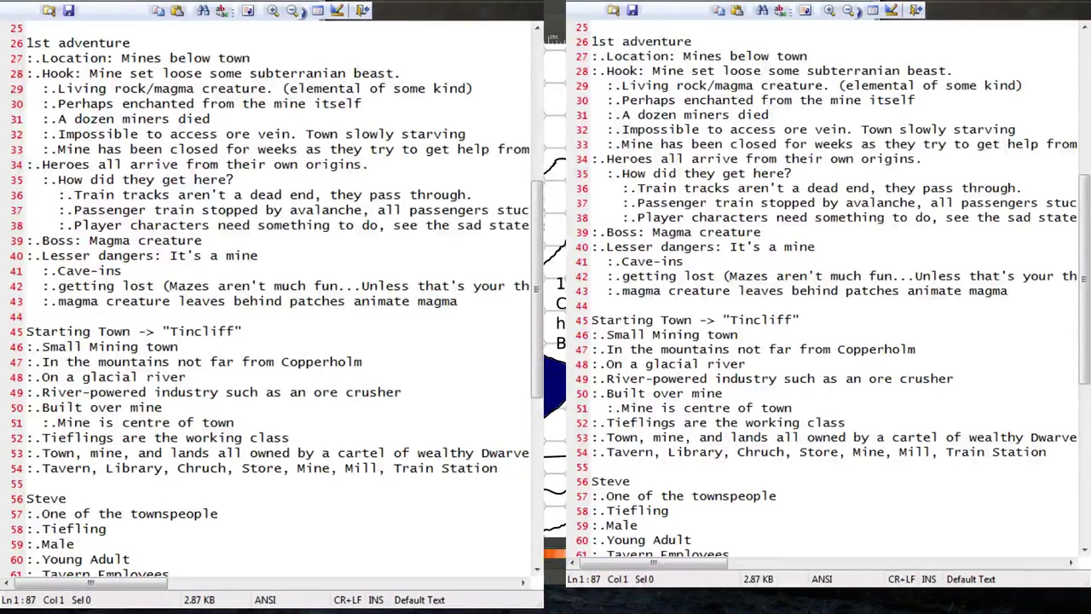
left_click(180, 149)
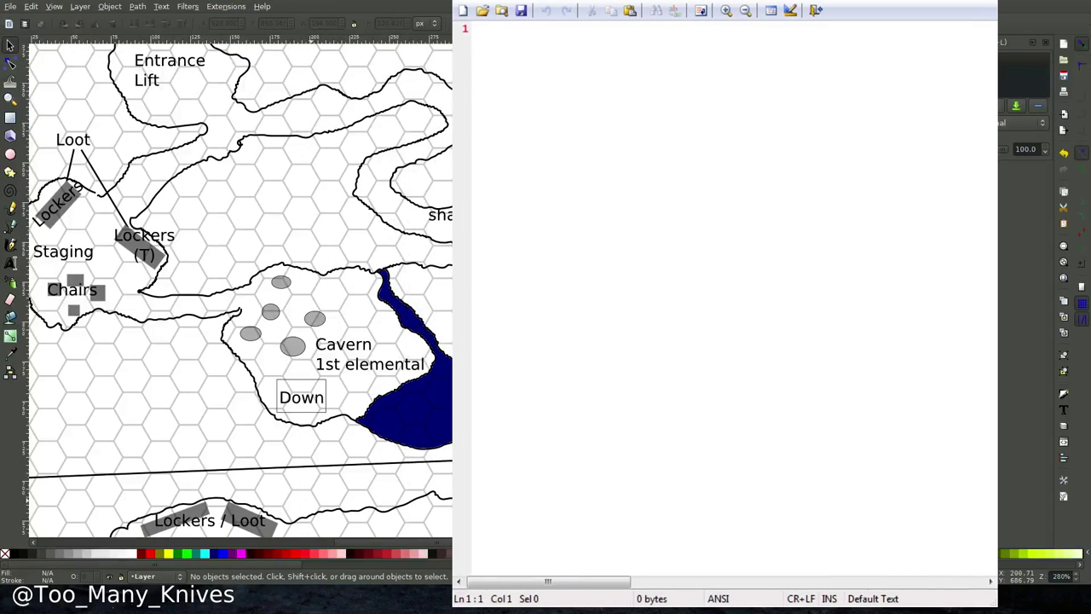
type("Firey ")
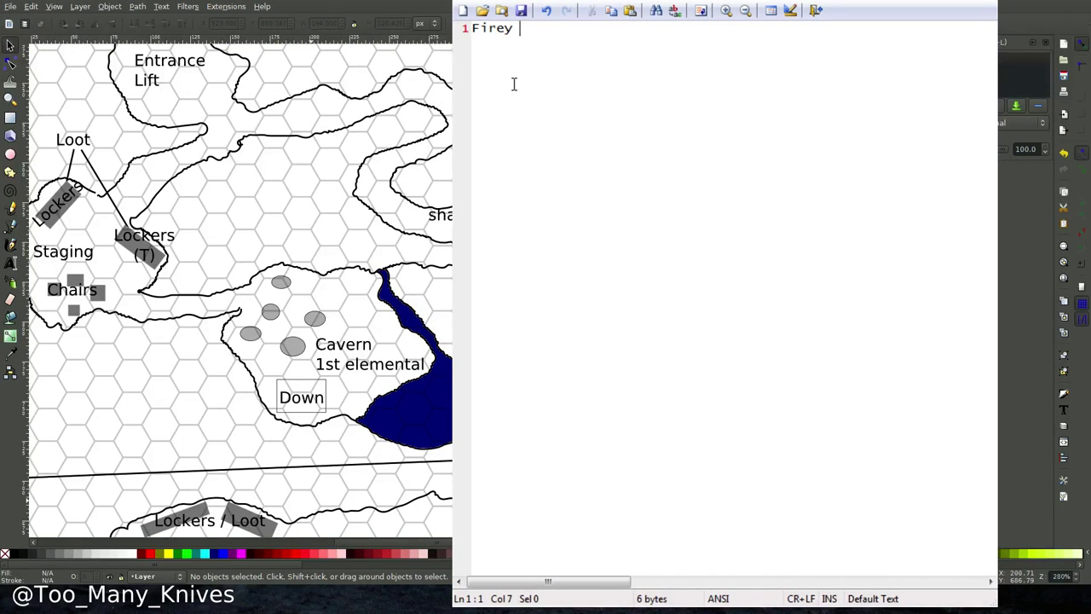
type("Humanoids")
key("Return")
key("Return")
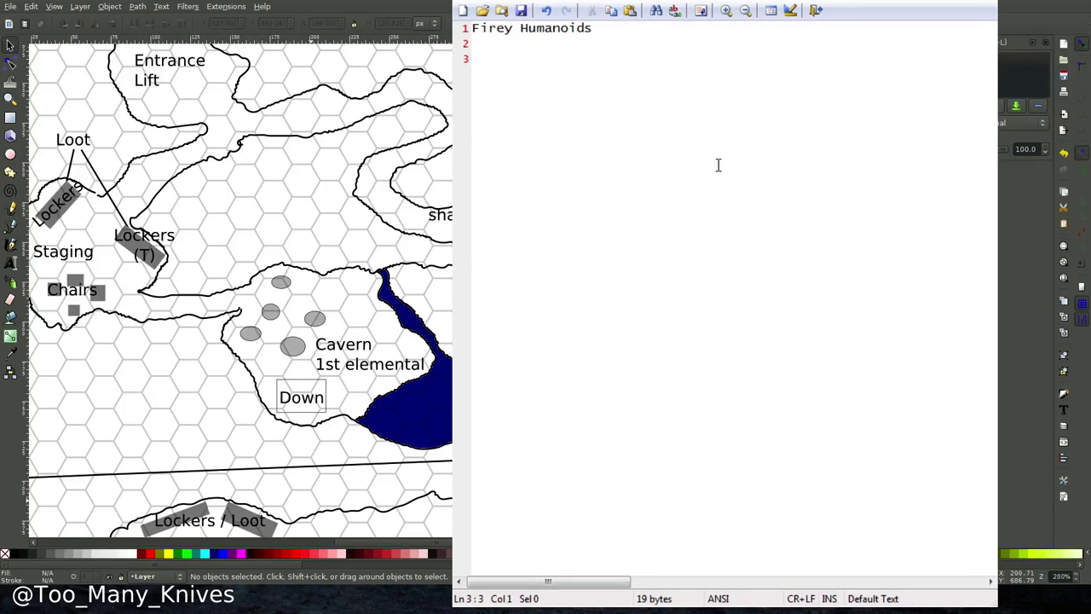
Add the entry "Pyren" with the bullet ":.Tall, Strong, Firey humanoids from another plane".
type("Pyren")
key("Return")
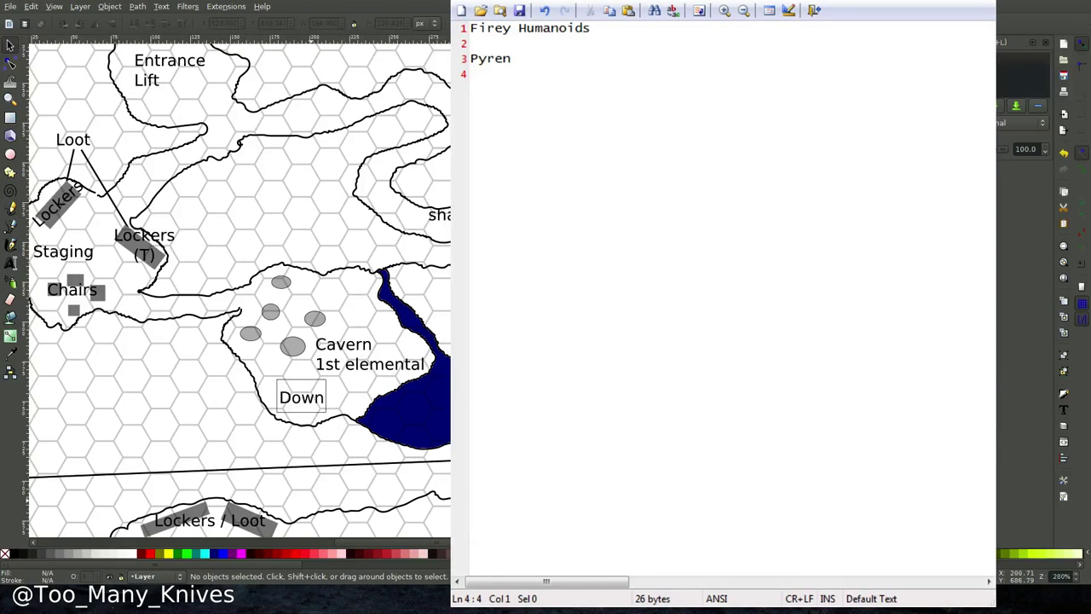
type(":.Tall, Strong, ")
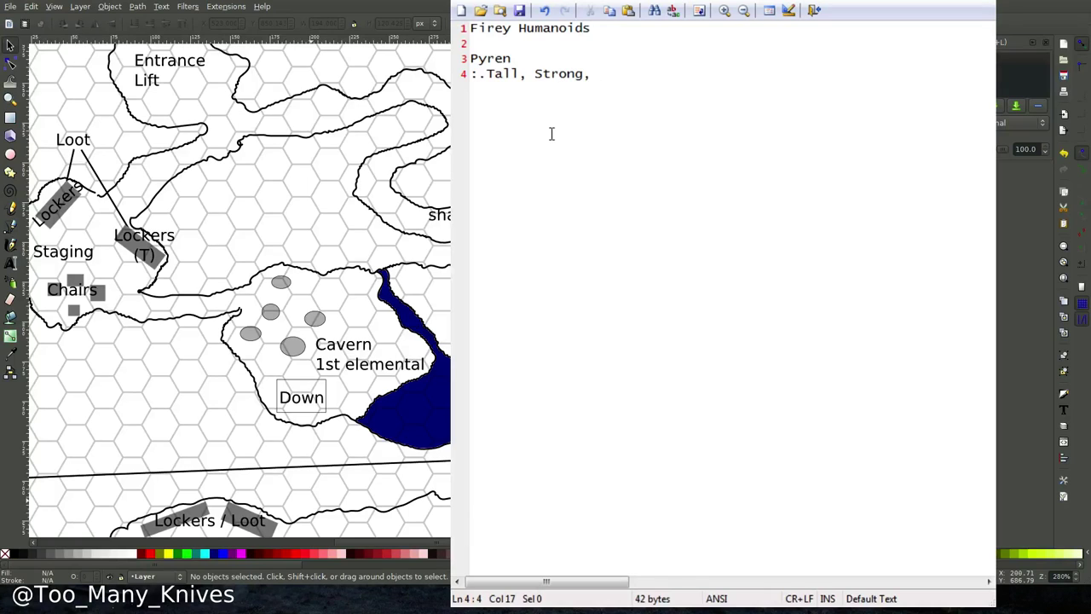
type("Firey humanoids")
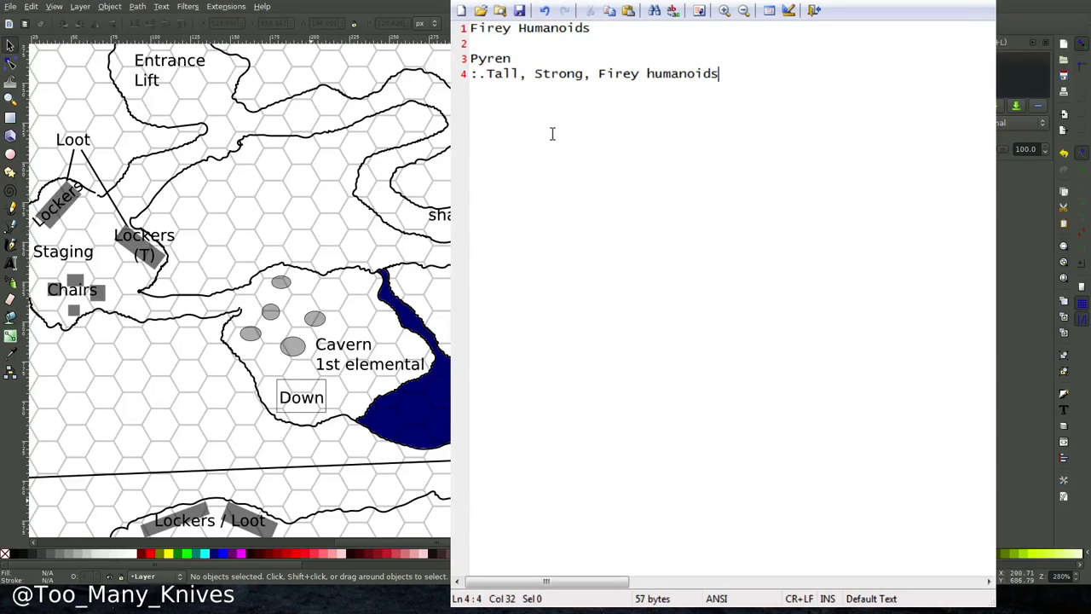
key("Return")
key("BackSpace")
type("from another plane")
key("Return")
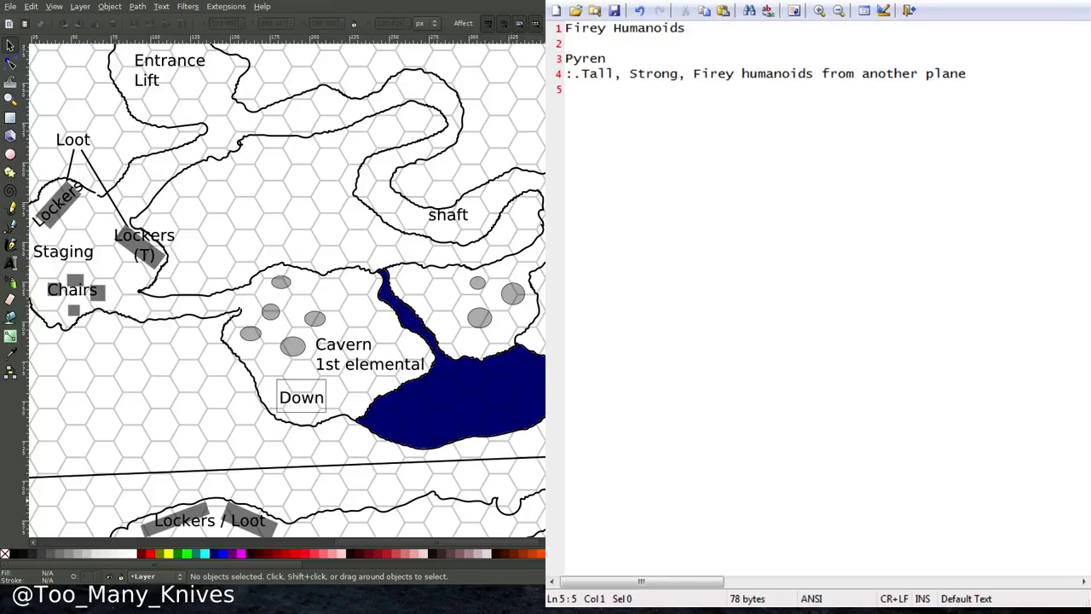
Consult the Pyren Conscript block in the old Pyren stats file and add "Medium Humanoid [Fire] [Extraplanar]" beneath the Pyren description in the new notes.
key("alt+Tab")
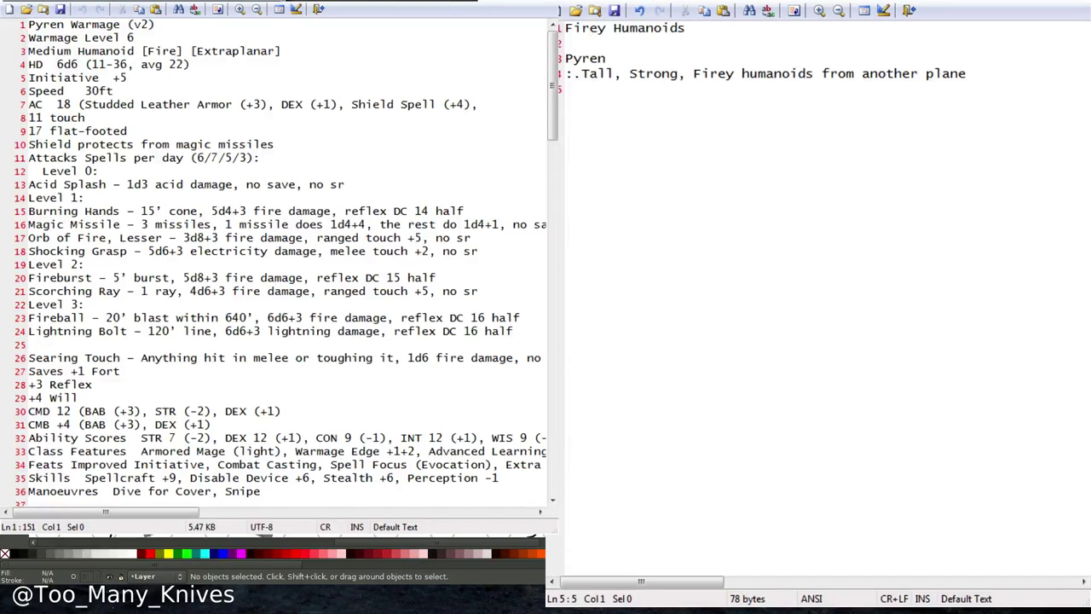
left_click(134, 277)
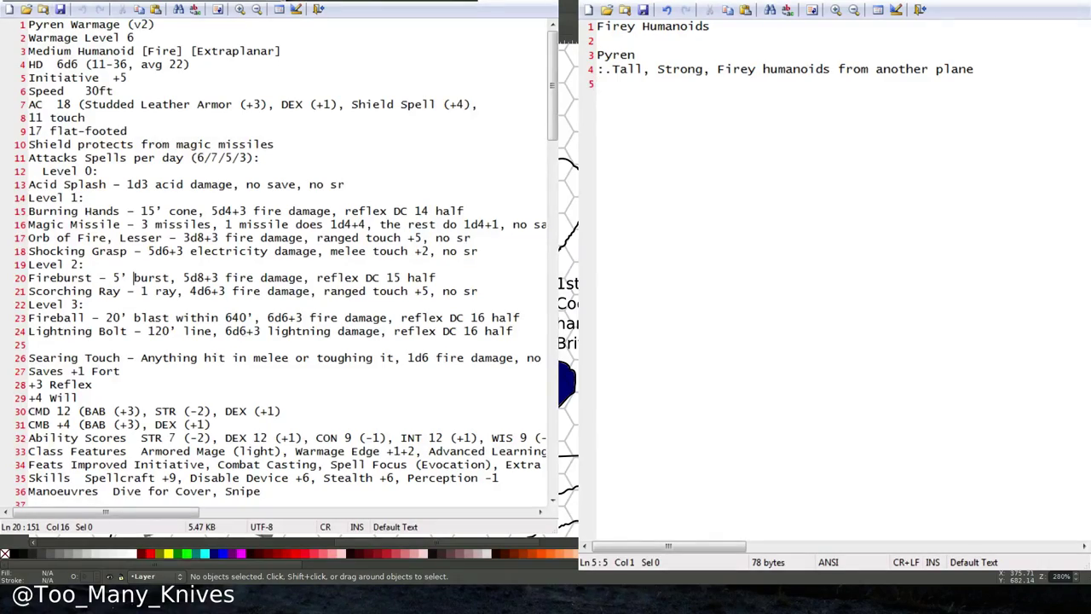
scroll(291, 365, "down", 12)
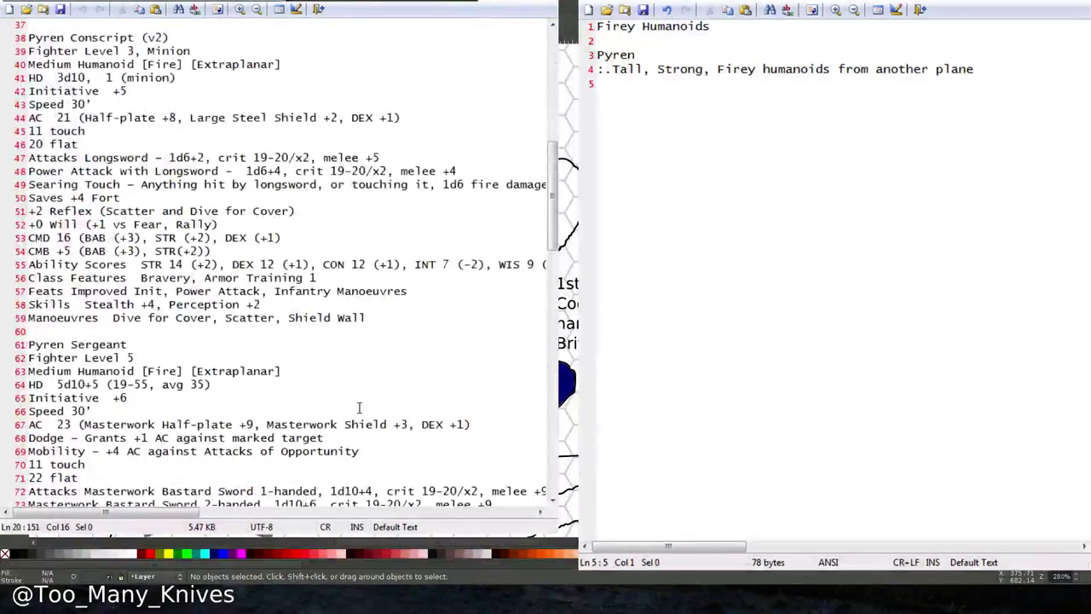
scroll(359, 408, "down", 6)
scroll(359, 409, "up", 5)
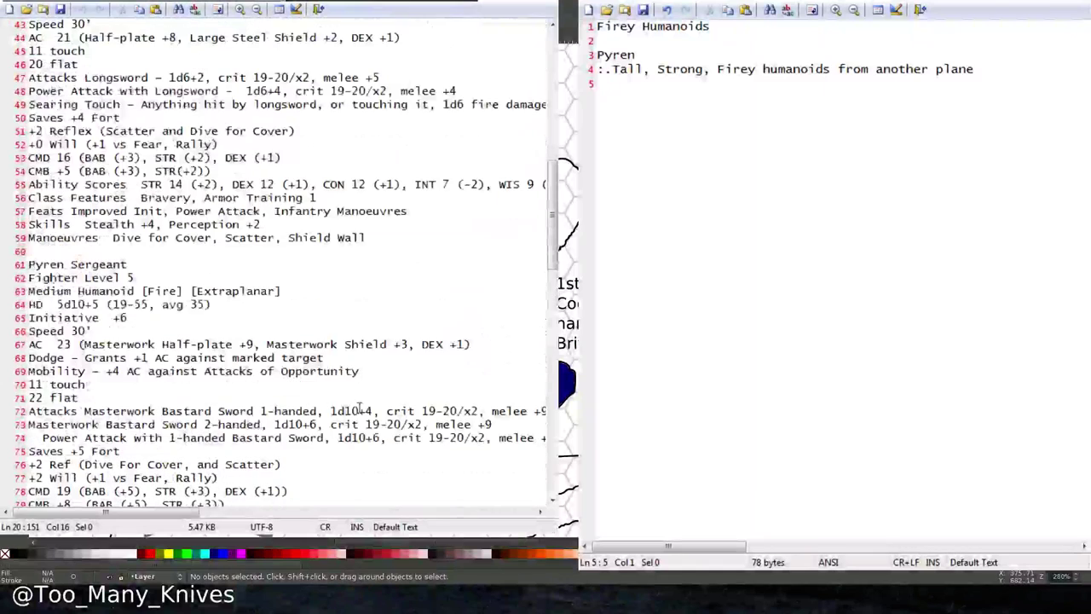
scroll(359, 409, "up", 1)
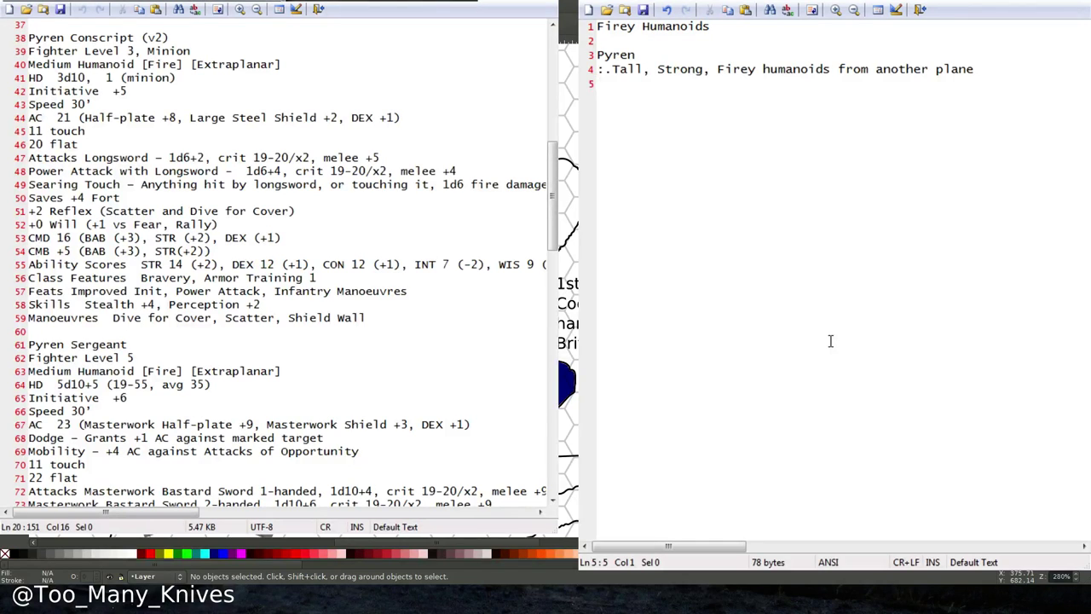
key("Return")
type("Medium Humanoid [Fire] [Extraplanar]")
key("Return")
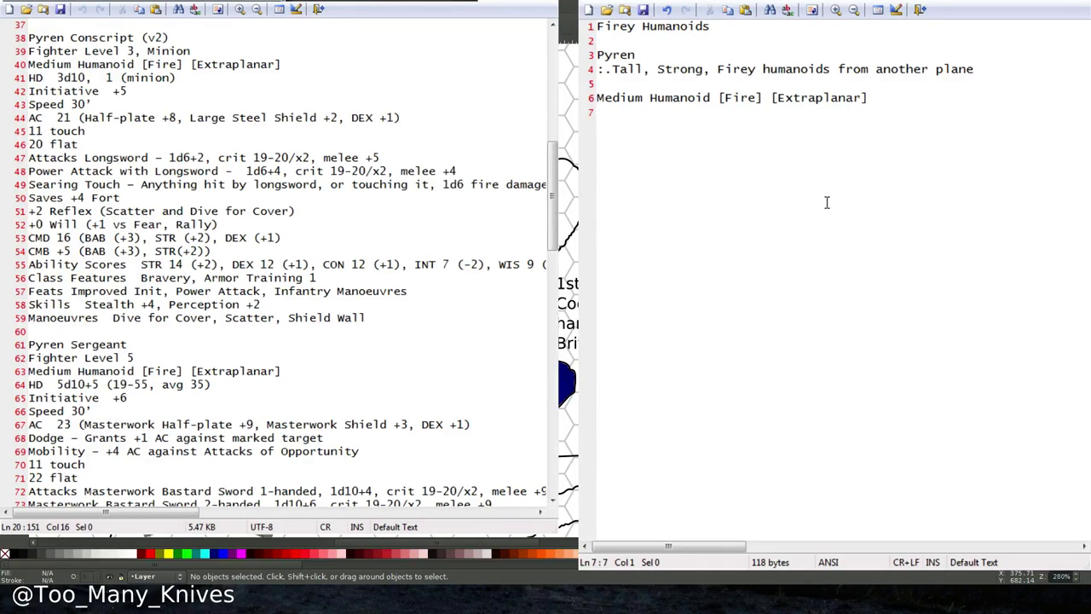
Add the lines "Fighter Level 3" and "HD 3d10 (20hp)" below the creature type.
type("Fighter Le")
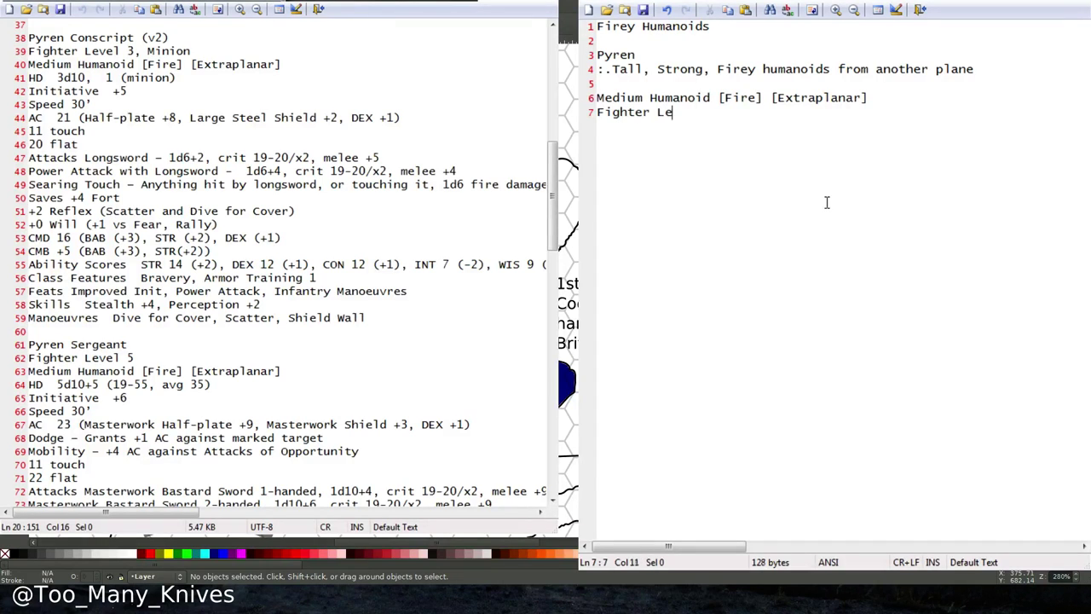
type("vel 3")
key("Return")
type("HD ")
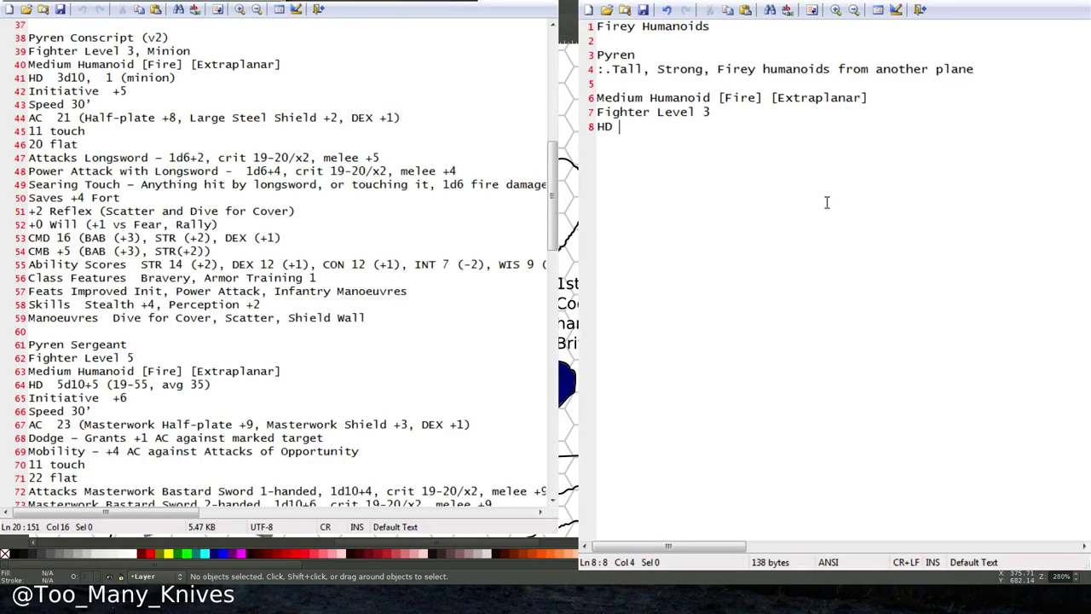
type("3d10 (20")
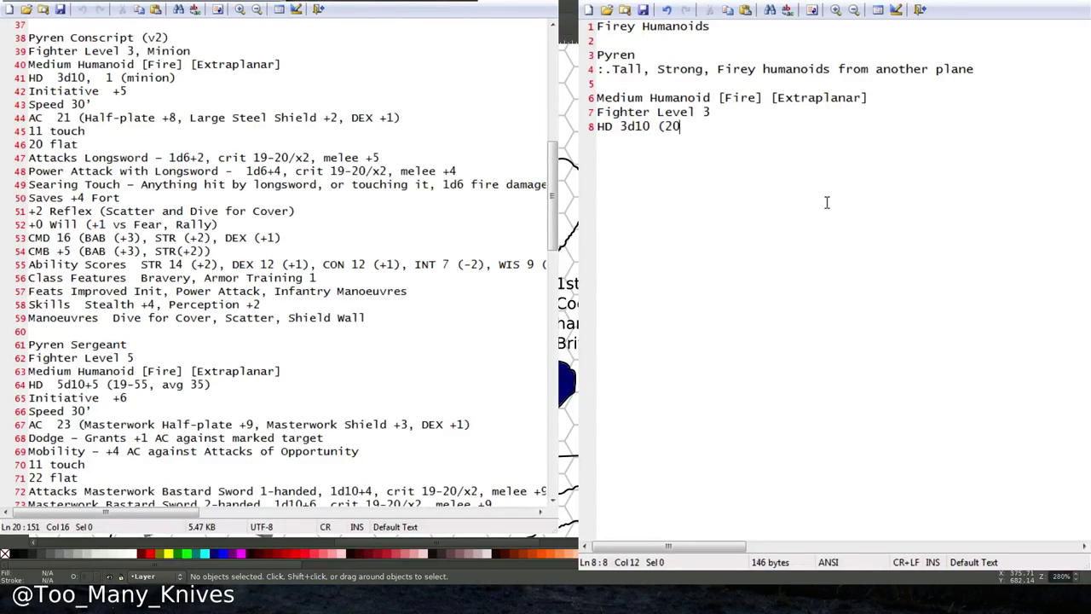
type("hp)")
key("Return")
Append "+ CON" to the HD line and start a new line below it.
left_click(751, 129)
type("+ ON")
key("BackSpace")
key("BackSpace")
type("CON")
key("Return")
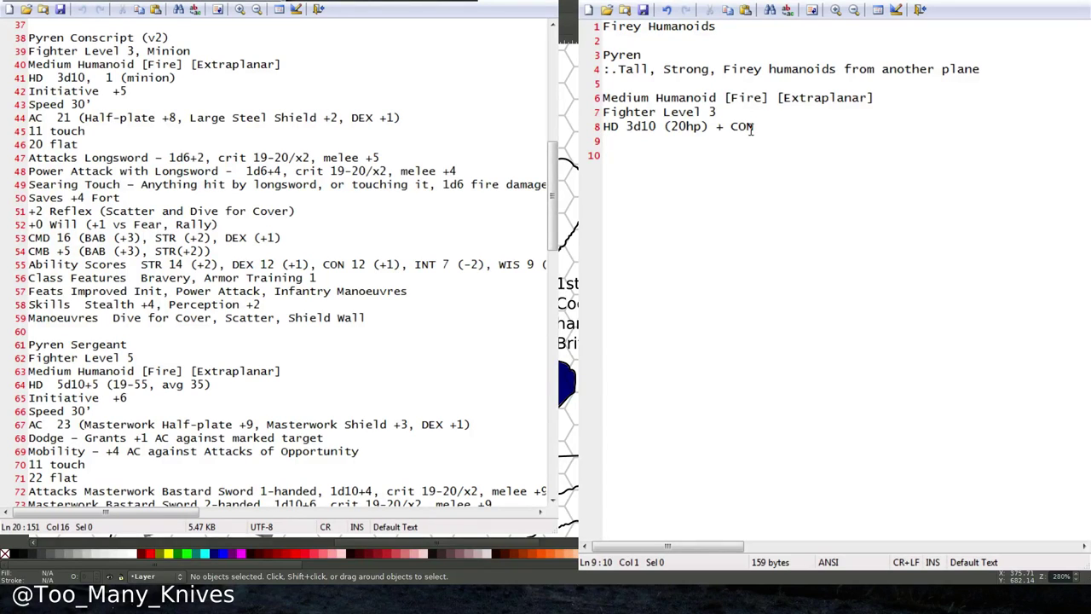
Add the line "Speed 30' (40' unarmoured)" below the HD line.
type("Speed 30'")
key("Return")
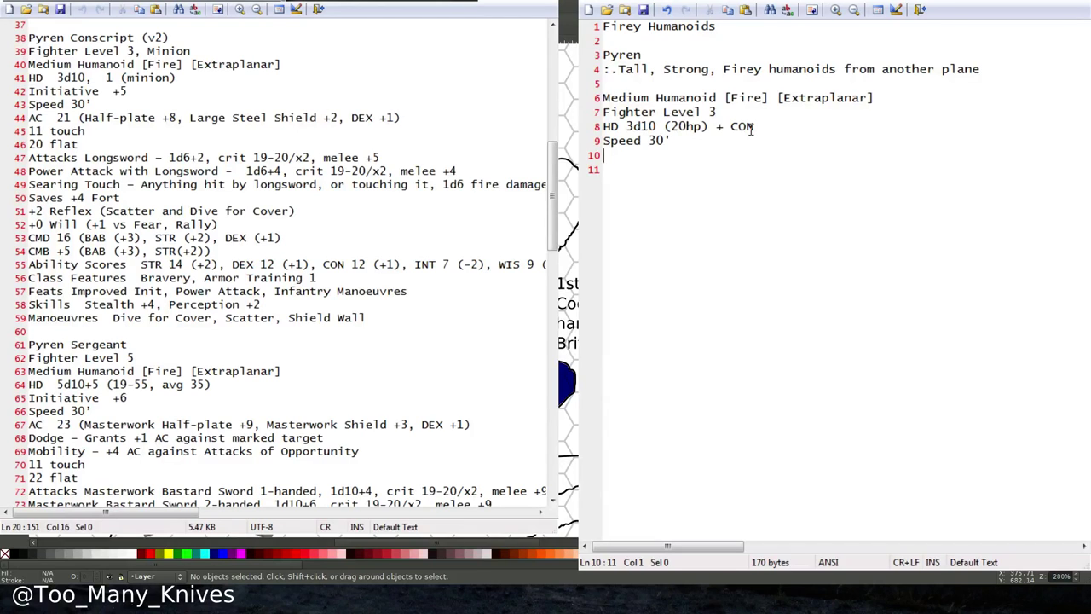
left_click(726, 147)
type("(40' un")
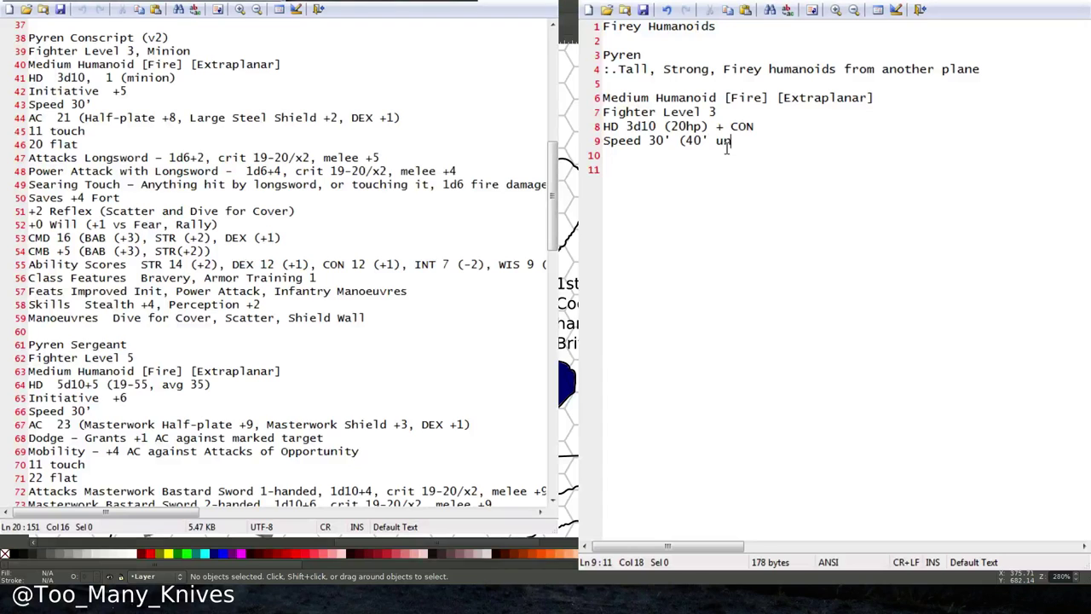
type("armoured)")
key("Return")
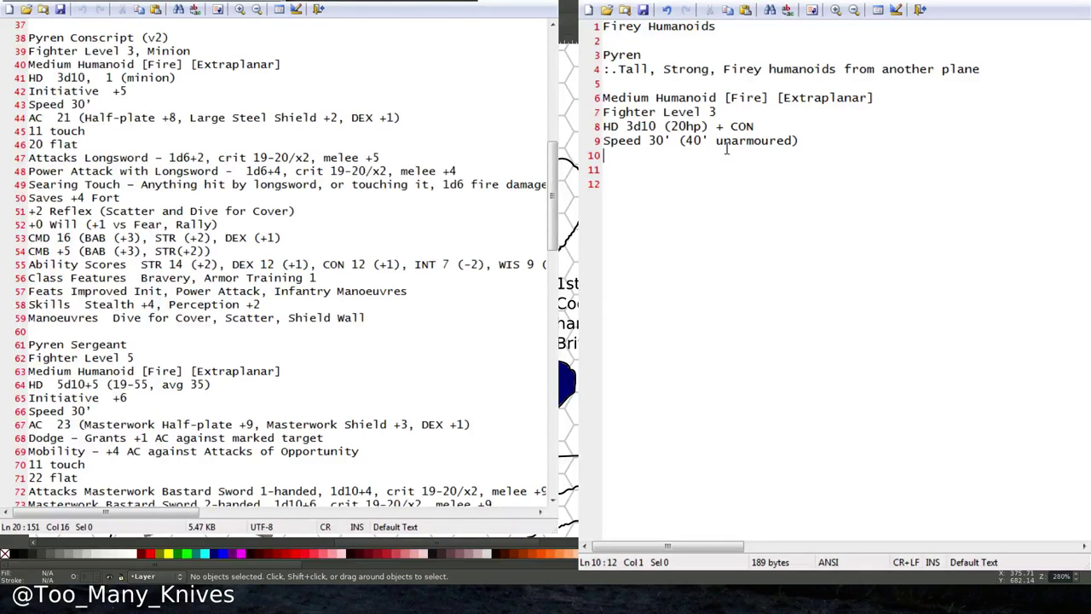
Add an "Armour" heading with the bullets ":.Half-plate" and ":.Large shield".
type("Armour")
key("Return")
type(":.Half-plate")
key("Return")
type(":.")
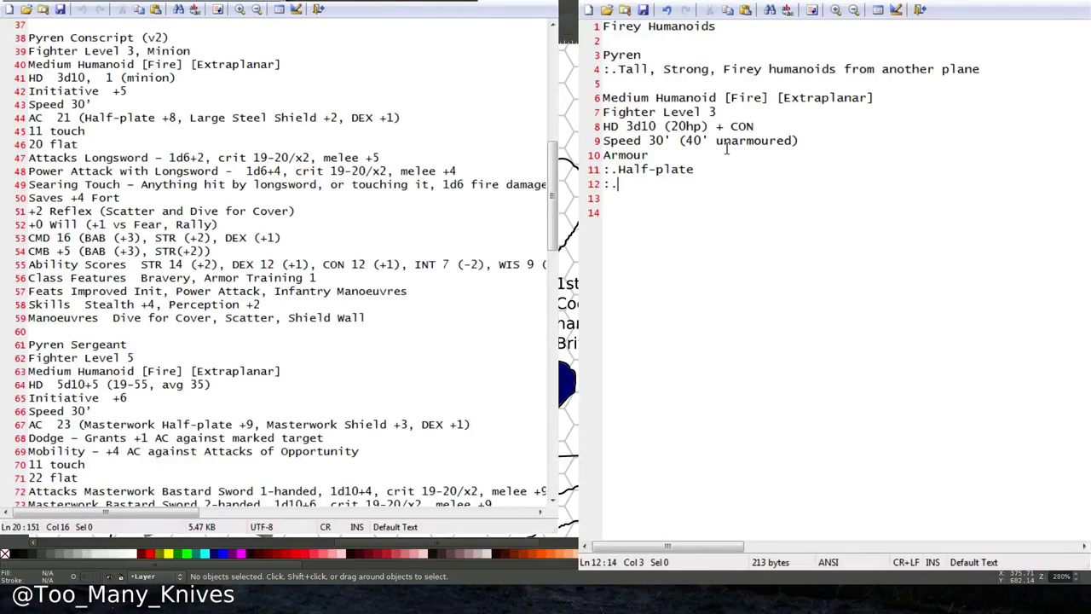
type("Large shield")
key("Return")
type(":.")
key("BackSpace")
key("BackSpace")
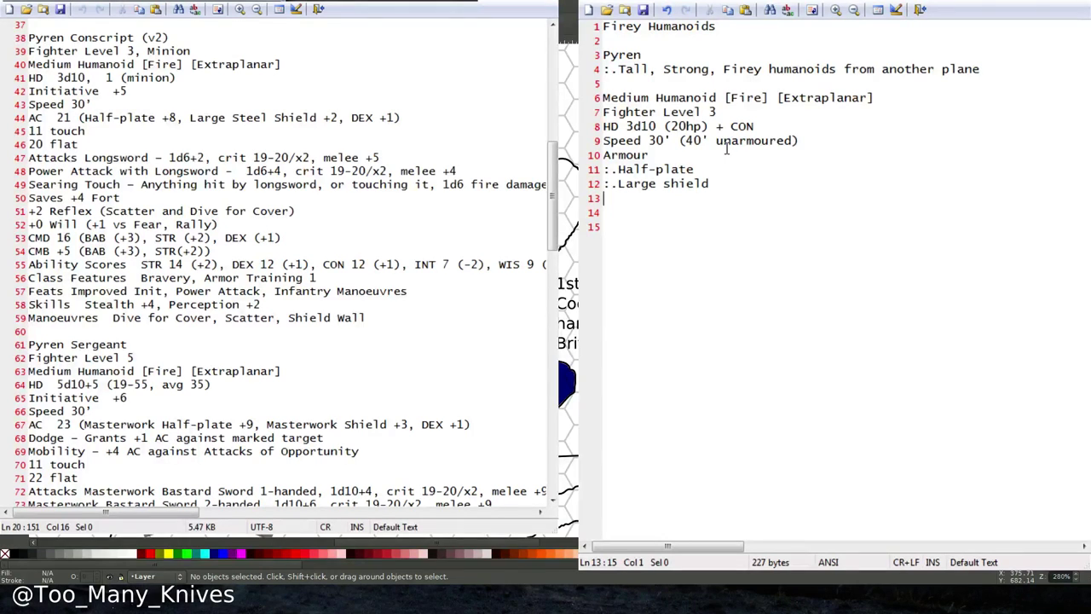
Copy the Pyren Conscript's ability scores, from STR 14 (+2) through CHA 9 (-1), into the new notes below the armour list.
key("Return")
type("STR")
left_click(265, 264)
left_click_drag(155, 515, 116, 512)
left_click(667, 212)
left_click_drag(141, 265, 515, 264)
key("ctrl+c")
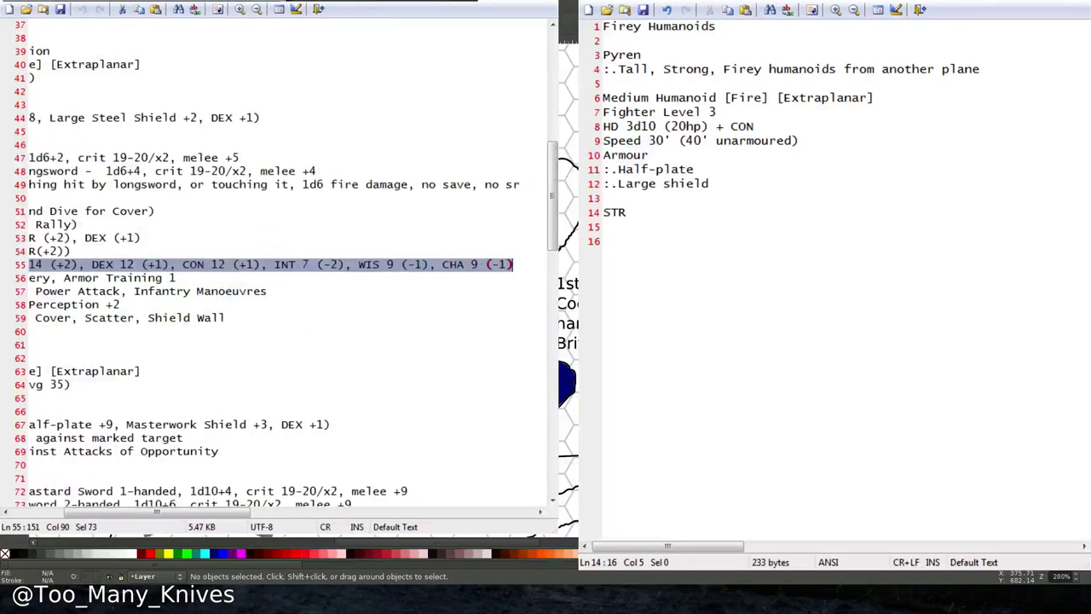
left_click_drag(593, 212, 609, 229)
key("ctrl+v")
key("Home")
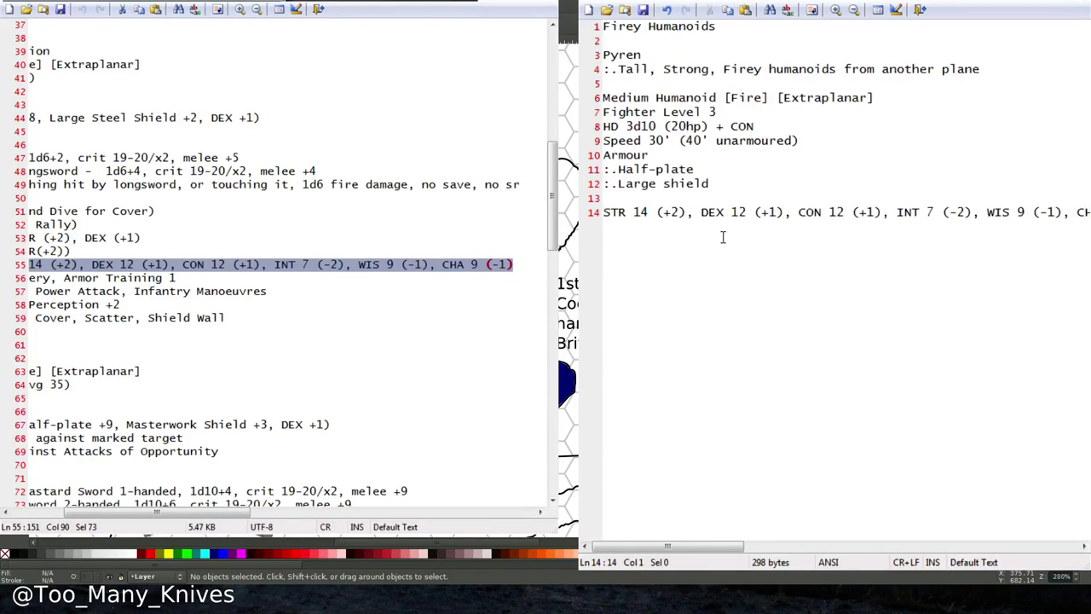
Add the heading "NPC army features" below the ability scores, separated by an empty line.
key("End")
key("Return")
key("Return")
left_click(292, 305)
key("Home")
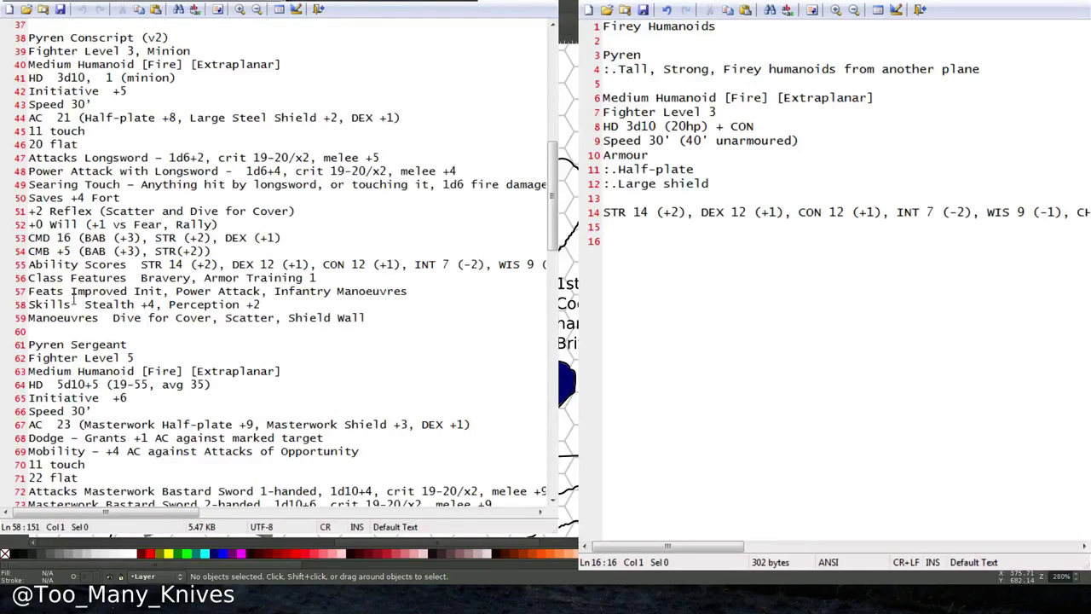
left_click(949, 305)
type("NPC army features")
key("Return")
Add the bullet ":.Dive for Cover (Drop to reroll failed dex saves)" under NPC army features.
type(":.")
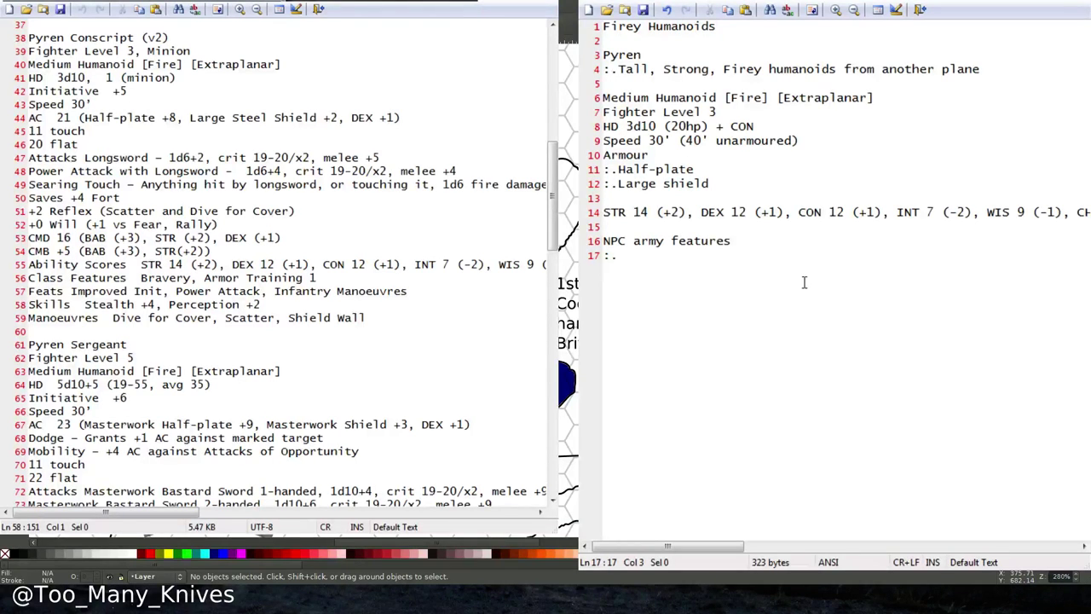
type("Dive for Co")
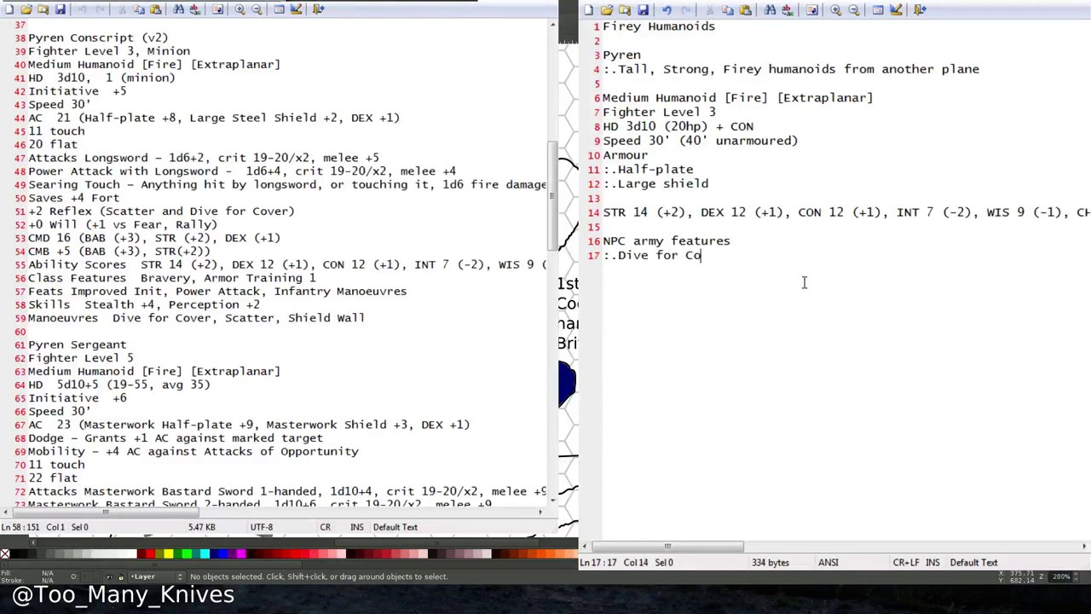
type("ver (Drop to")
key("BackSpace")
type("roll dex saves)")
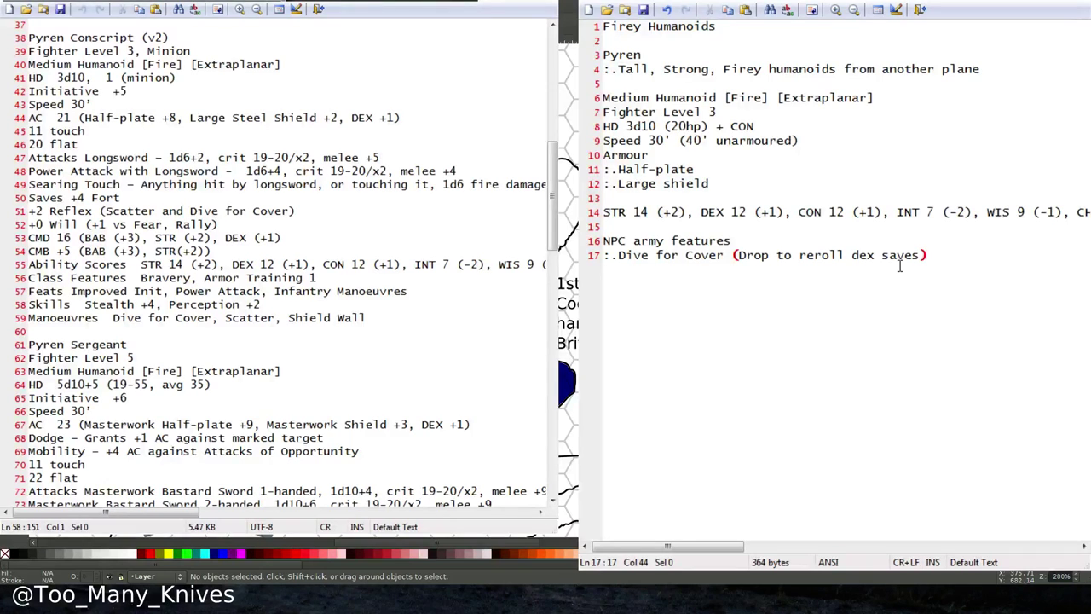
left_click(846, 249)
type("failed")
left_click(1004, 263)
Add the bullet ":.Scatter (reaction 5' step), formation only" below Dive for Cover in the NPC army features.
key("Return")
type(":.")
key("BackSpace")
key("BackSpace")
type(":.")
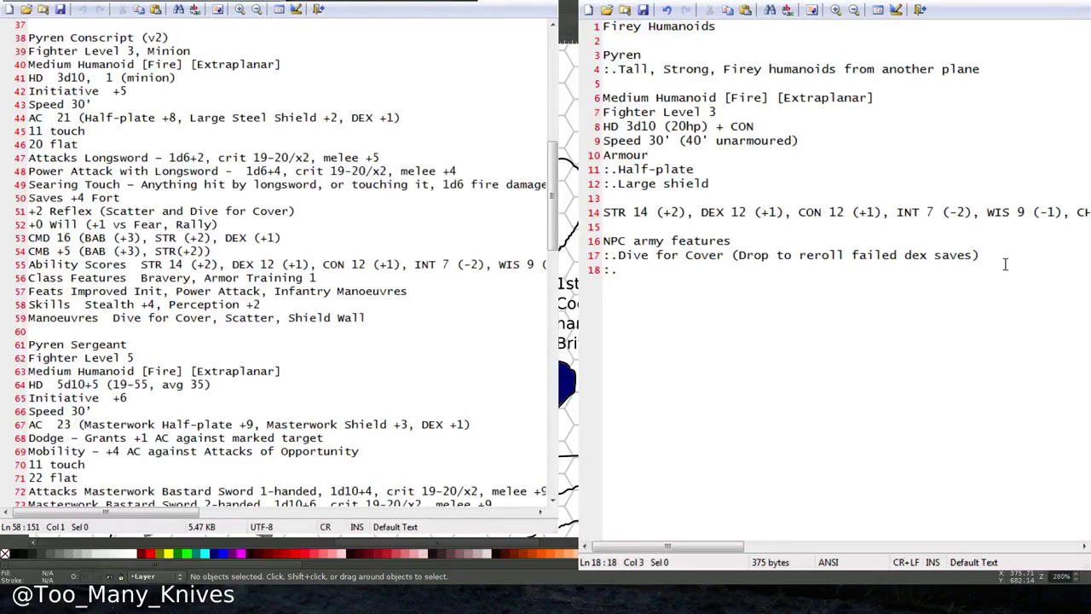
type("Scatter ")
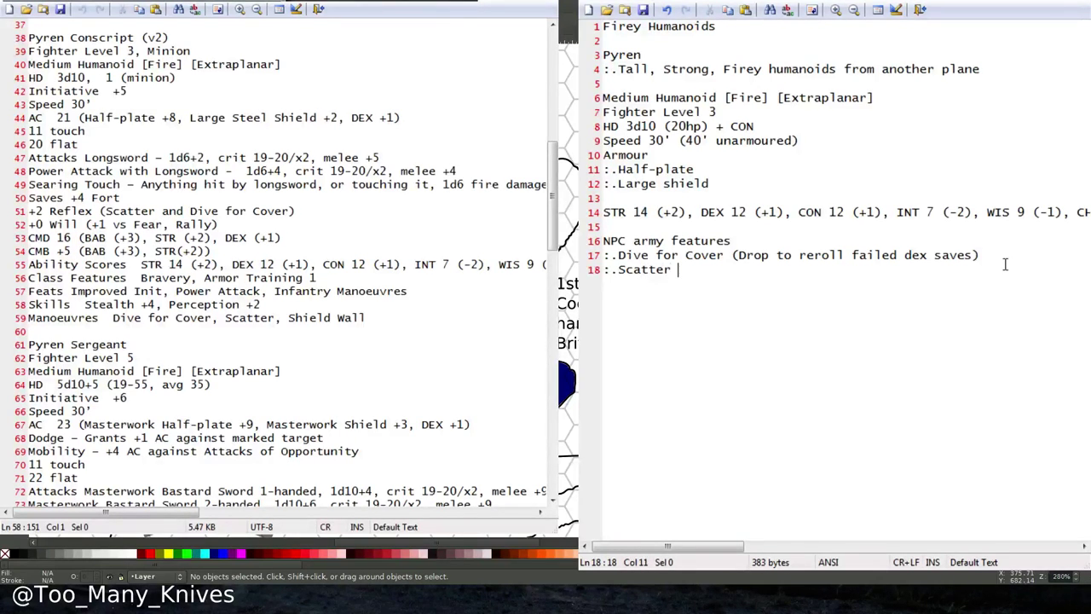
type("(reaction 5' step)")
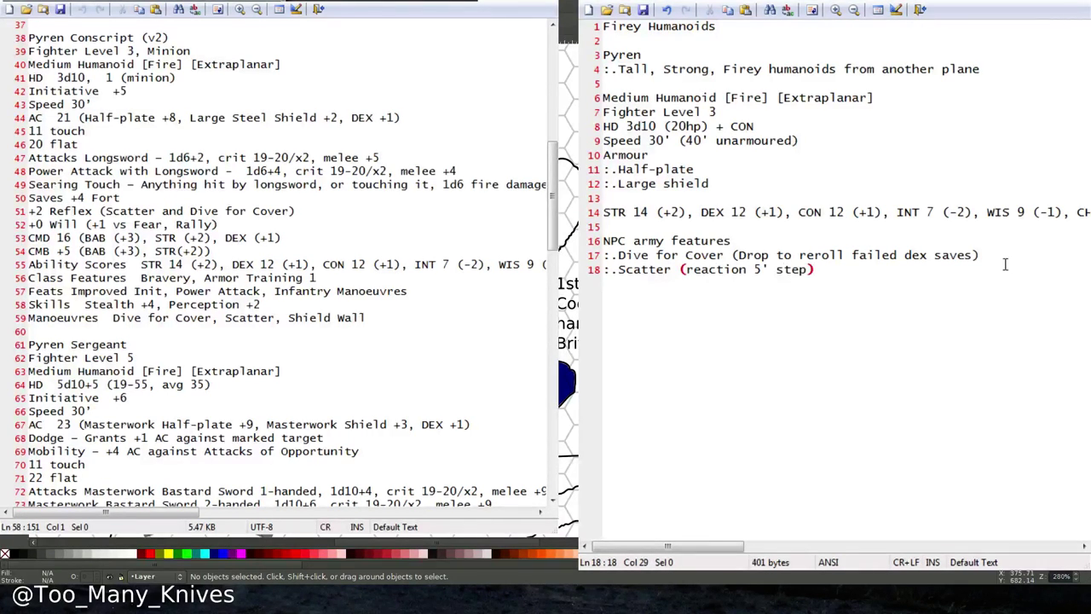
key("Return")
type(":.")
left_click(844, 269)
type(", formation only")
key("Down")
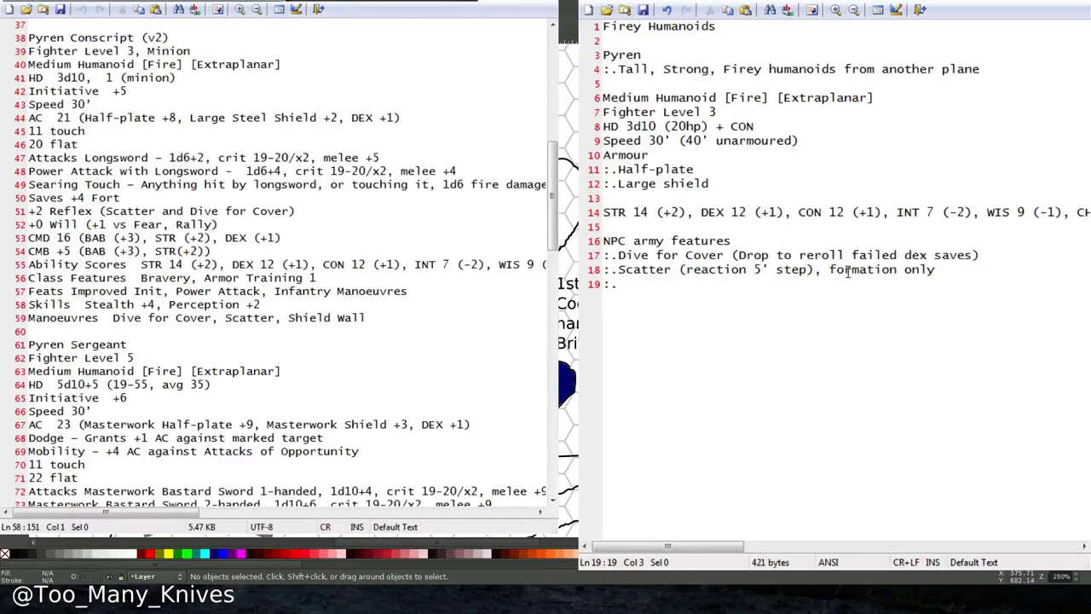
Add the bullet ":.Shield Wall, formation only Resist charge, bull rush, etc" to the NPC army features, followed by two empty lines.
type("Shield Wall")
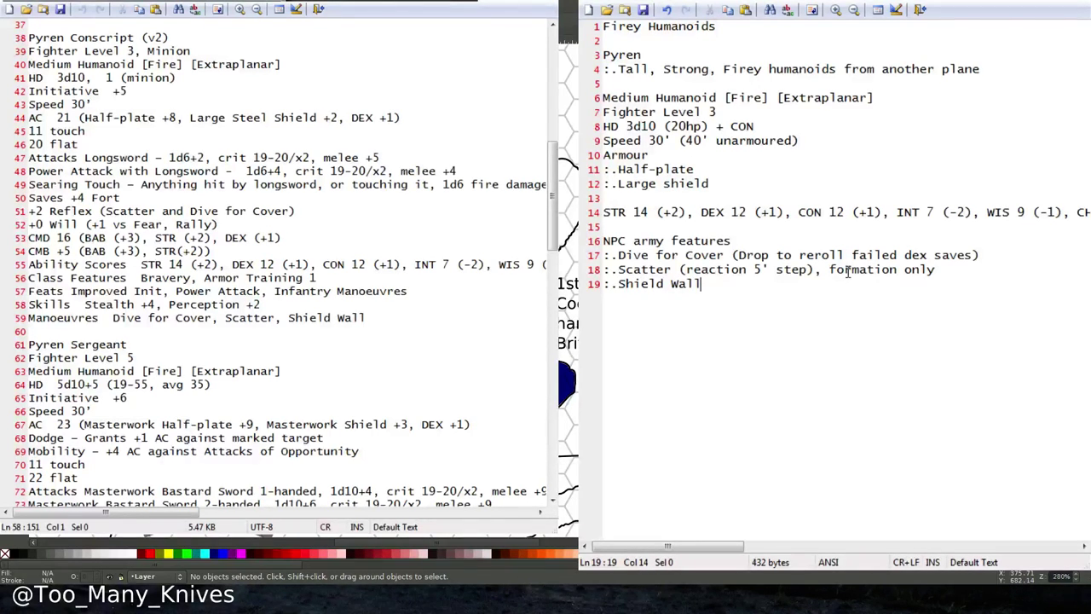
type(" (")
key("BackSpace")
key("BackSpace")
type(", formation only ")
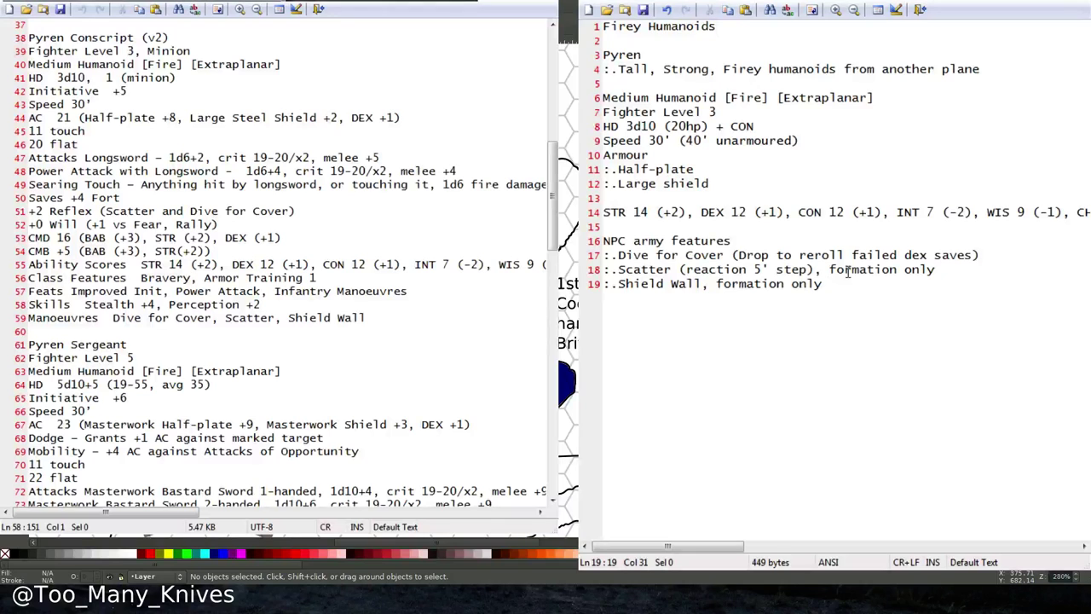
type("Resist charge, bul")
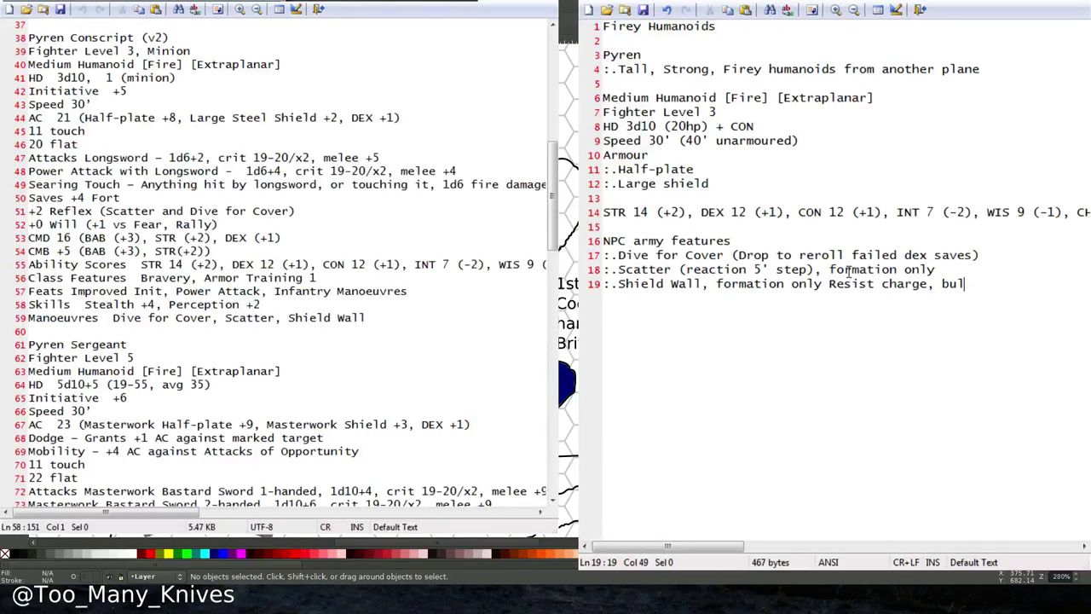
type("l rush, etc")
key("Return")
key("Return")
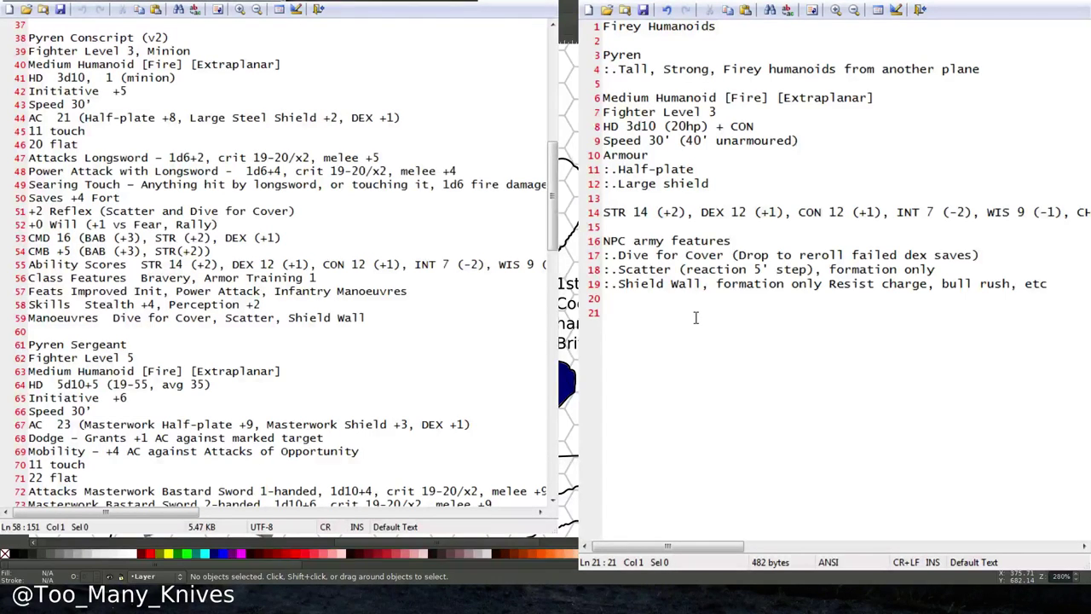
Insert the heading "fighter features" between the ability scores and the NPC army features.
left_click(685, 230)
key("Return")
key("Return")
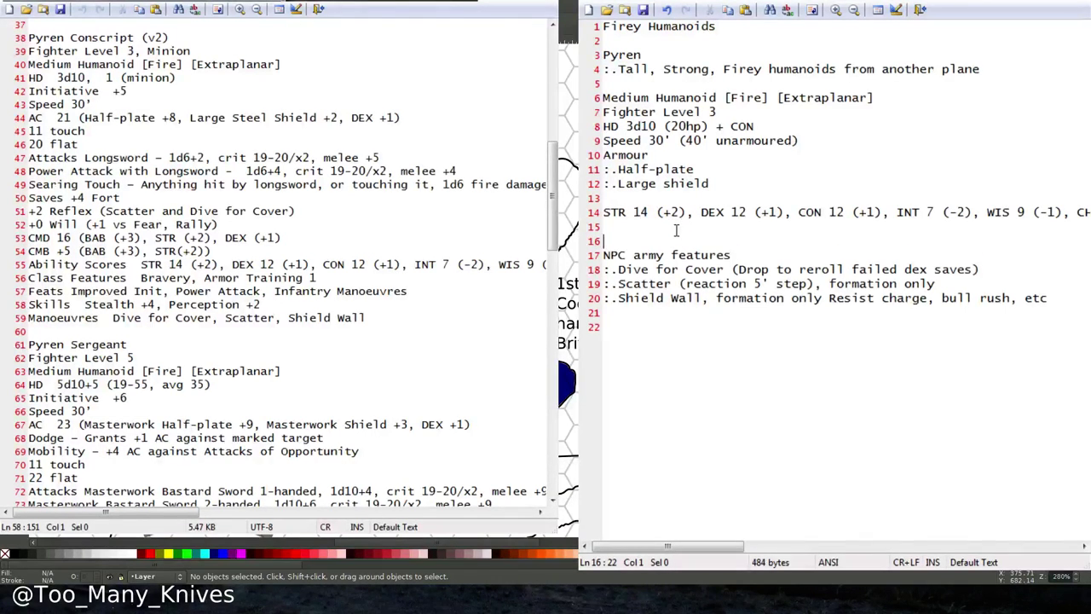
key("Up")
type("fighter features")
key("Return")
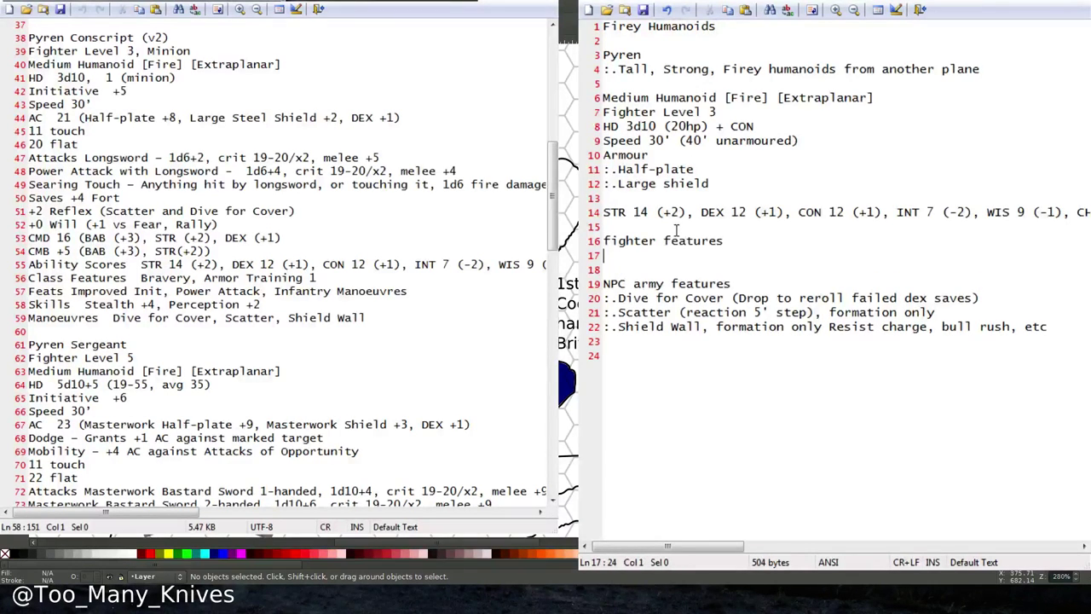
List ":.Fighting Style -", ":.Second Wind" and ":.Action Surge" under fighter features, and start another bullet.
type(":.Fighting Style -")
key("Return")
type(":.Second Wind")
key("Return")
type(":.Action Surge")
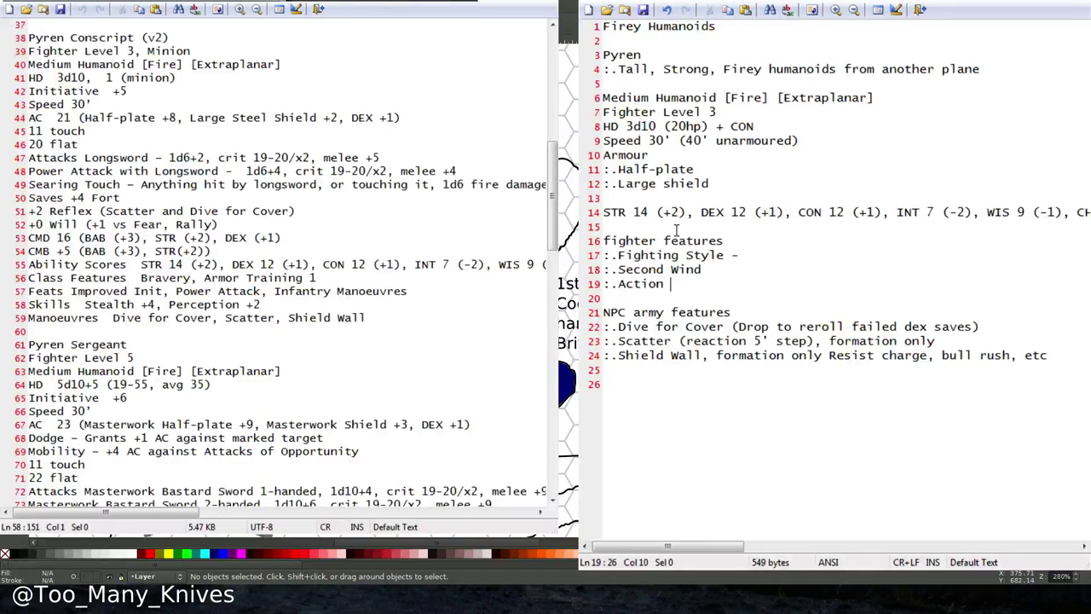
key("Return")
type(":.")
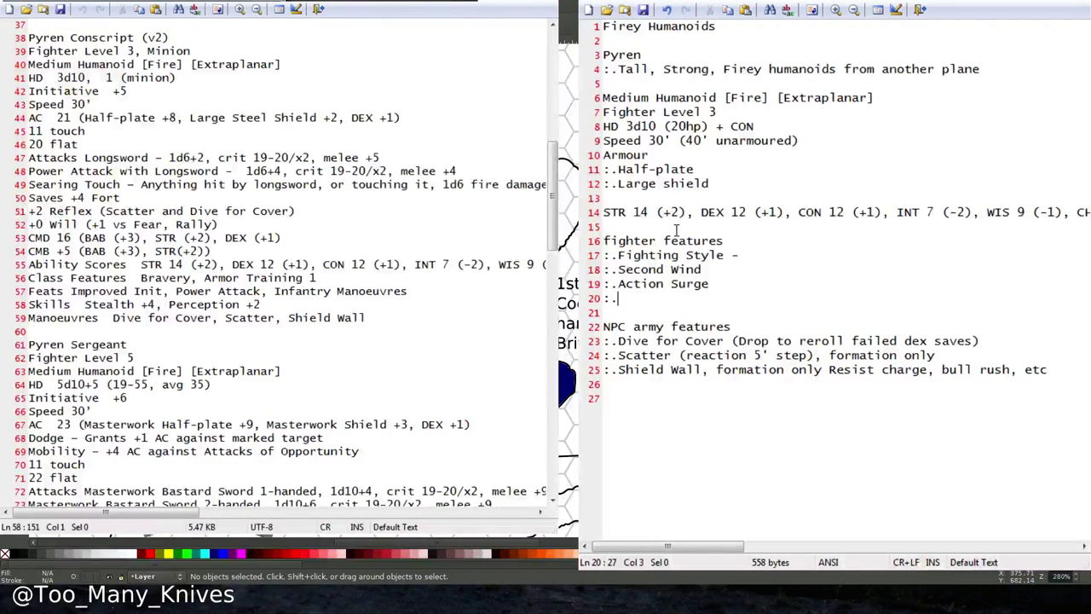
Append "(1)" to the Action Surge bullet.
key("Up")
key("Up")
key("End")
key("Down")
key("End")
type("(1)")
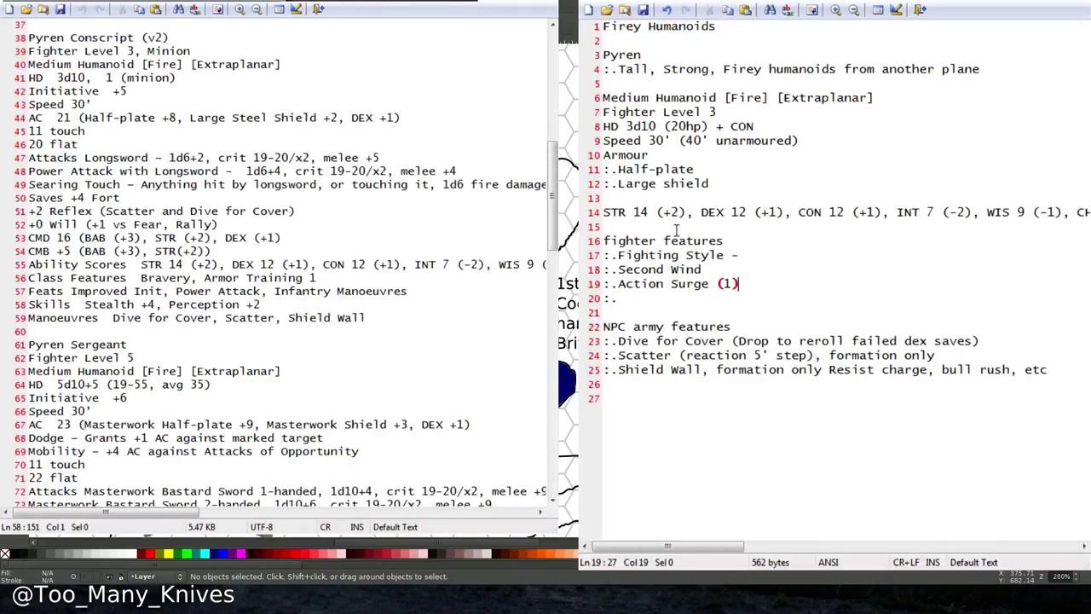
Add the bullets ":.Martial Archetype" and ":.+2 Proficiency Bonus" below Action Surge.
key("Down")
type("M")
type("l Archetype")
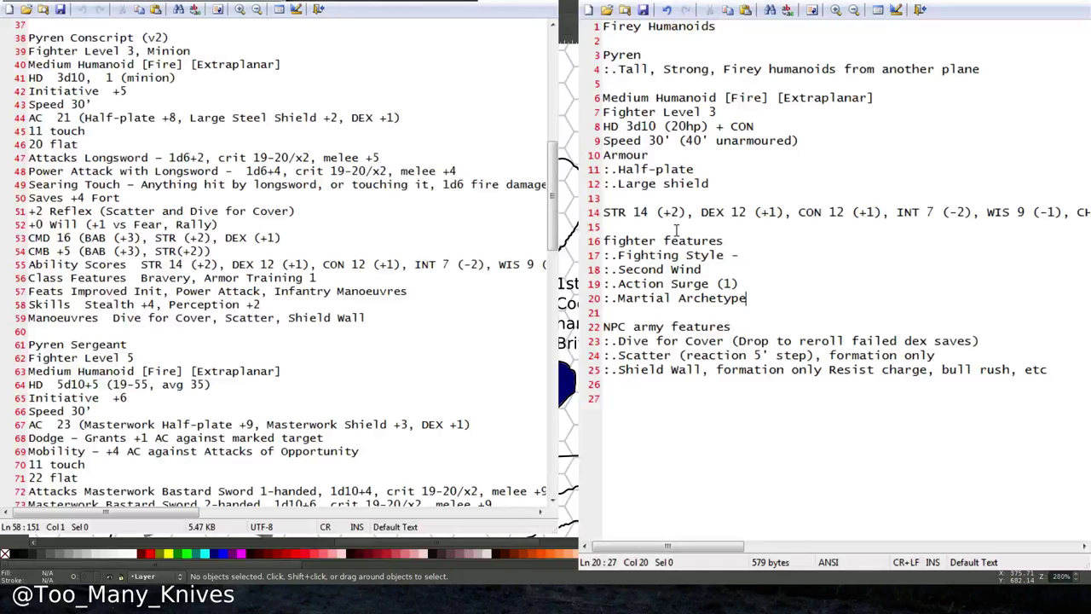
key("Return")
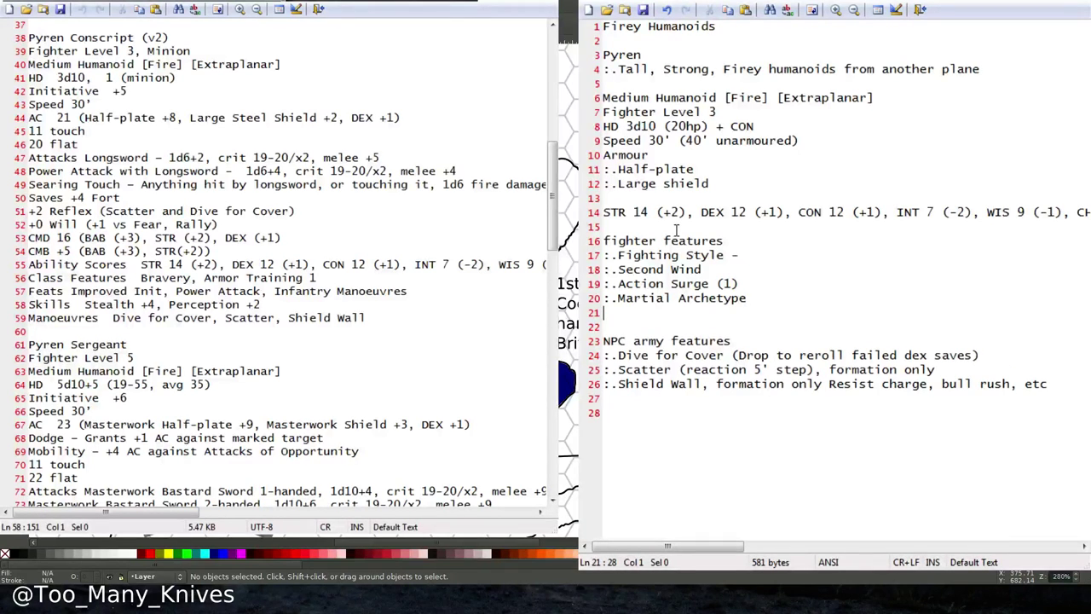
type(":.+2 Proficiency Bonus")
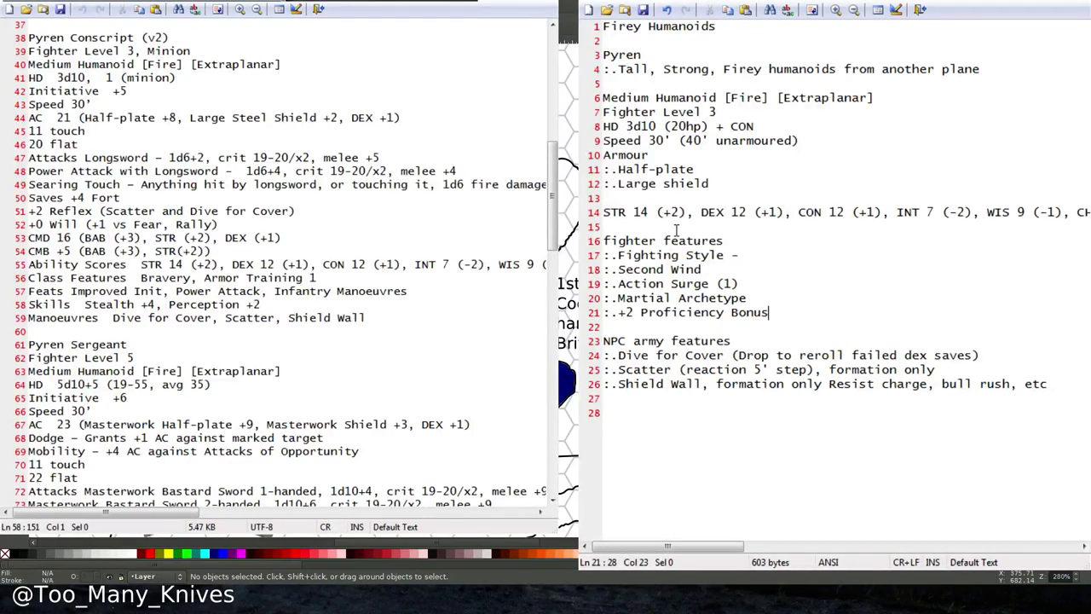
key("Return")
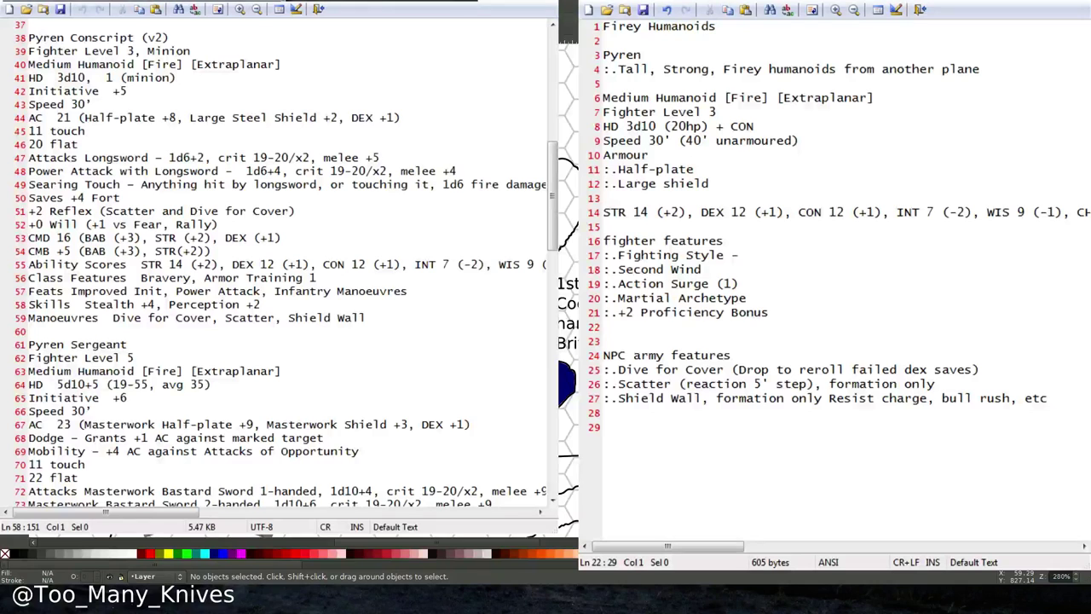
Complete the Fighting Style bullet with "Defense (+1 AC in armour)".
left_click_drag(28, 158, 28, 170)
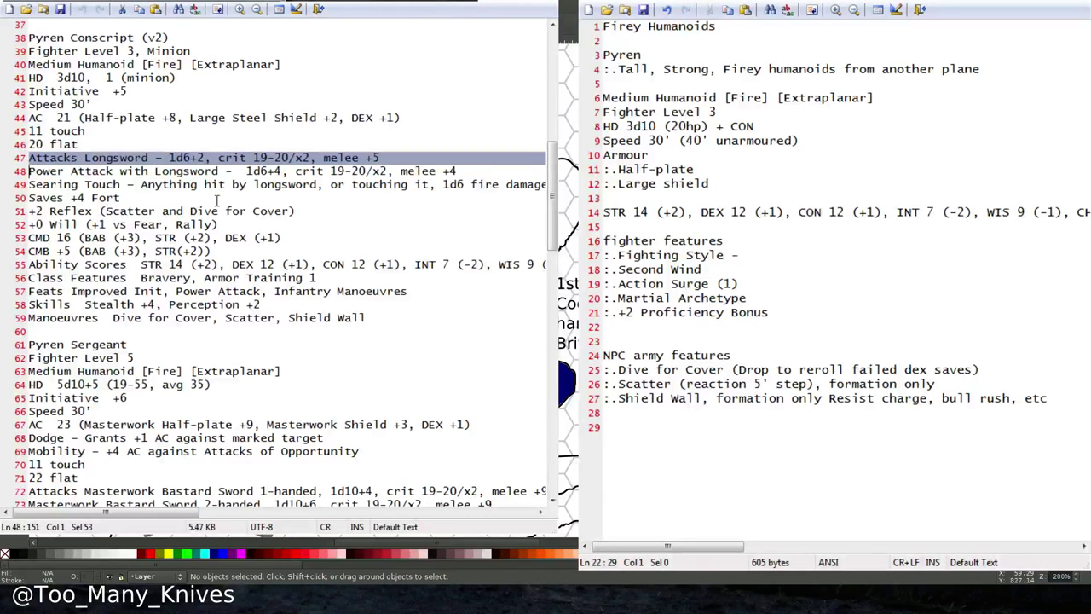
left_click(849, 472)
left_click(798, 417)
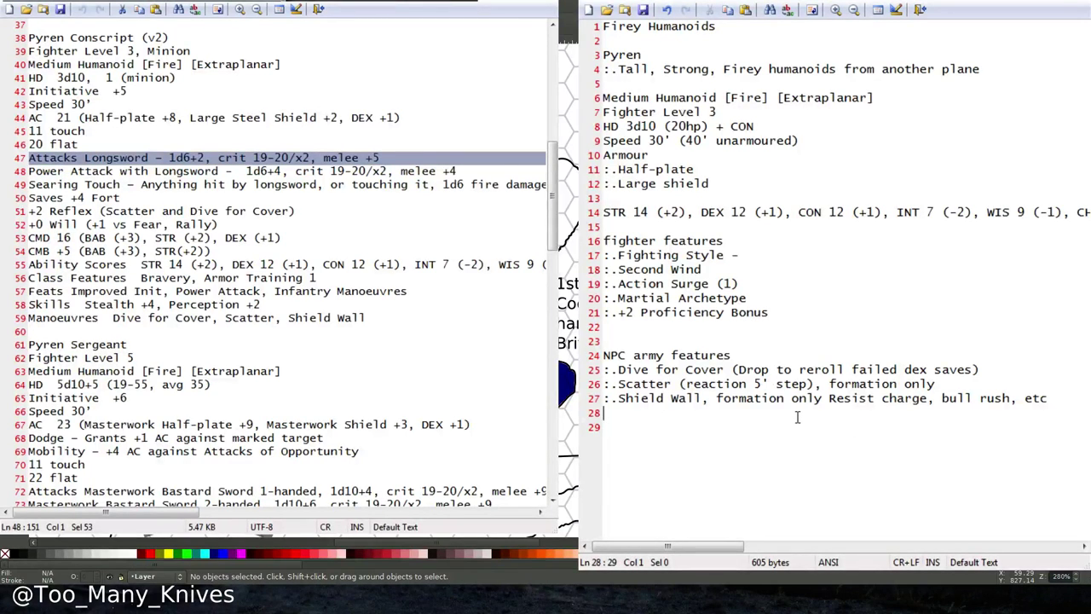
left_click(804, 257)
type("Defense (+1 AC in armour)")
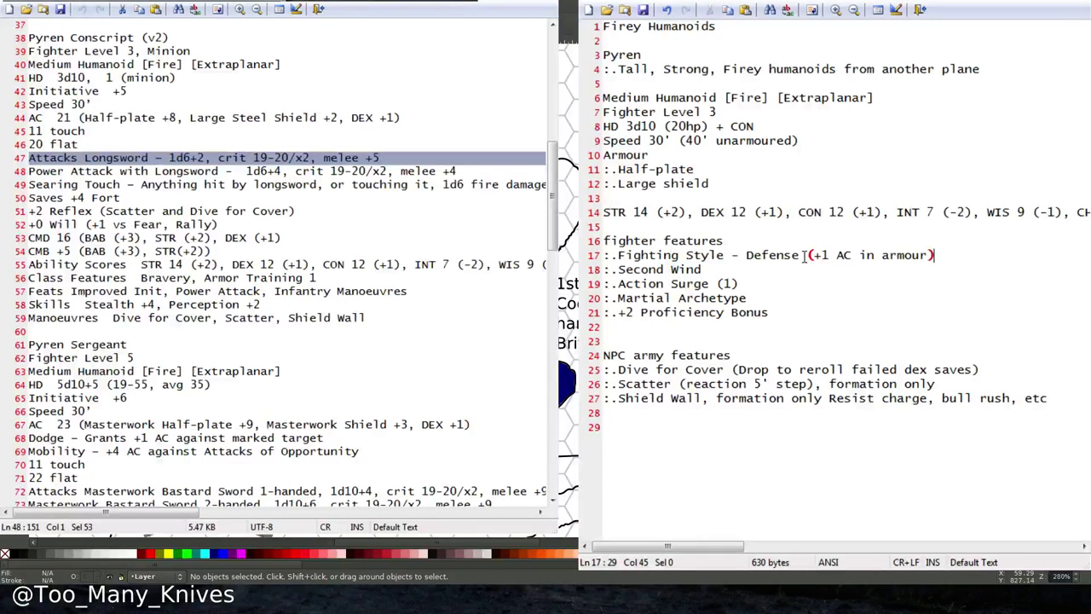
Append "(1d10 + 3 heal)" to the Second Wind bullet.
left_click(754, 268)
type("(1d10 ")
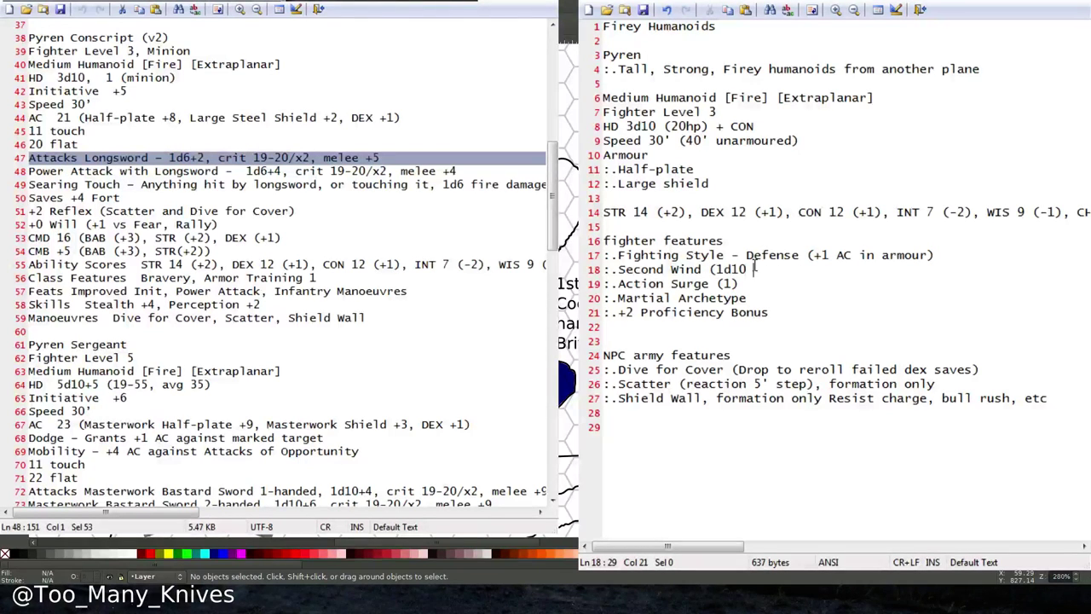
type("+ 3)")
key("Left")
type("heal")
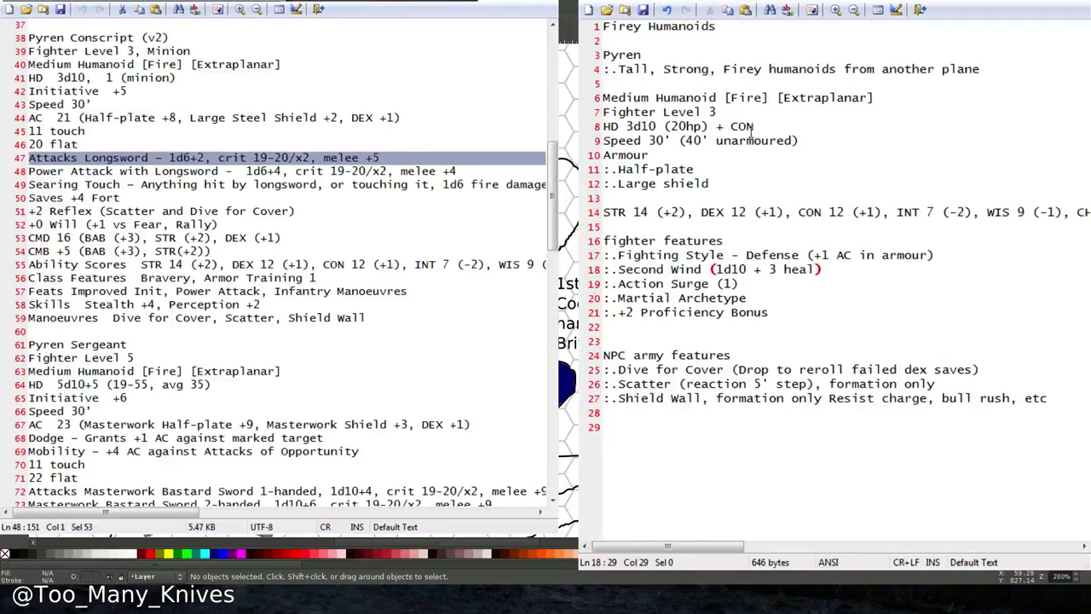
Replace the "+ CON" note by changing the hit dice line to "HD 3d10+3 (23hp)".
left_click_drag(765, 125, 716, 125)
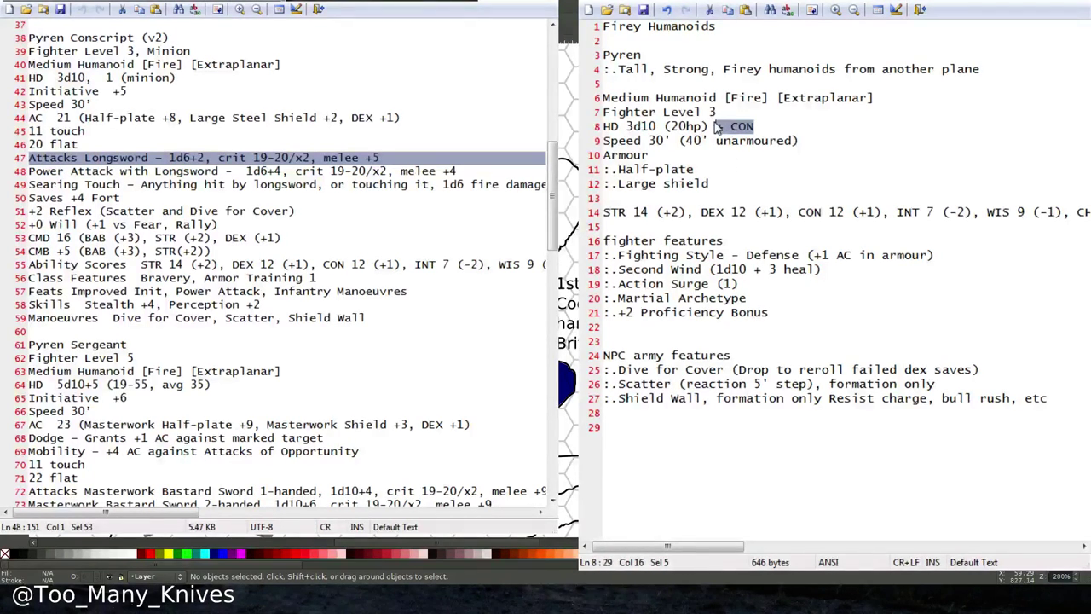
key("BackSpace")
key("BackSpace")
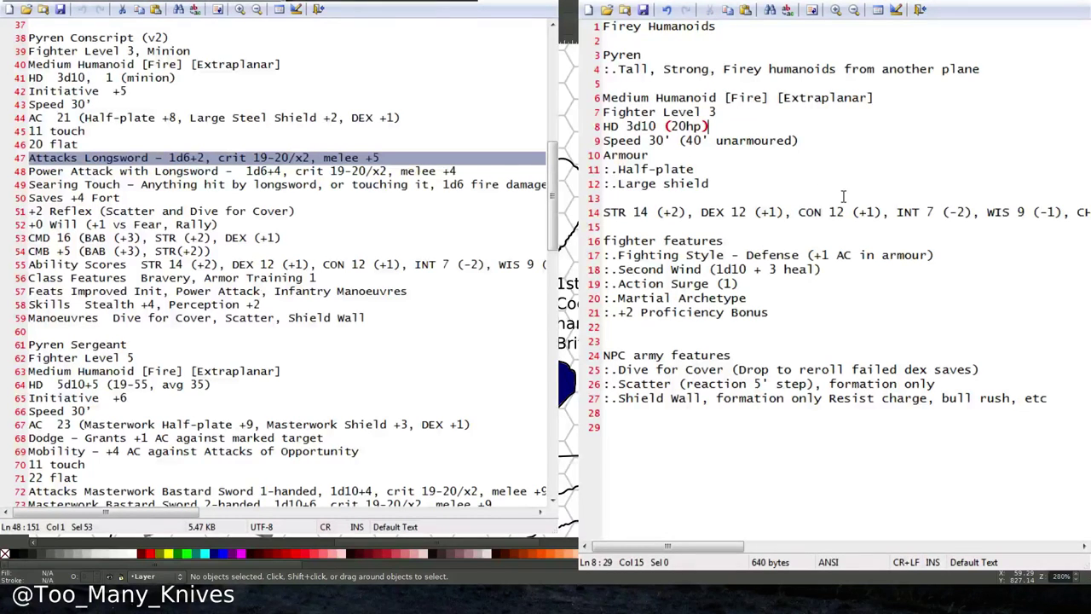
left_click_drag(677, 125, 685, 126)
type("3")
left_click(656, 126)
type("+3")
left_click(873, 347)
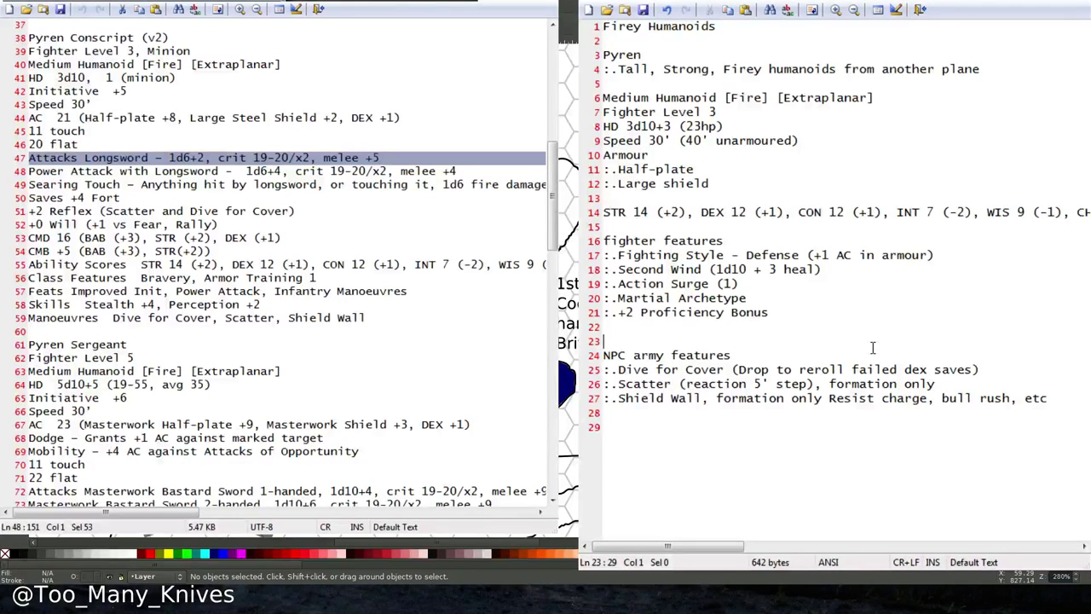
Complete the Martial Archetype bullet with "- Champion".
left_click(803, 283)
left_click(794, 298)
type("-")
type("Champion")
Add the indented sub-bullet ":.Iproved Crit (crit on 19-20)" under the Champion archetype.
key("Return")
type(":.m")
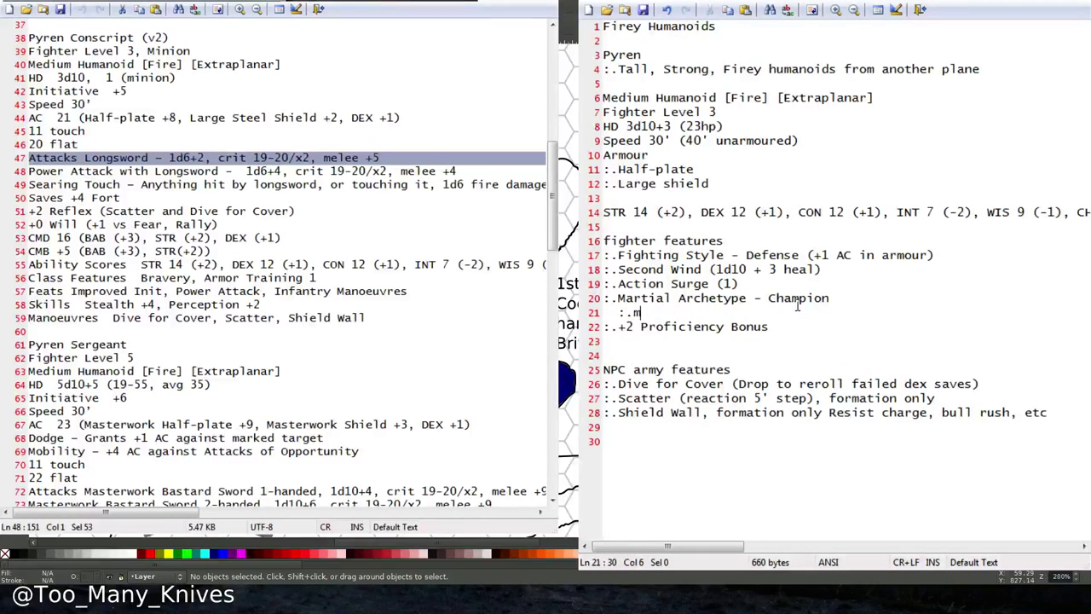
type("Imr")
key("BackSpace")
key("BackSpace")
type("oved C")
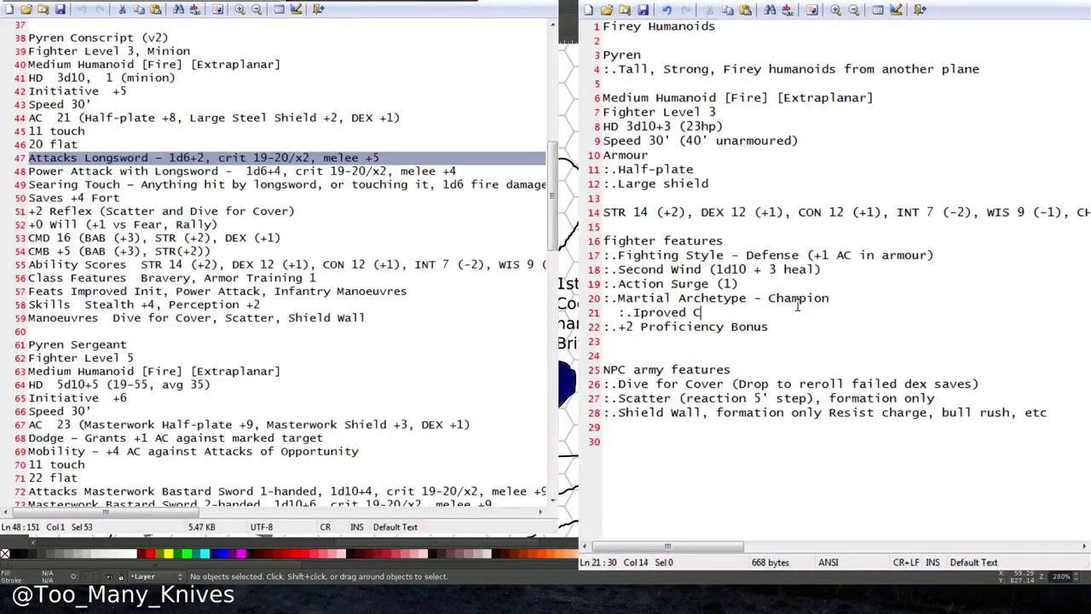
type("rit (crit on 19-20)")
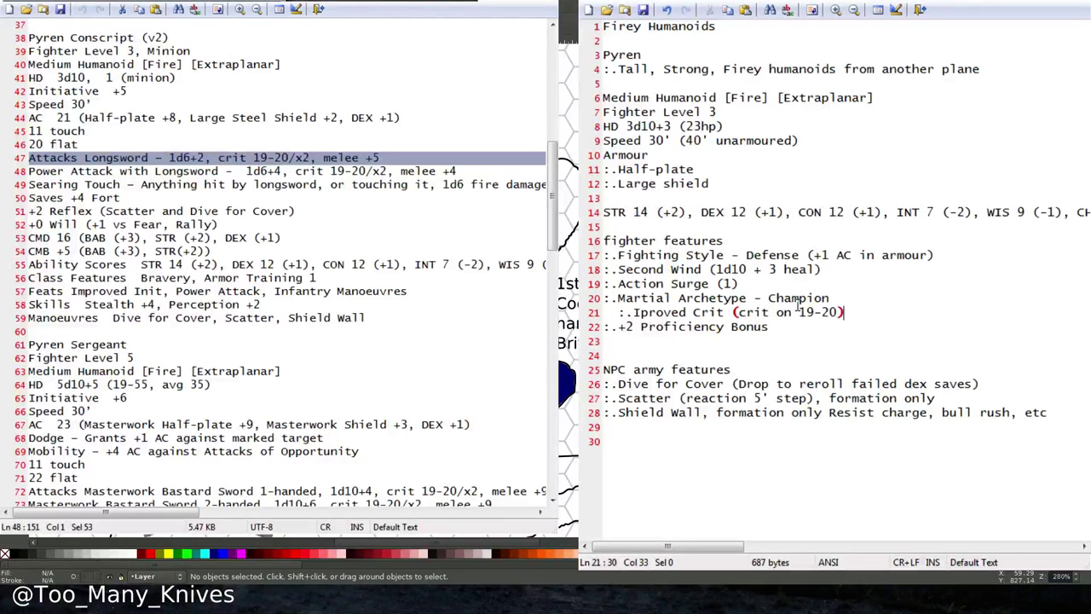
Examine the old Pyren Conscript's Longsword critical range, Power Attack line and Feats line against the new fighter features.
left_click_drag(321, 157, 220, 162)
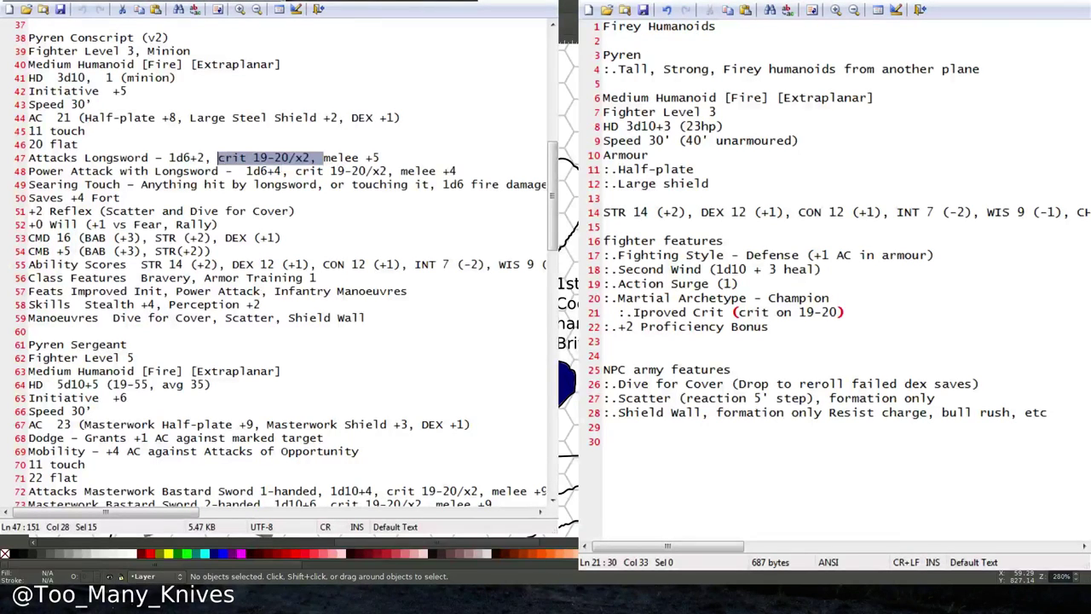
left_click(800, 255)
left_click(352, 172)
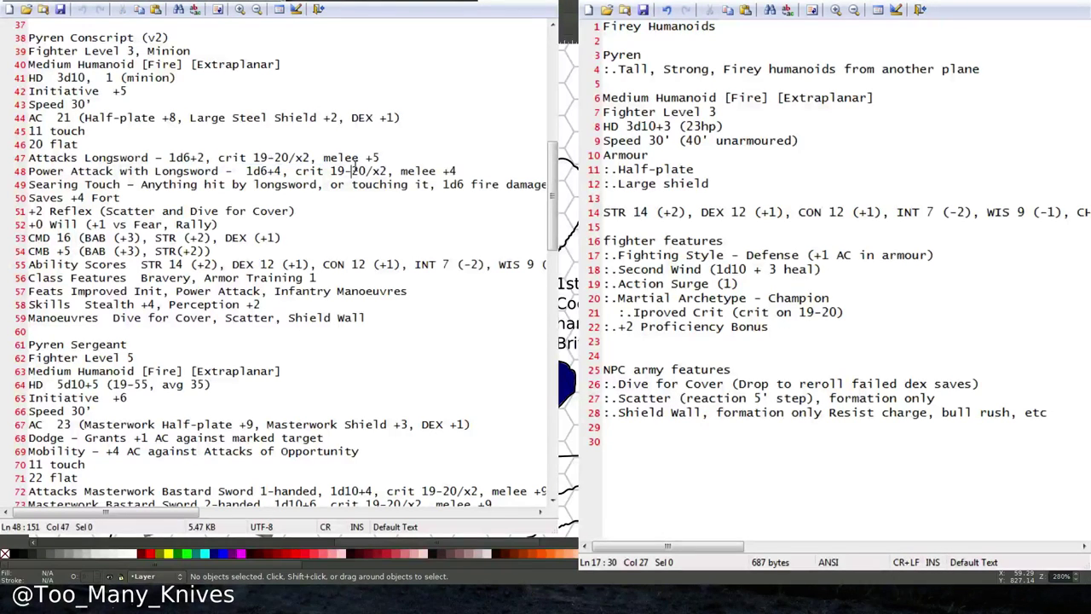
left_click_drag(467, 170, 421, 166)
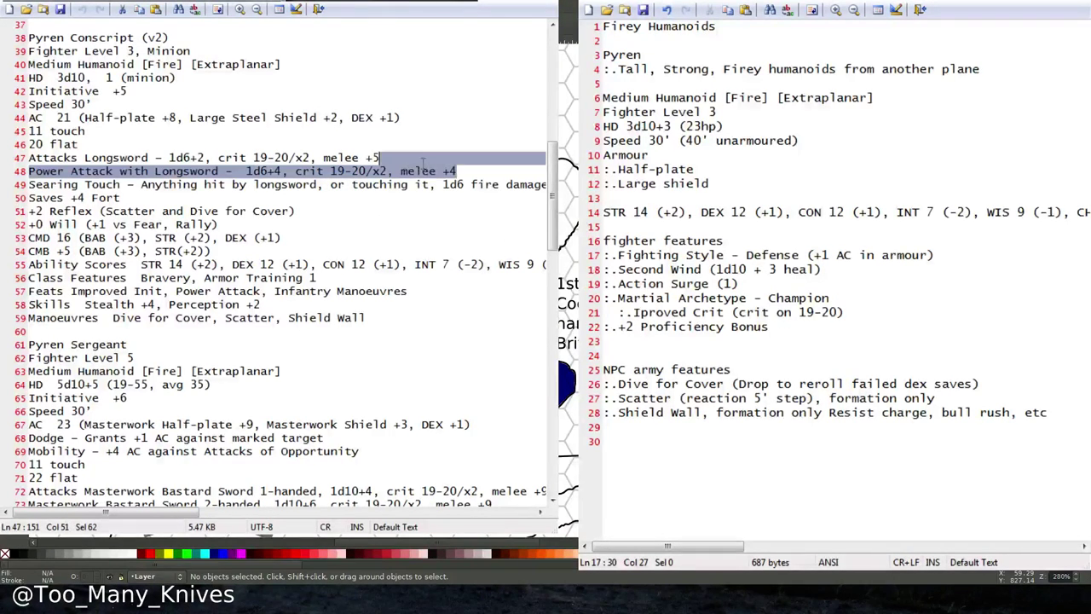
left_click(877, 294)
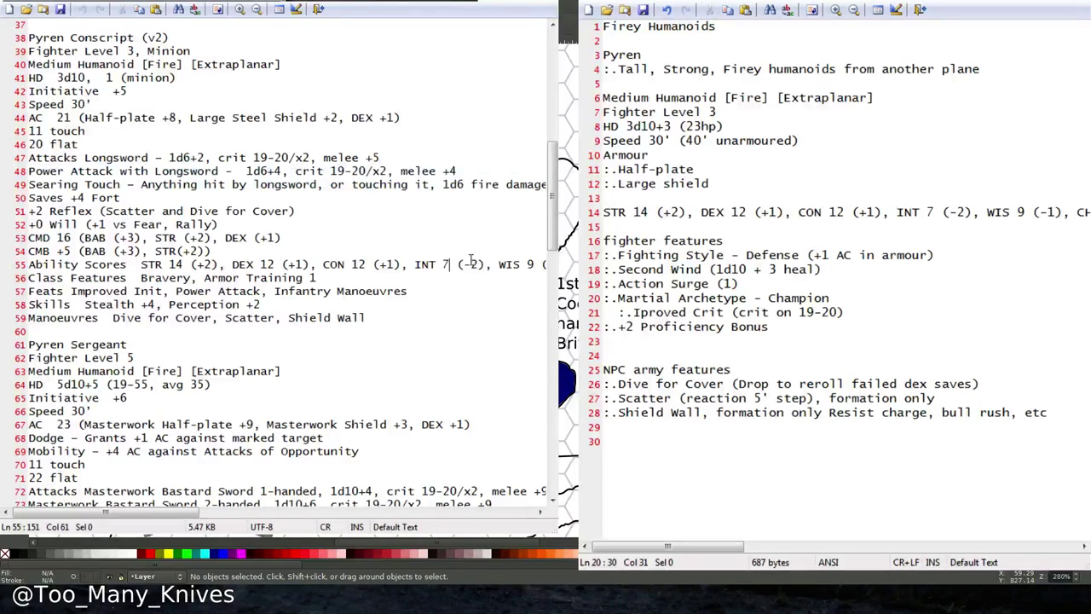
left_click_drag(34, 293, 410, 291)
left_click(418, 290)
left_click(823, 451)
Append "(AC 15 + dex (max 2))" to the Half-plate bullet in the armour list.
left_click_drag(603, 155, 695, 169)
left_click(649, 169)
left_click(731, 162)
type("(")
type("AC 15 + dex")
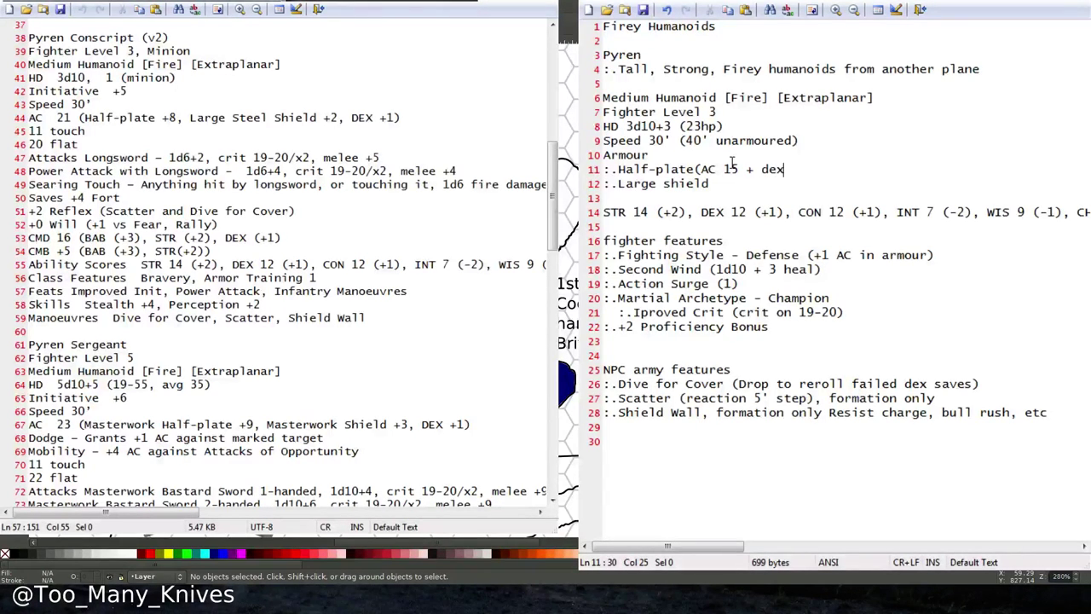
type(" (max 2)")
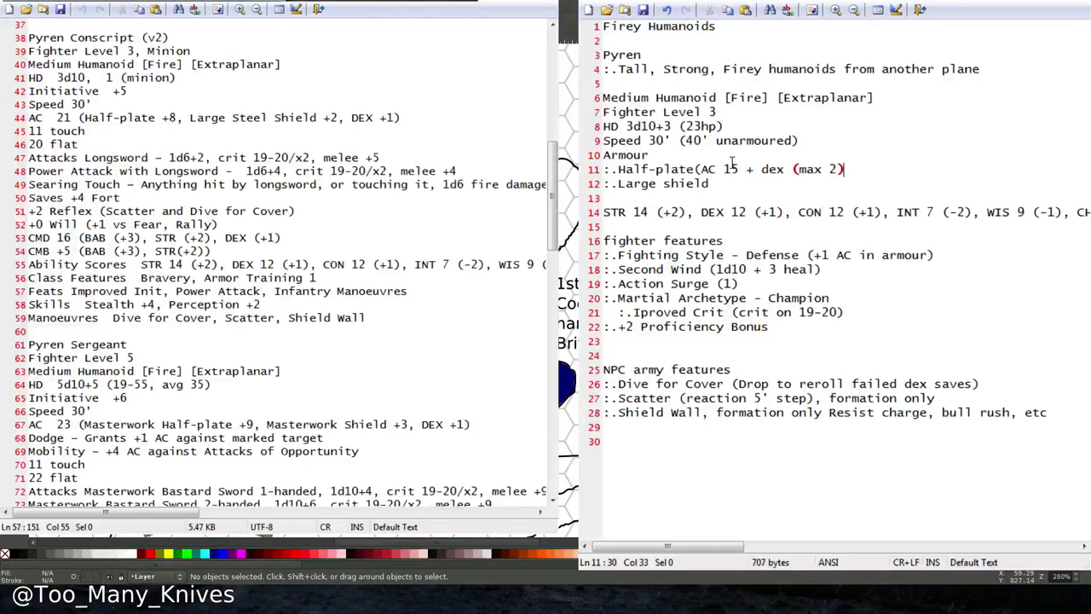
type(")")
left_click(851, 147)
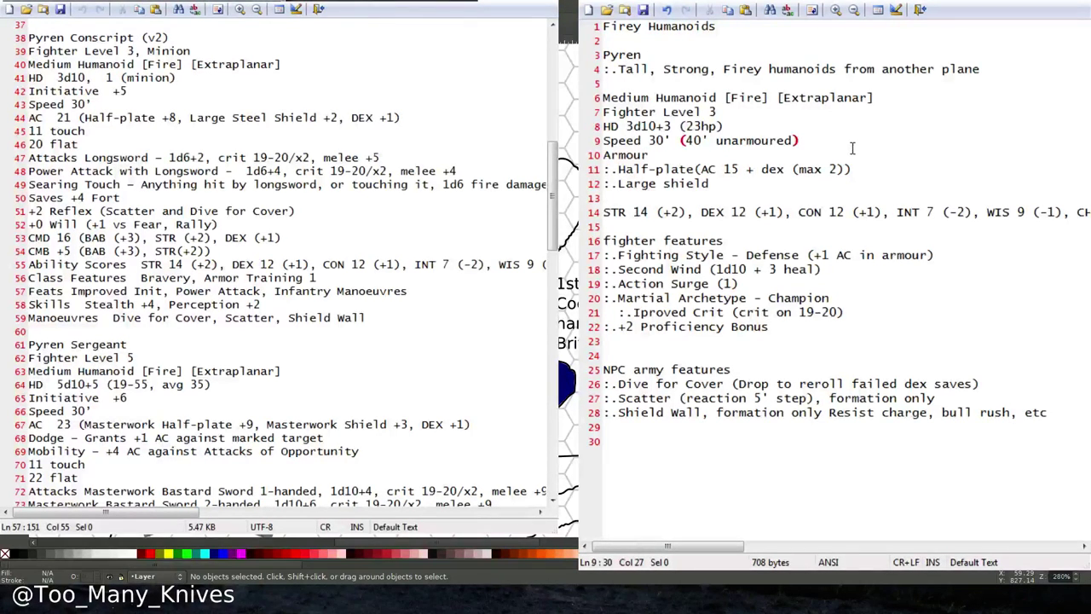
Add an "AC 16" line below the Speed line, followed by a blank line before the Armour heading.
key("Return")
type("AC 16")
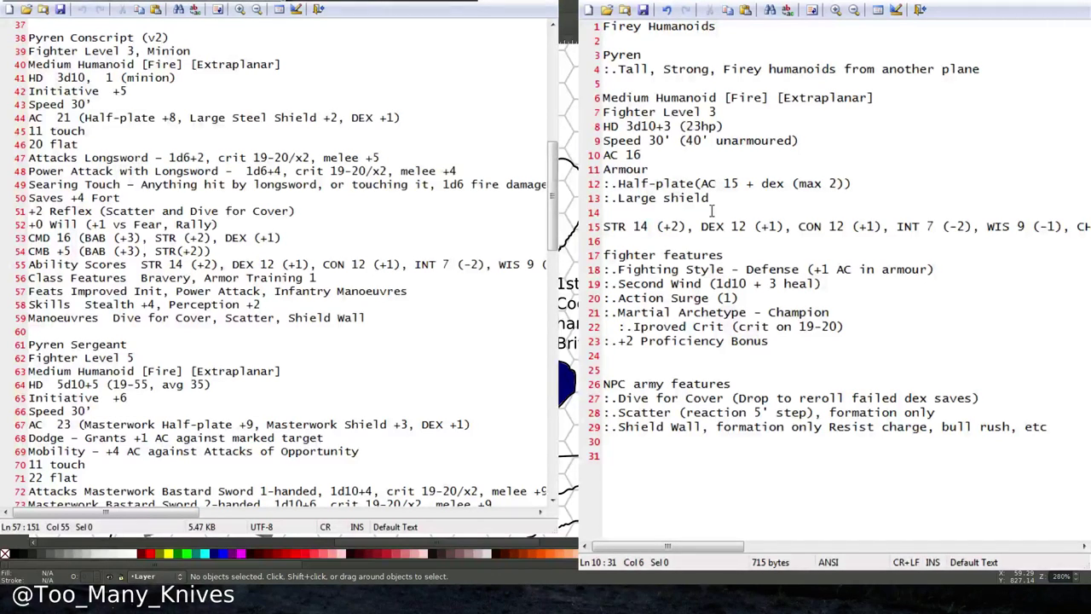
key("Return")
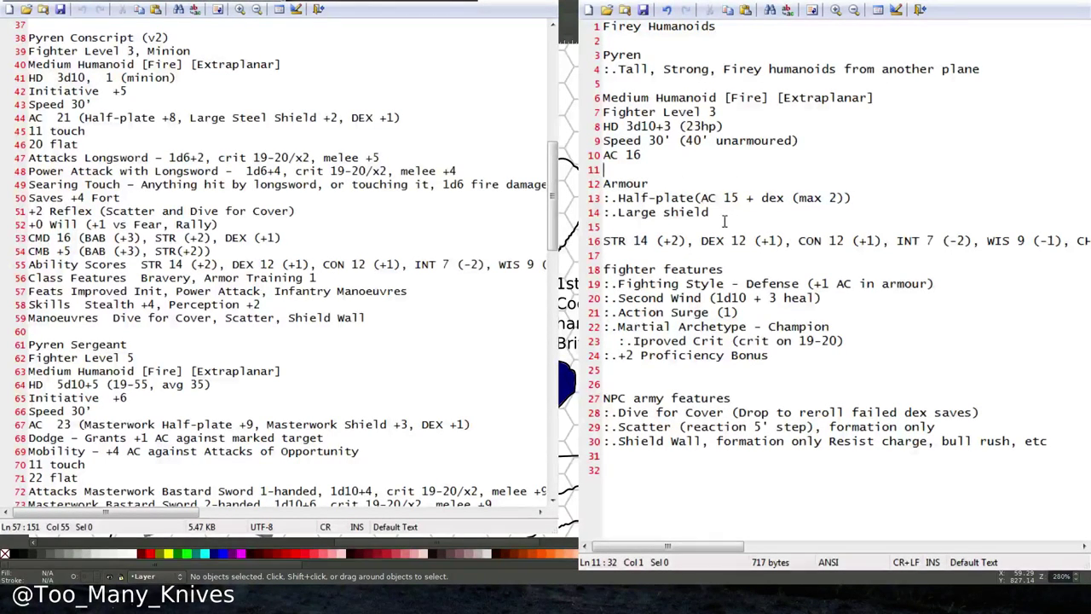
Replace the Large shield entry in the armour list with "Shield (+2)".
left_click_drag(709, 212, 619, 213)
type("Shield (")
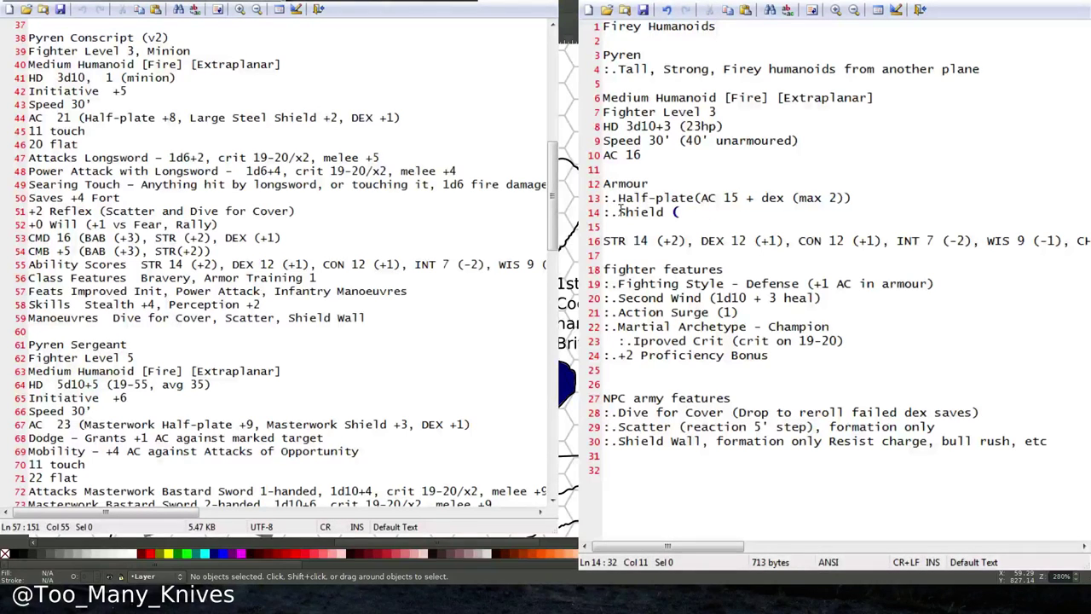
type("+2)")
Change the armour class value in the Pyren stat block to 18.
key("Up")
key("Up")
key("Up")
key("Up")
key("BackSpace")
type("8")
Remove the extra blank line between the fighter features and the NPC army features.
left_click(733, 210)
left_click(696, 254)
left_click_drag(795, 371, 804, 358)
key("Delete")
Add a "Weapons" heading below the NPC army features and start a ":." bullet under it.
left_click(748, 469)
type("Weapons")
key("Return")
type(":.")
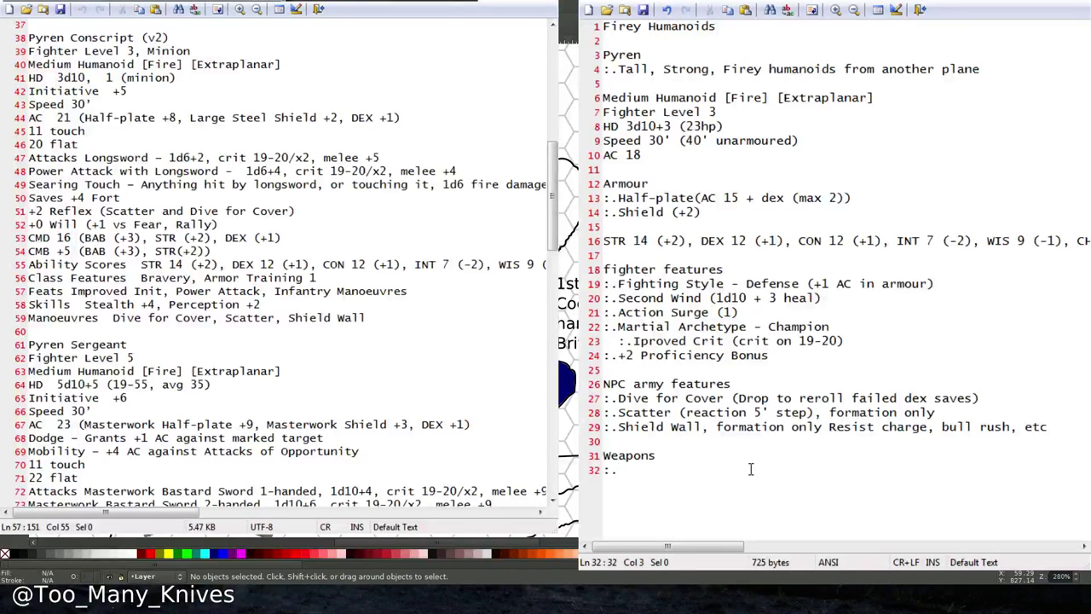
Fill in the Weapons bullet with "Longsword (1d8 slashing)".
type("Longsword (")
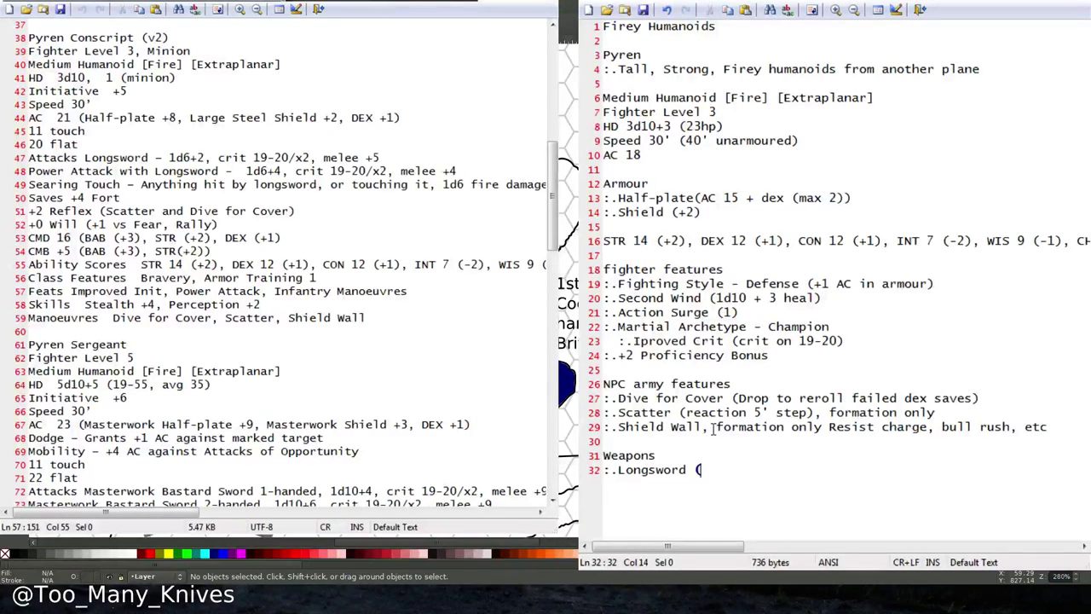
type("1d7 slashing)")
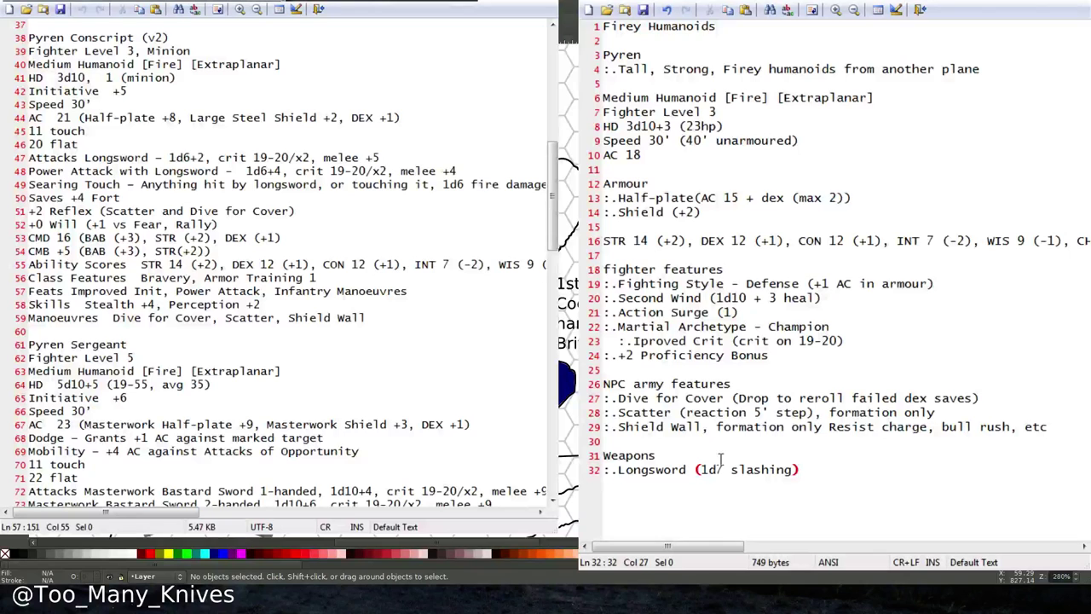
left_click_drag(714, 470, 723, 472)
type("8")
left_click(806, 471)
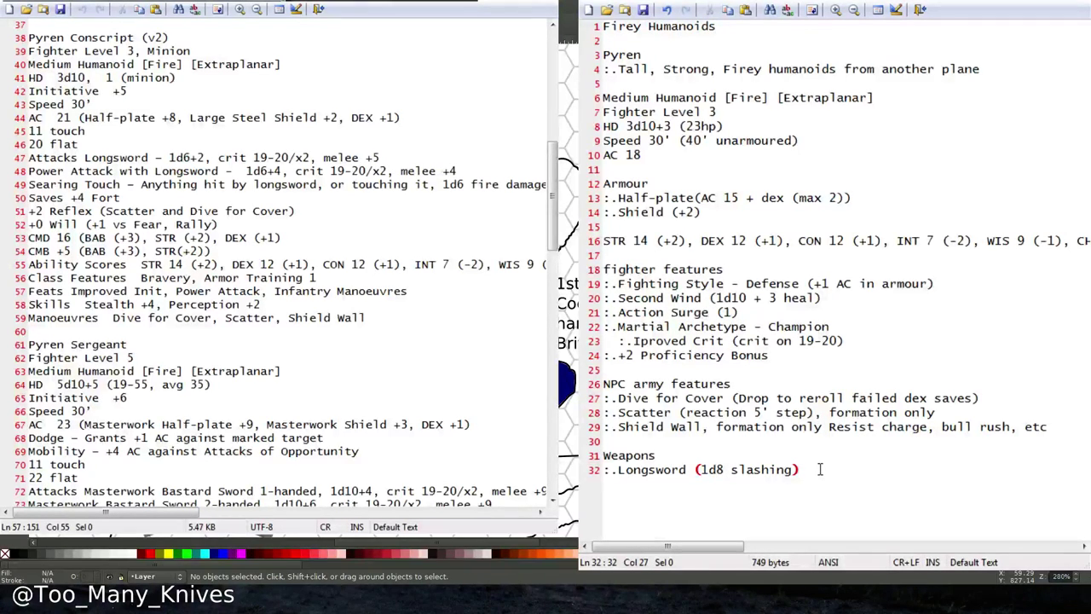